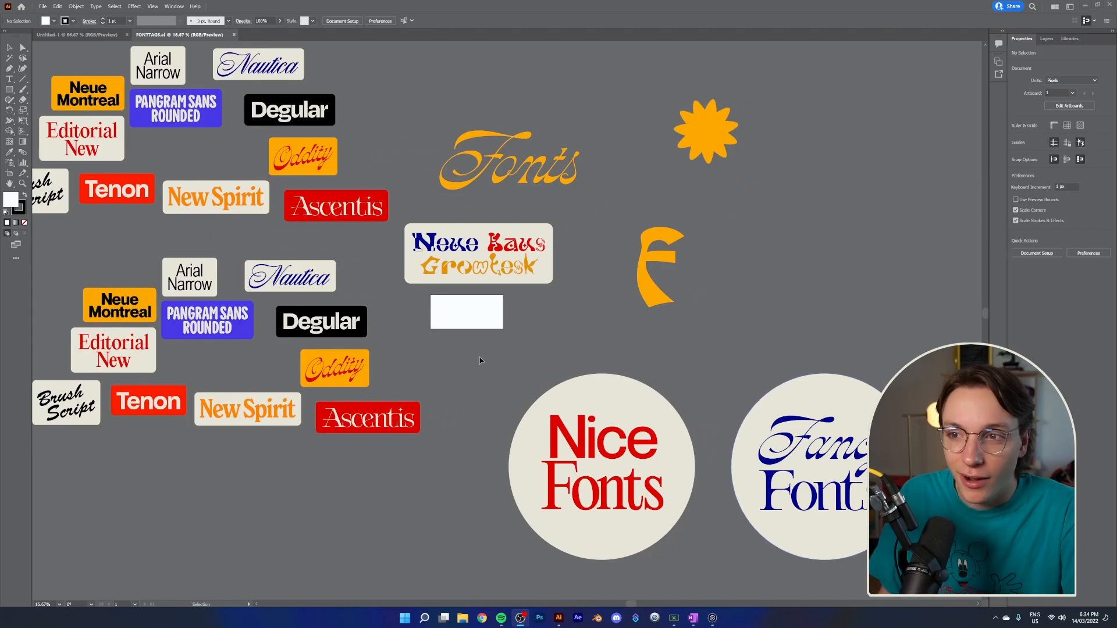
scroll(429, 336, "down", 5)
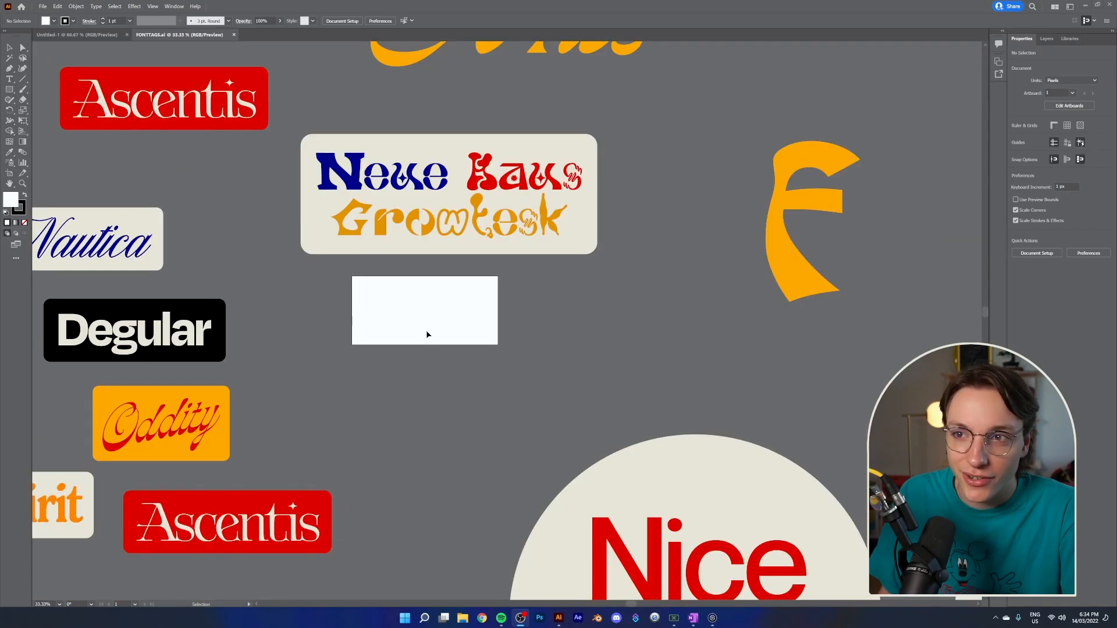
scroll(406, 361, "down", 1)
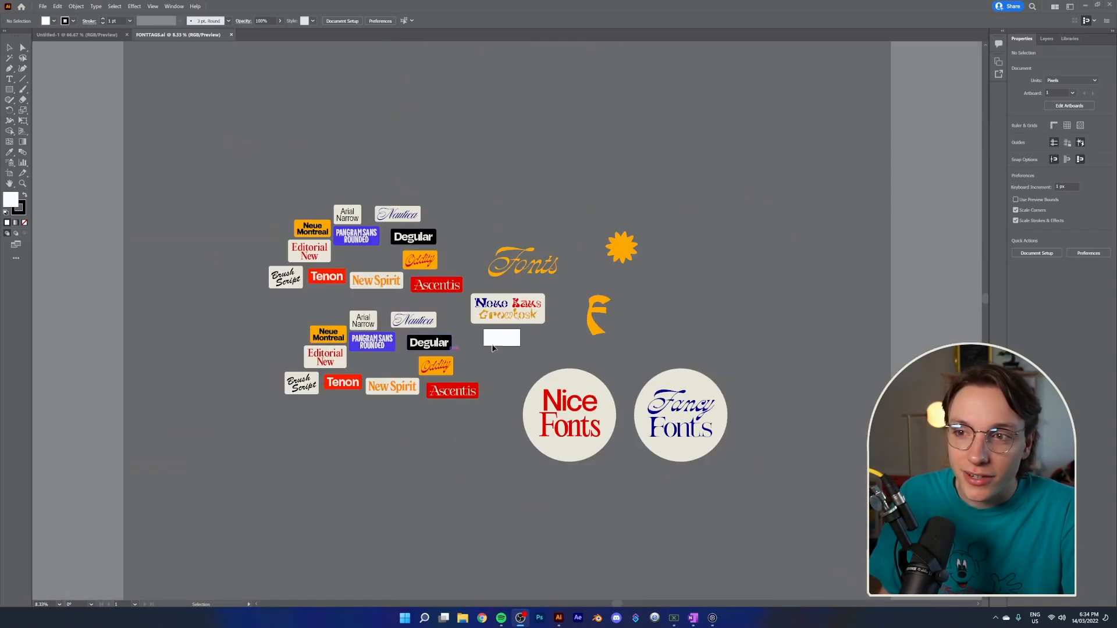
scroll(506, 360, "up", 1)
scroll(472, 349, "up", 2)
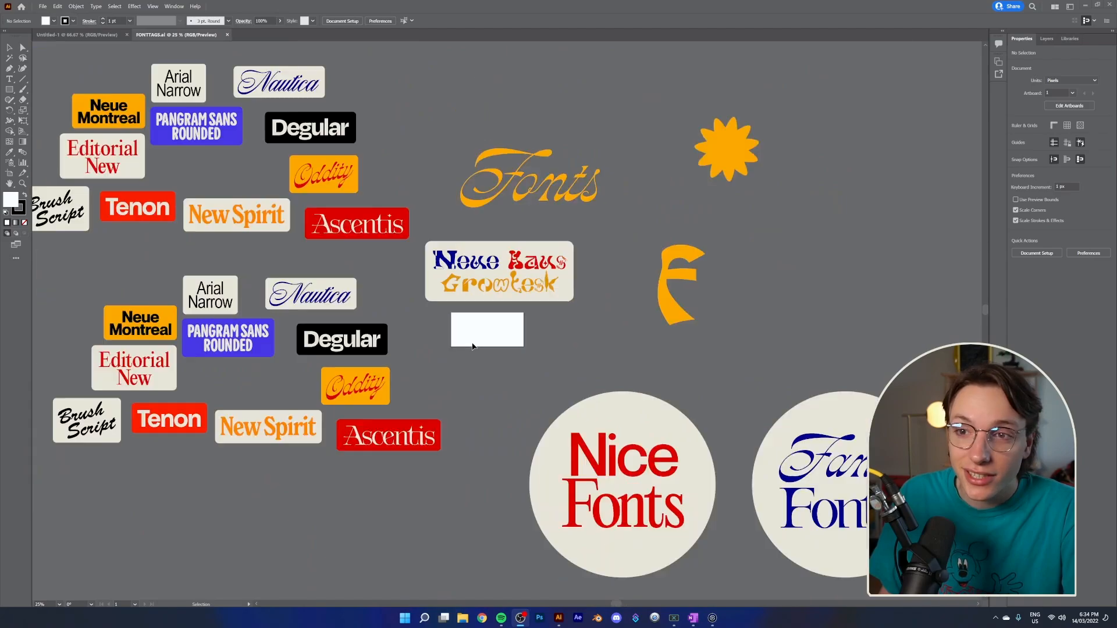
scroll(473, 347, "down", 2)
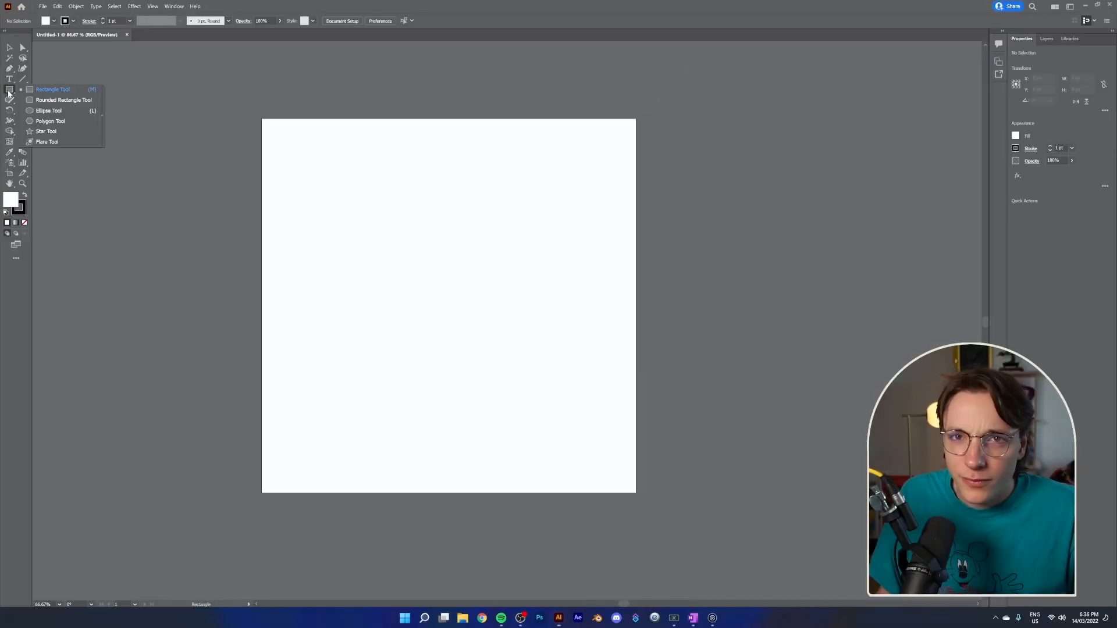
Draw a circle about 743 px in diameter with the Ellipse tool and move it closer to the middle of the artboard.
left_click(53, 110)
left_click_drag(290, 159, 568, 436)
left_click(9, 48)
left_click_drag(419, 266, 428, 275)
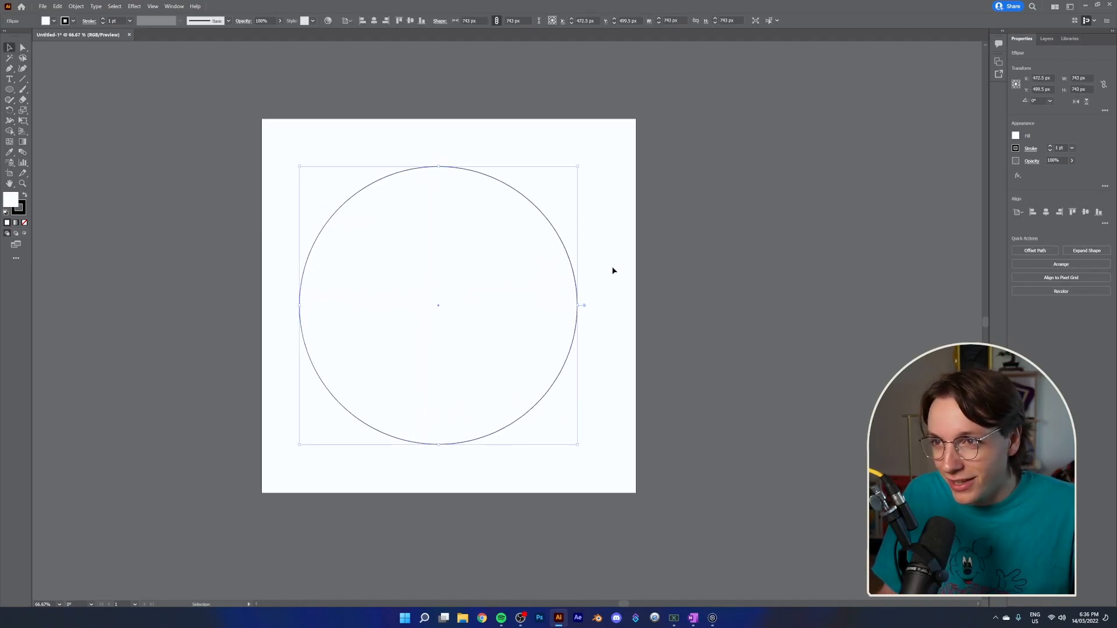
left_click(612, 271)
key("ctrl+1")
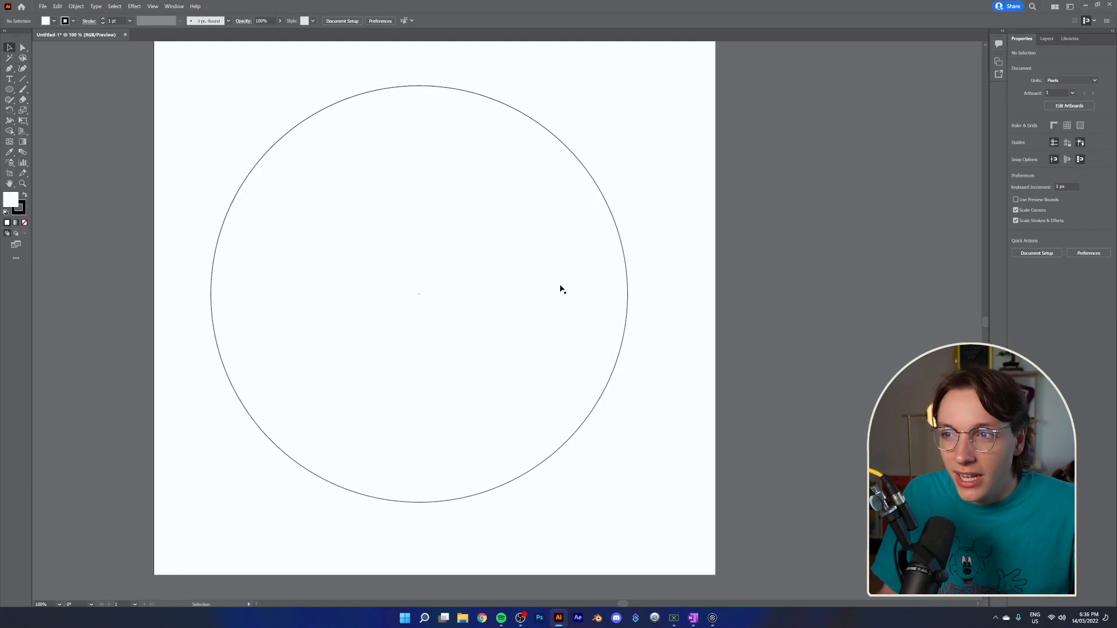
Add three gradient mesh points to the circle: just left of its centre, in its upper right and in its lower right.
left_click(562, 289)
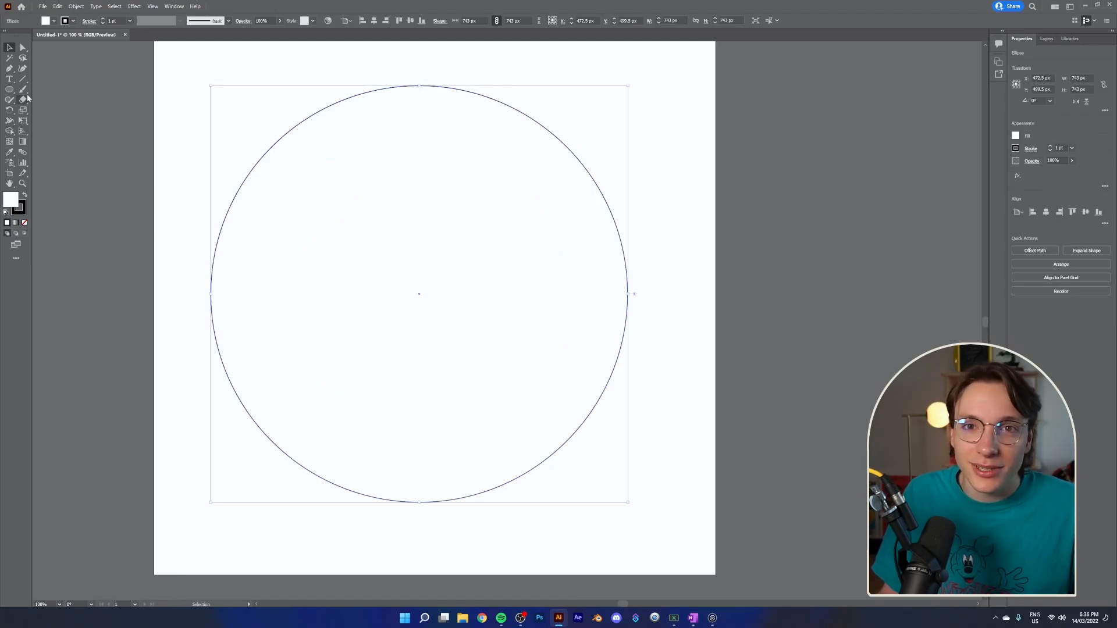
left_click(10, 143)
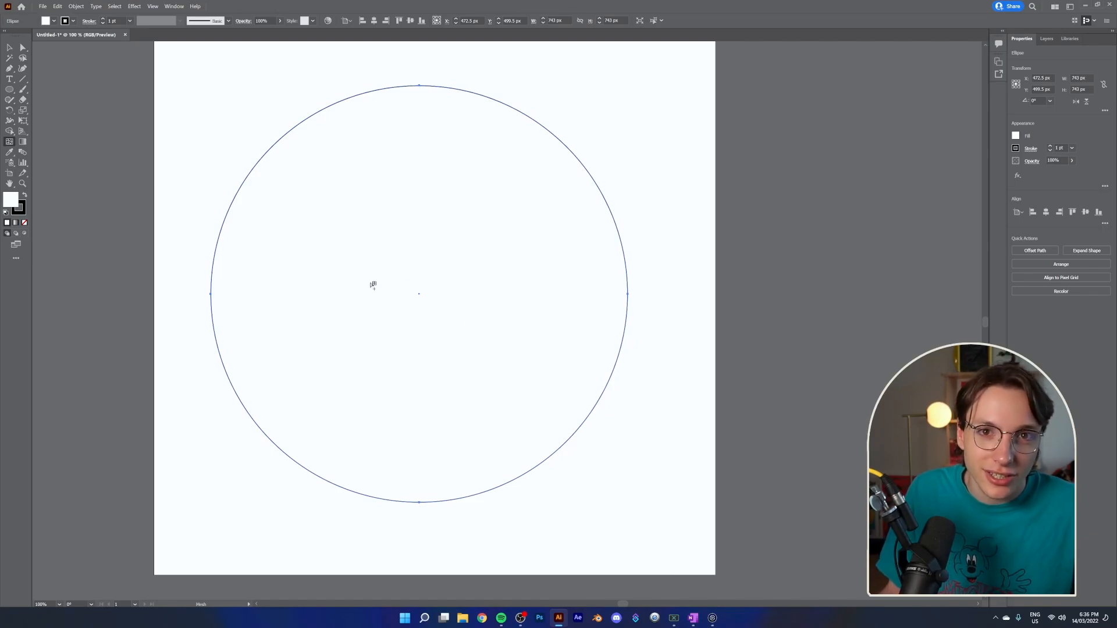
left_click(376, 275)
scroll(429, 296, "down", 3)
scroll(430, 298, "up", 3)
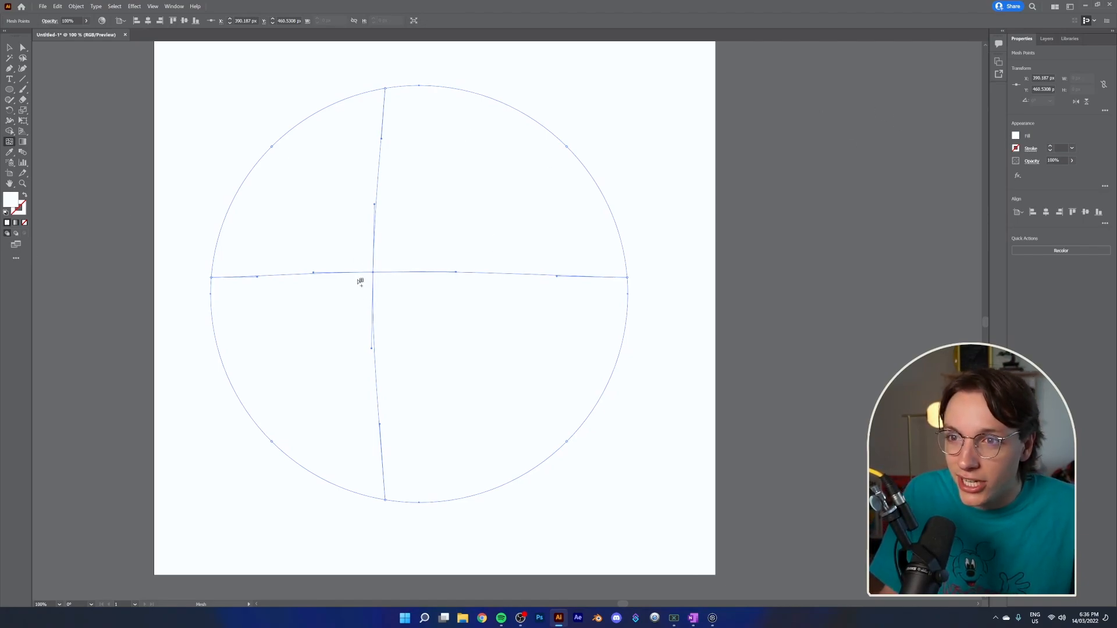
left_click(486, 184)
left_click(546, 385)
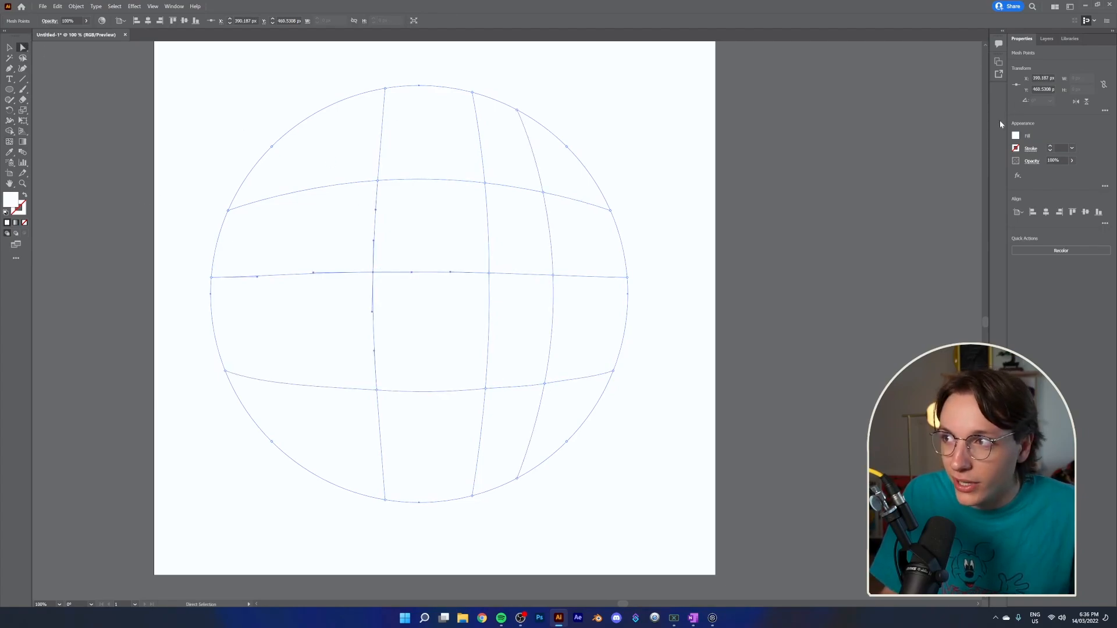
Colour the mesh point left of the circle's centre red and the upper mesh point on the middle vertical line orange.
left_click(1016, 136)
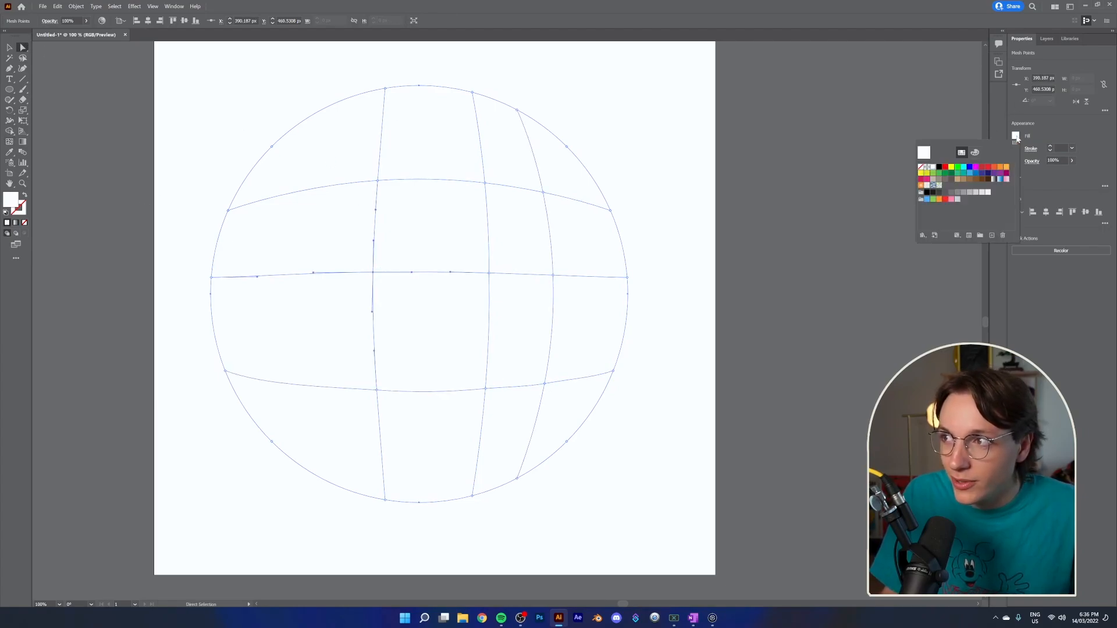
left_click(946, 168)
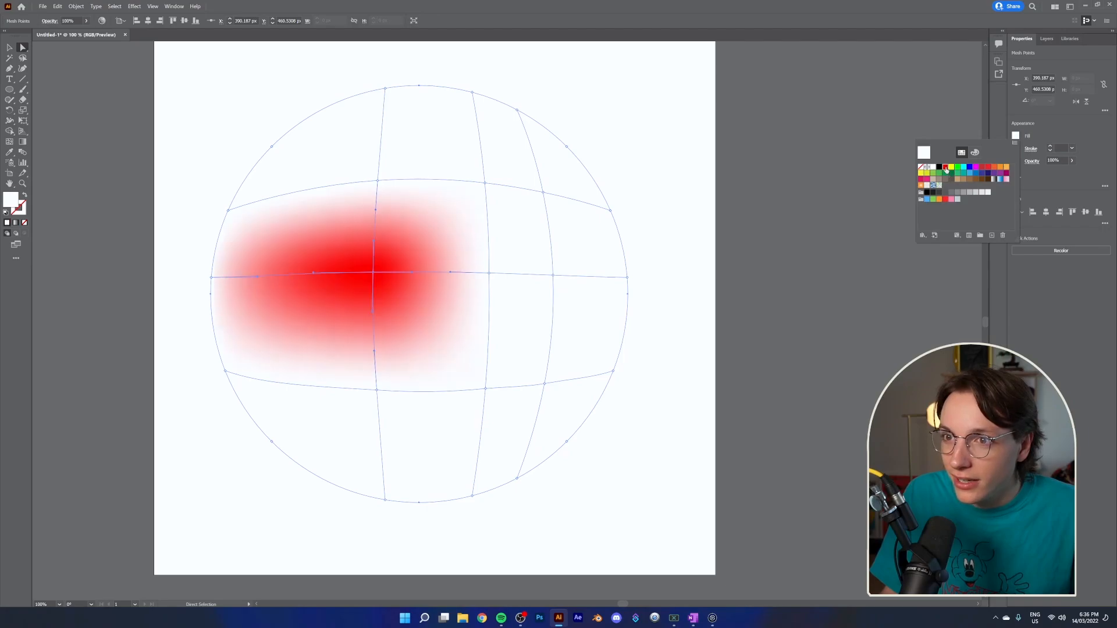
left_click(485, 188)
left_click(486, 183)
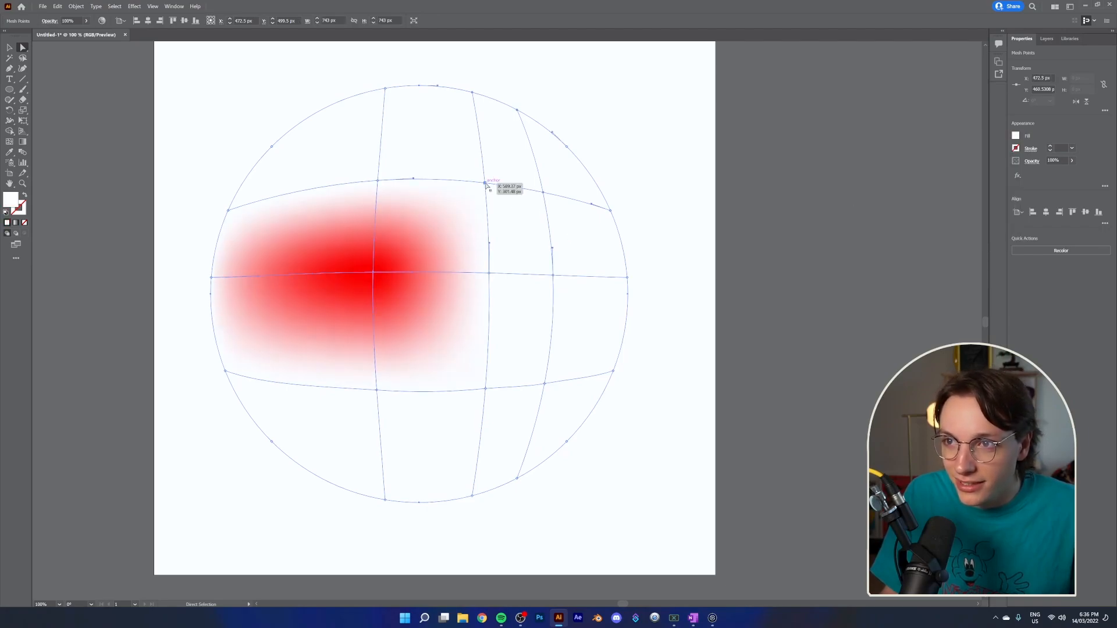
left_click(1017, 136)
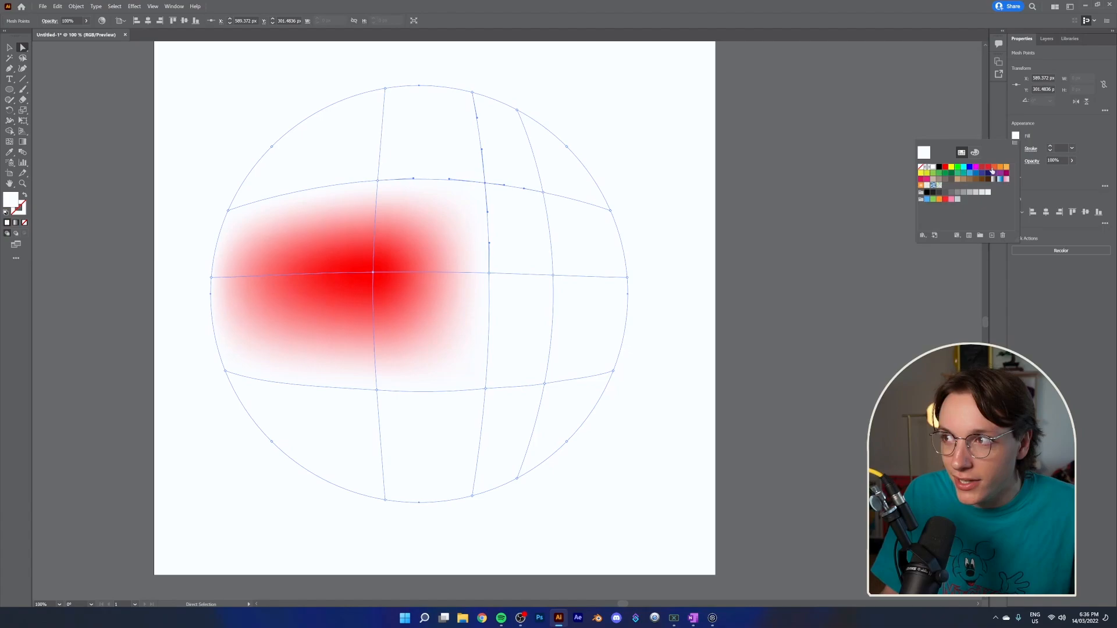
left_click(993, 169)
Colour the mesh point at the circle's right yellow-orange and the lower point on the middle vertical line black.
left_click(553, 275)
left_click(1017, 136)
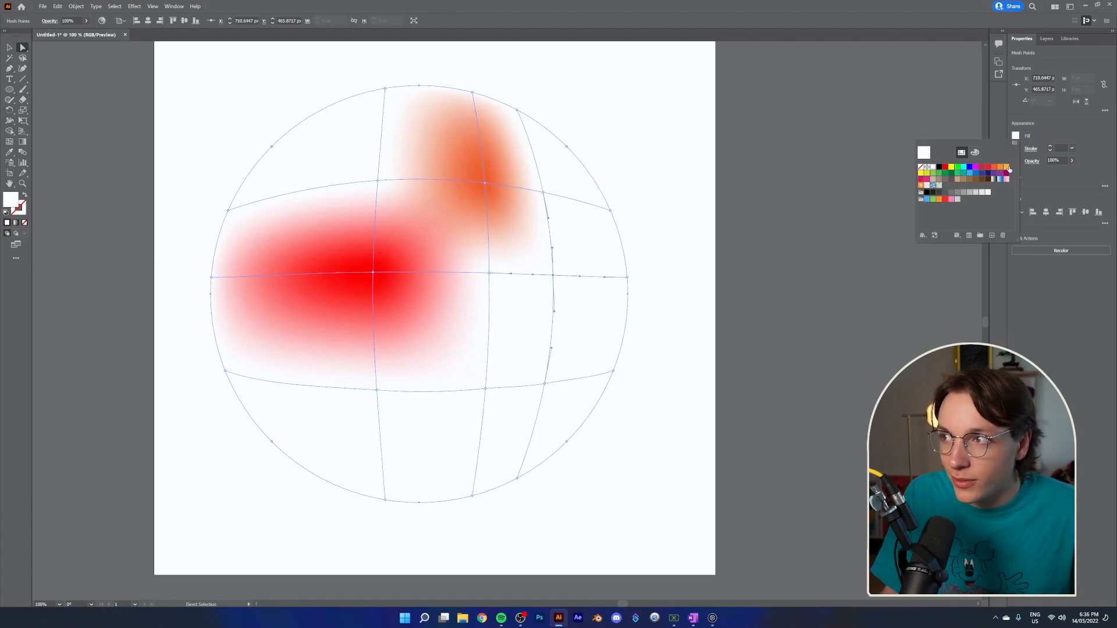
left_click(1008, 168)
left_click(485, 394)
left_click(485, 389)
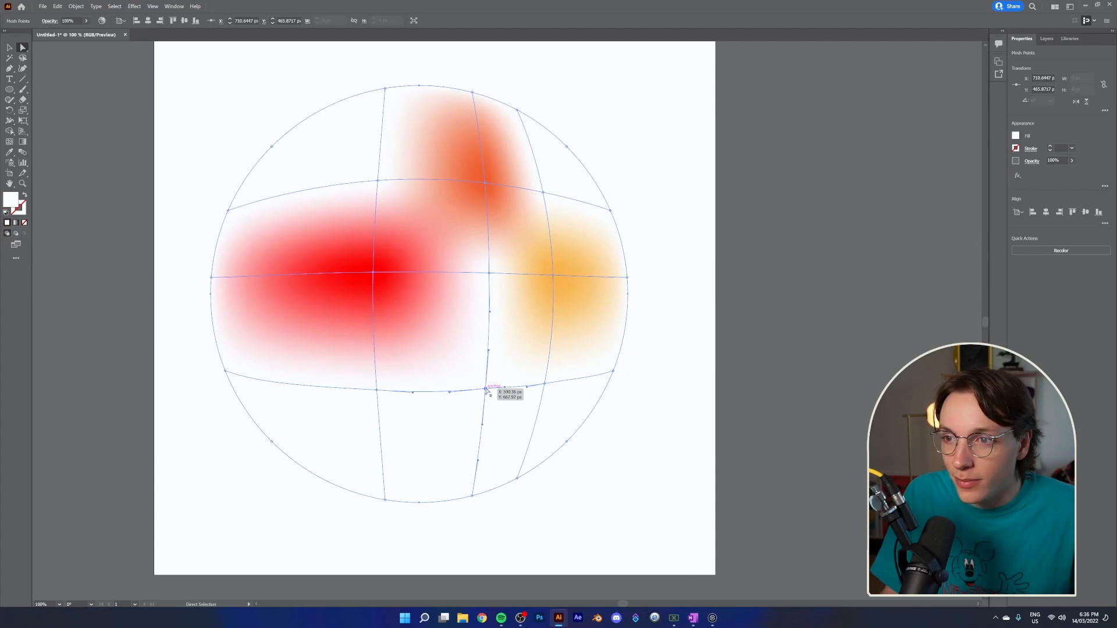
left_click(1019, 138)
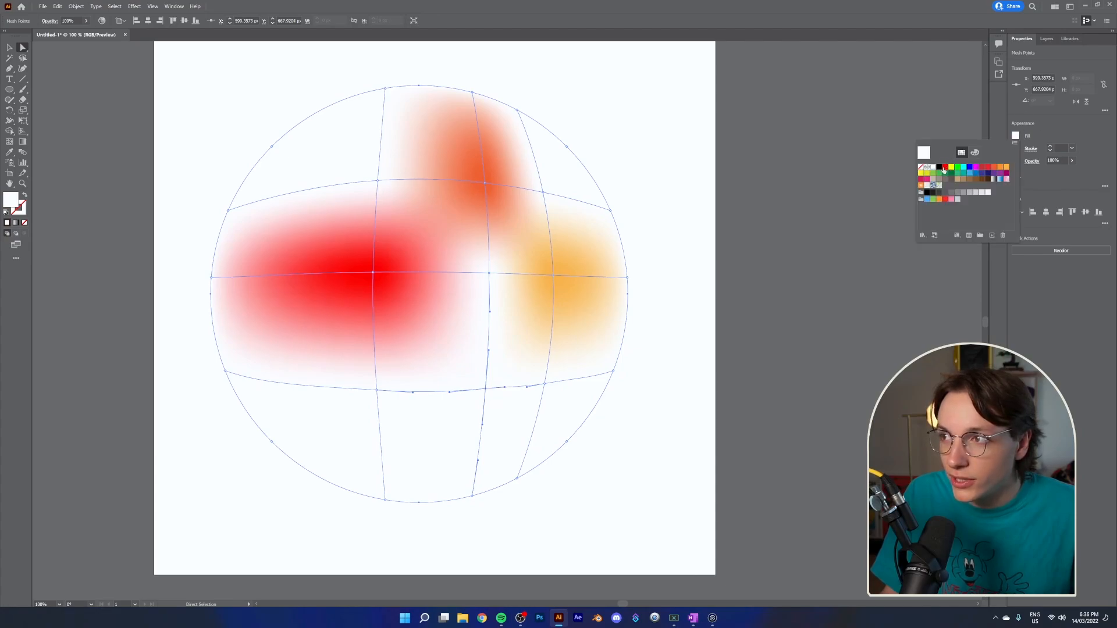
left_click(939, 168)
left_click(666, 324)
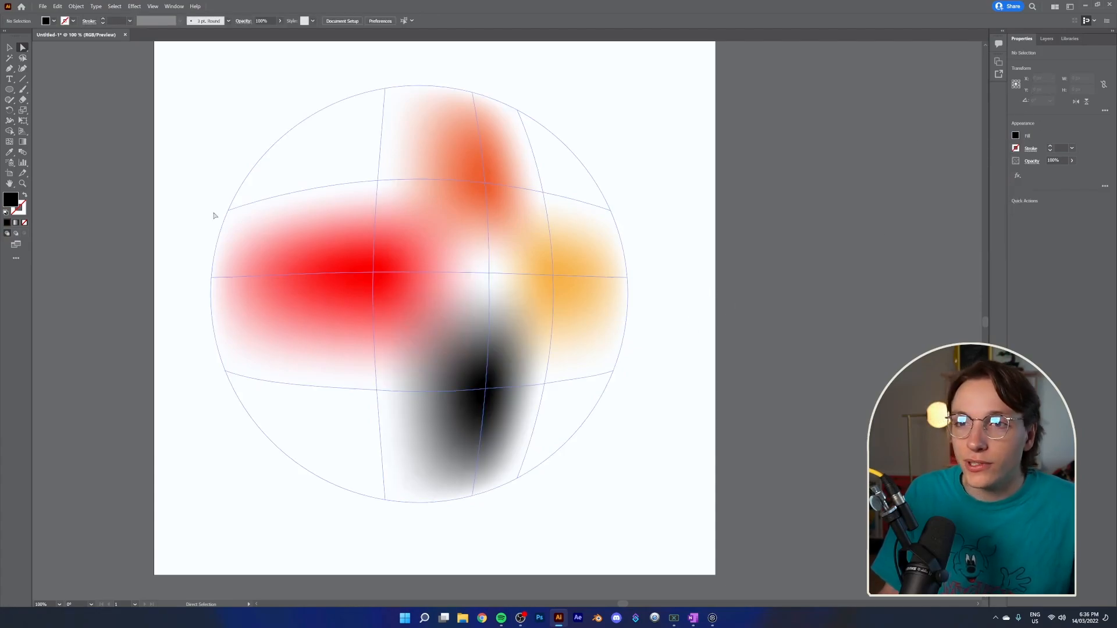
Shift the white centre mesh point towards the red one, the black point far left, the red point up and the orange point down.
left_click(413, 207)
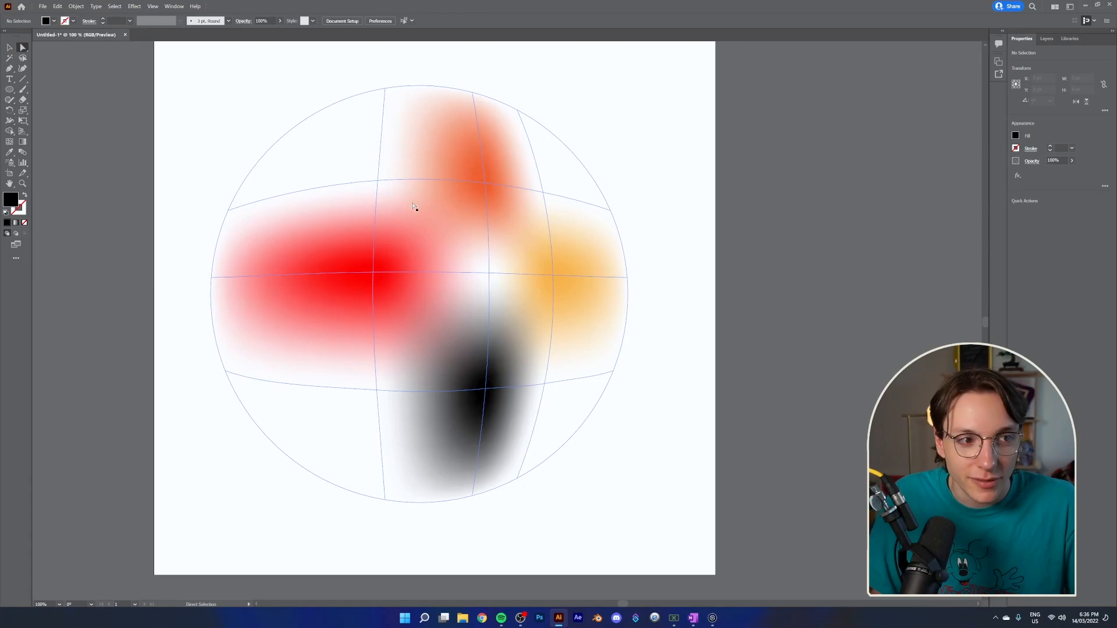
left_click_drag(487, 277, 393, 285)
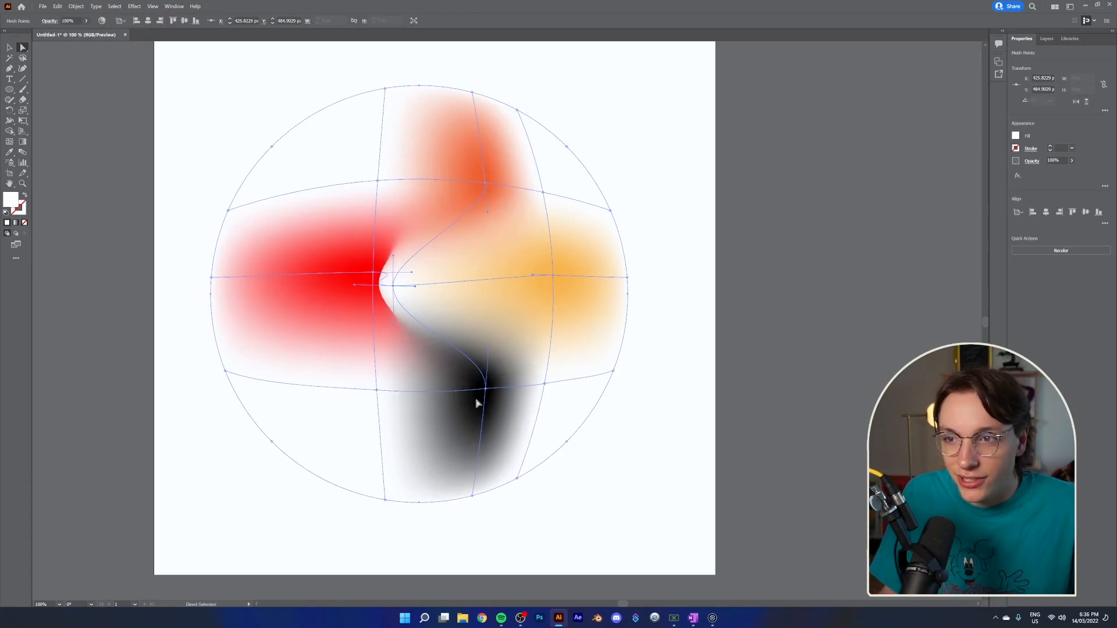
left_click_drag(487, 393, 262, 283)
left_click(359, 254)
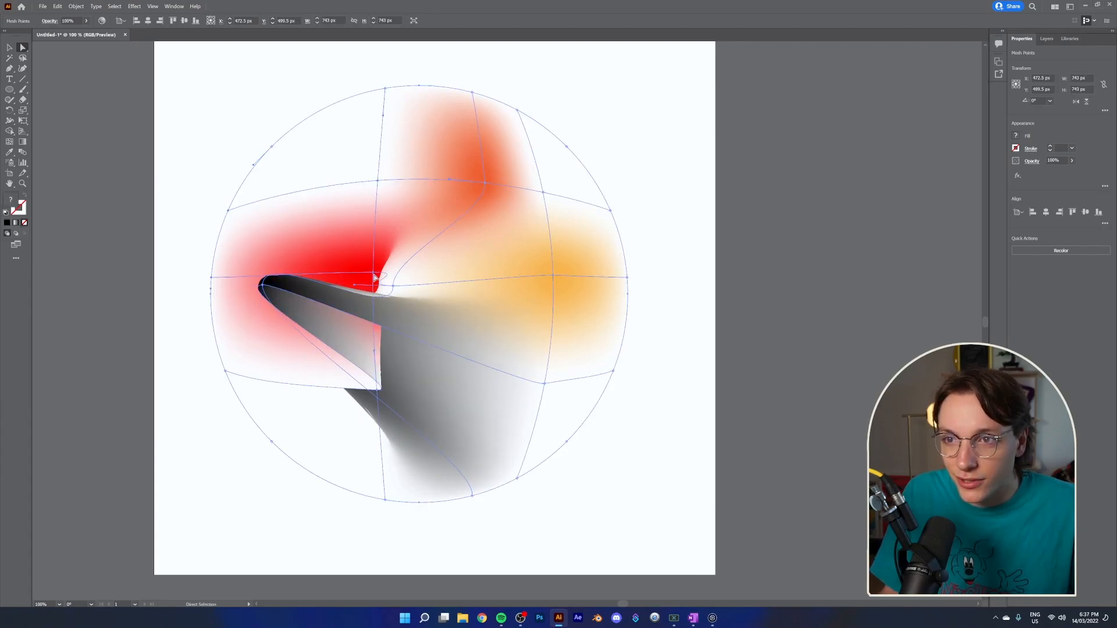
left_click_drag(372, 275, 358, 165)
left_click_drag(487, 186, 502, 251)
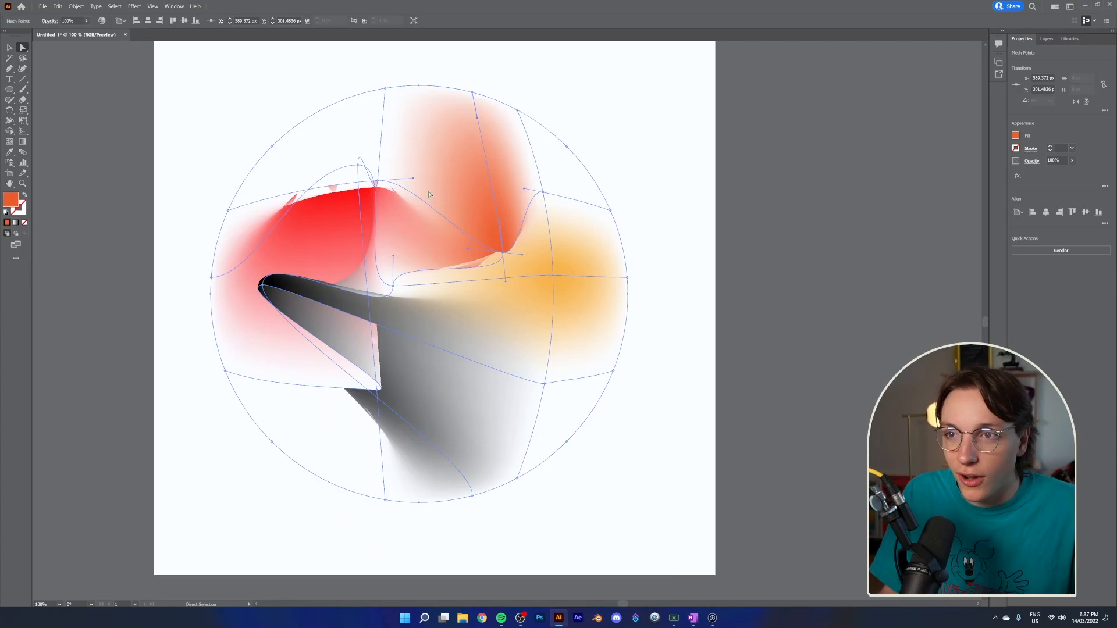
Warp the mesh's interior and outline freehand until the circle becomes an irregular blob with flowing colour areas.
left_click_drag(414, 179, 408, 221)
left_click_drag(506, 390, 523, 373)
left_click_drag(349, 444, 299, 409)
left_click_drag(539, 246, 505, 227)
left_click_drag(461, 427, 512, 437)
left_click_drag(376, 256, 520, 257)
left_click_drag(445, 370, 436, 411)
left_click_drag(463, 273, 421, 333)
left_click_drag(504, 282, 570, 337)
left_click_drag(418, 318, 395, 259)
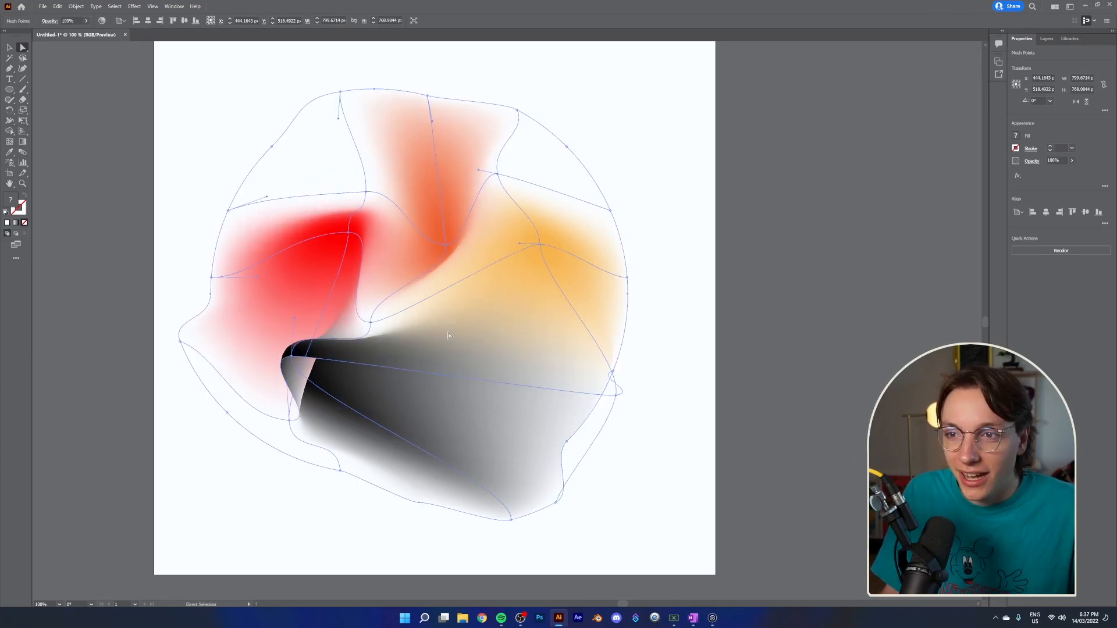
Recolour the right mesh point a brighter yellow-orange and make the white point between the red and black areas blue.
left_click(540, 246)
left_click(371, 324)
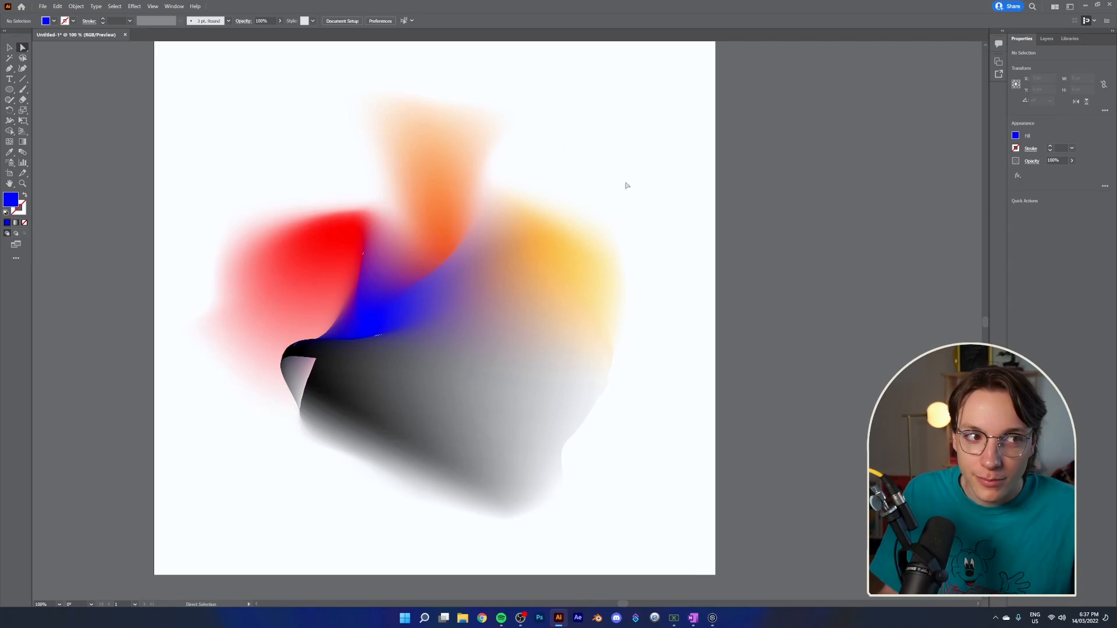
Move the white mesh point between orange and yellow closer to the orange area, and the one above red out to the left edge.
left_click(532, 232)
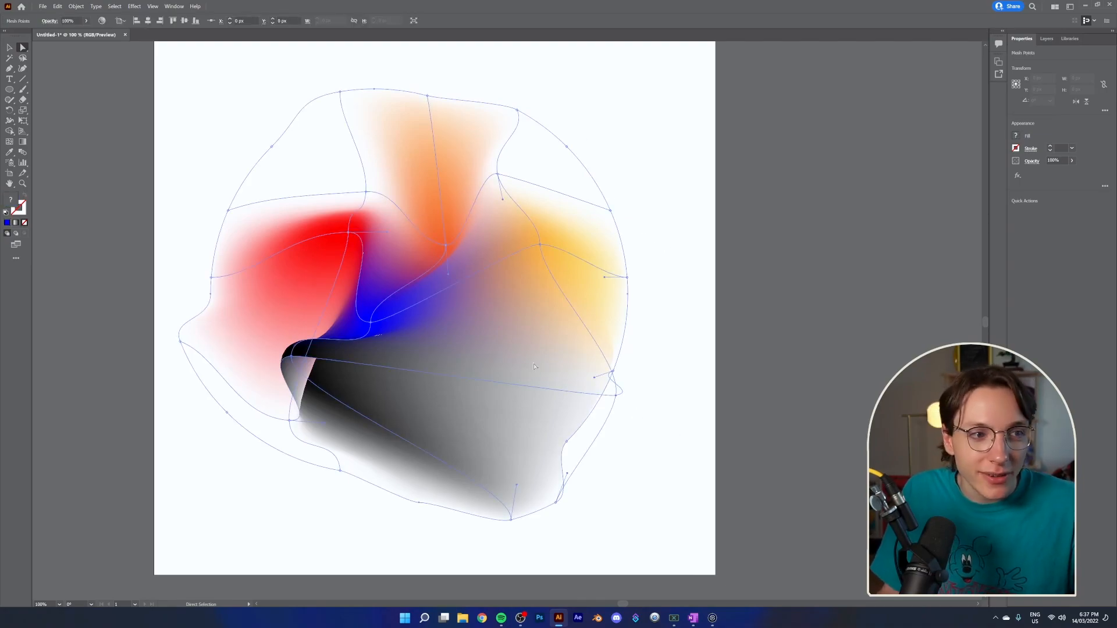
left_click(541, 247)
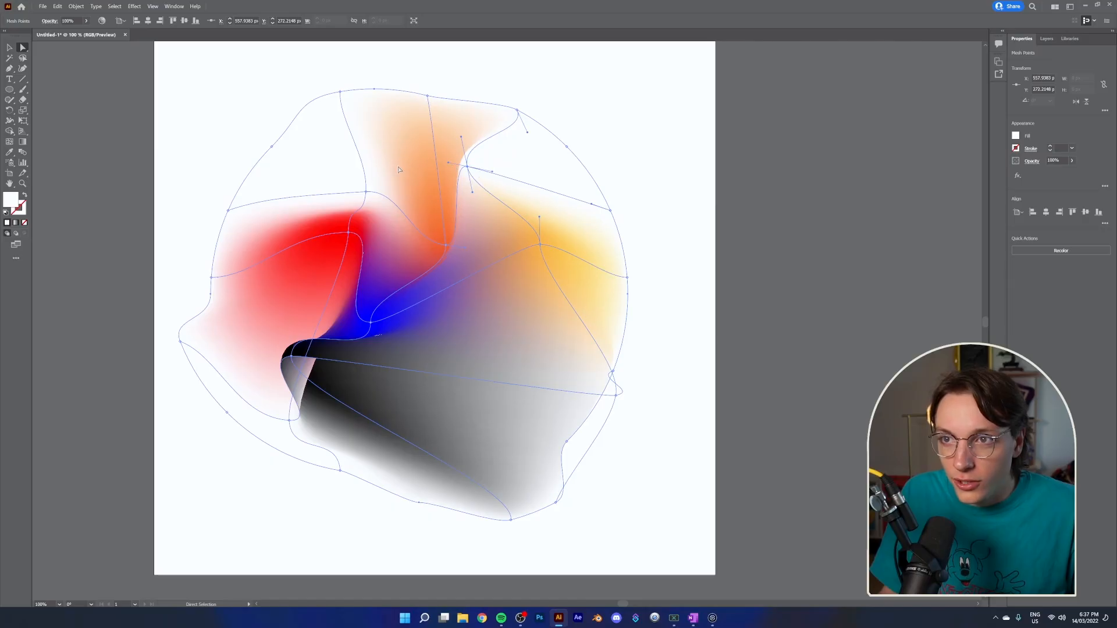
left_click(367, 199)
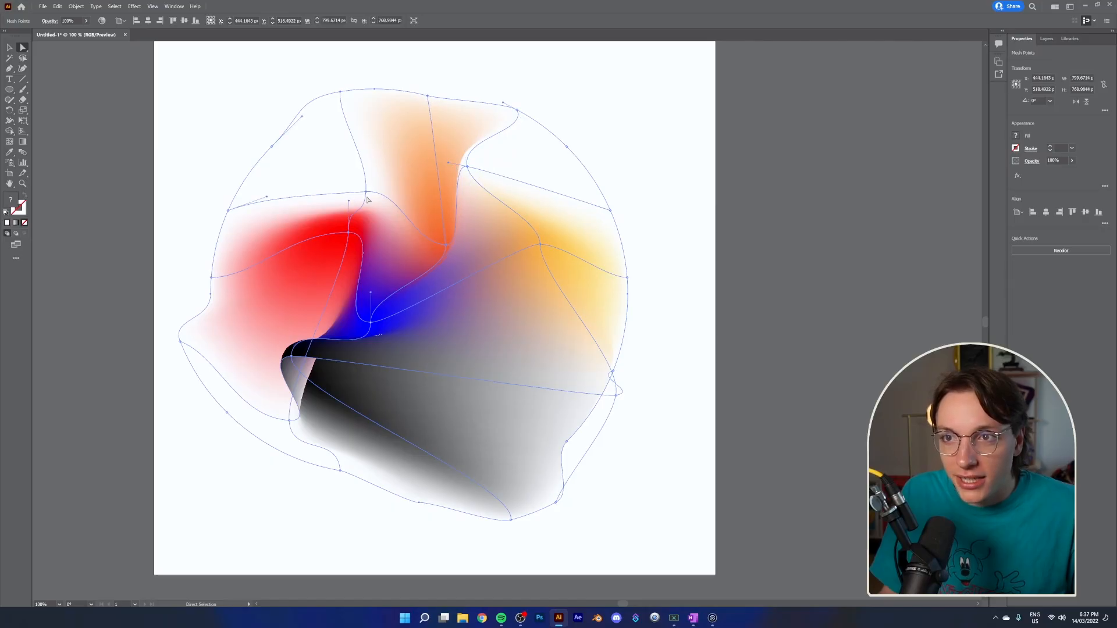
left_click_drag(368, 194, 280, 190)
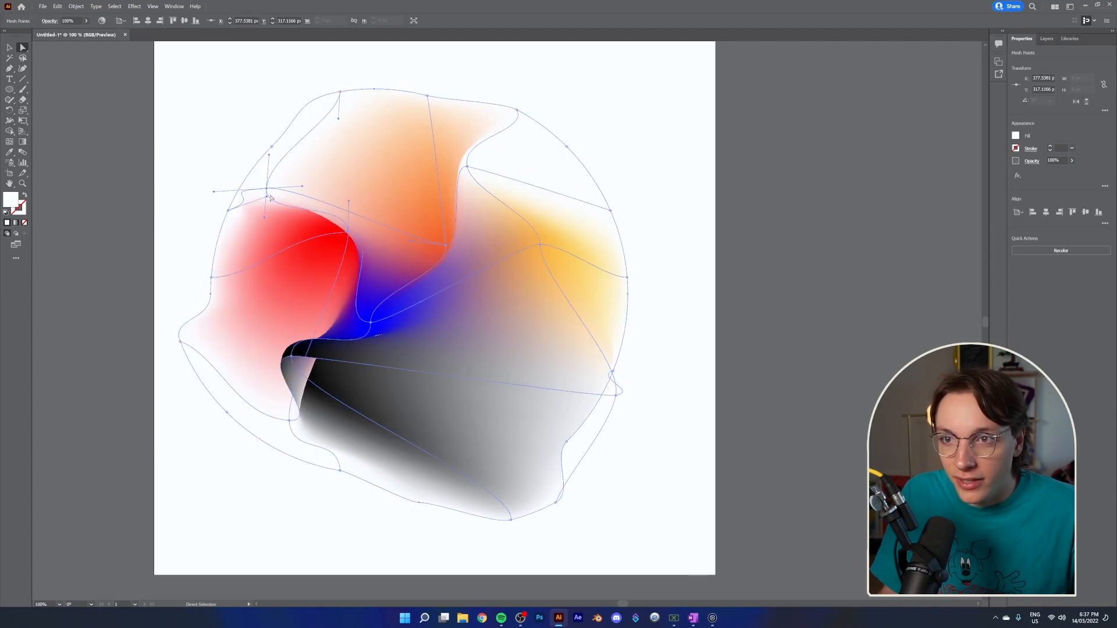
Examine the colour transitions where the red, orange, blue and black areas of the mesh meet.
scroll(321, 267, "up", 1)
scroll(321, 264, "up", 2)
left_click(327, 257)
scroll(332, 255, "down", 3)
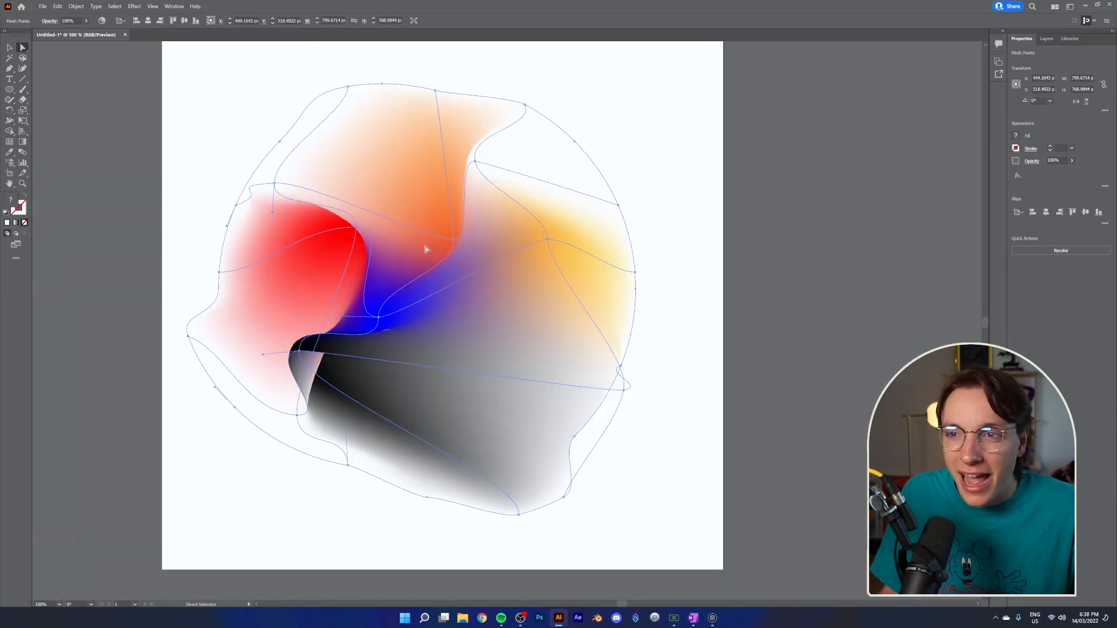
left_click(754, 156)
scroll(321, 235, "up", 3)
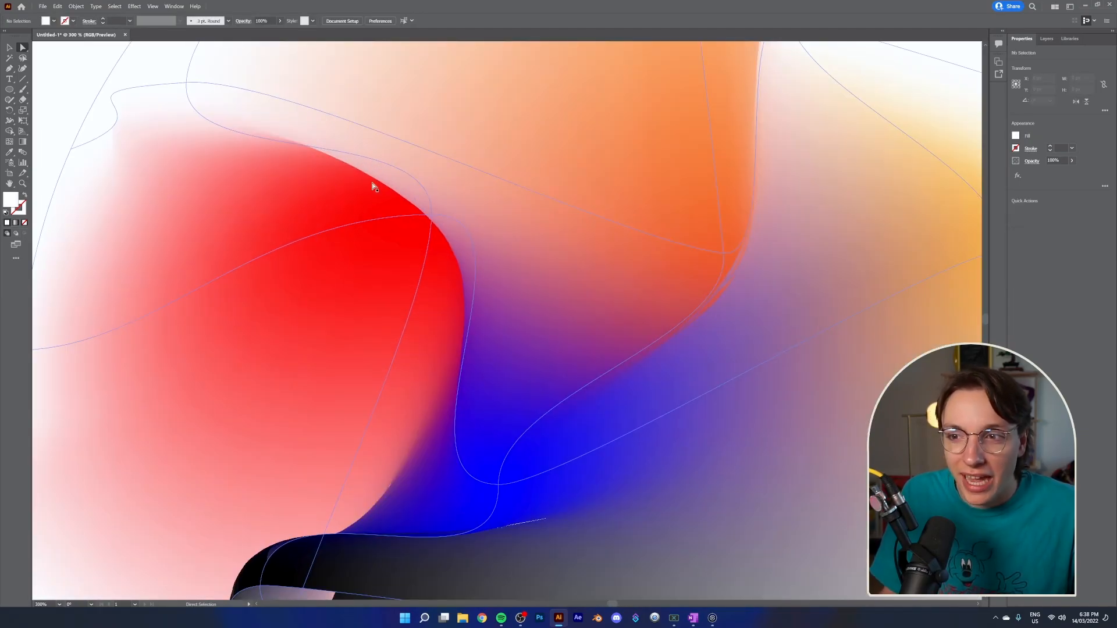
scroll(501, 368, "down", 4)
scroll(579, 470, "down", 1)
scroll(580, 474, "up", 2)
Move the black mesh point to below the blue one, pull the lower-right edge point inward and shift the right-edge point upward.
left_click(381, 377)
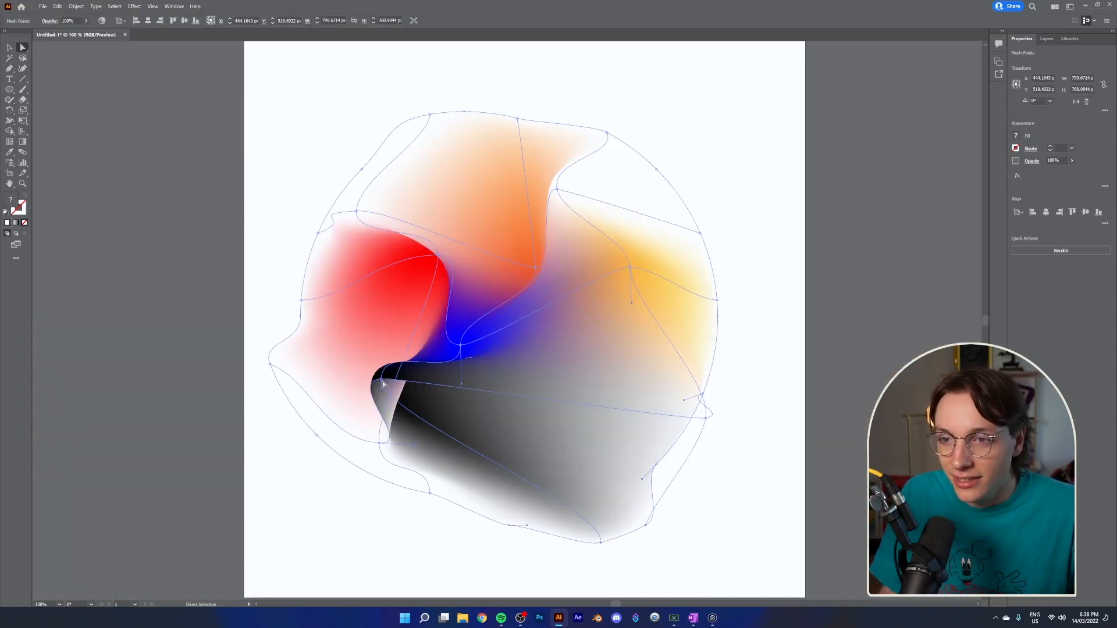
left_click_drag(381, 379, 470, 410)
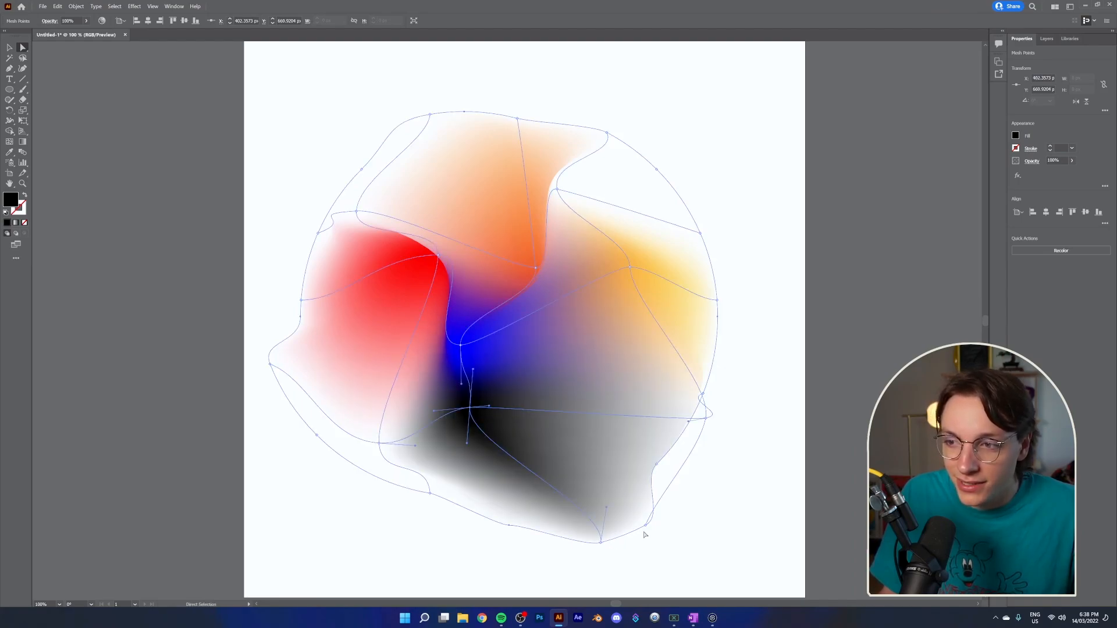
left_click_drag(646, 527, 575, 456)
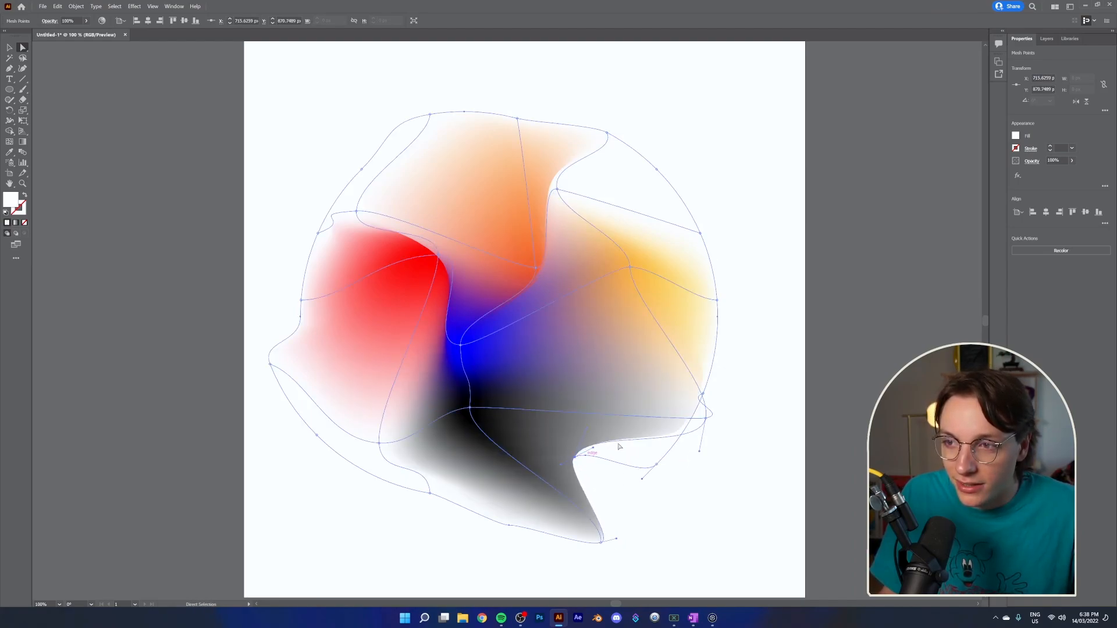
left_click_drag(699, 413, 689, 239)
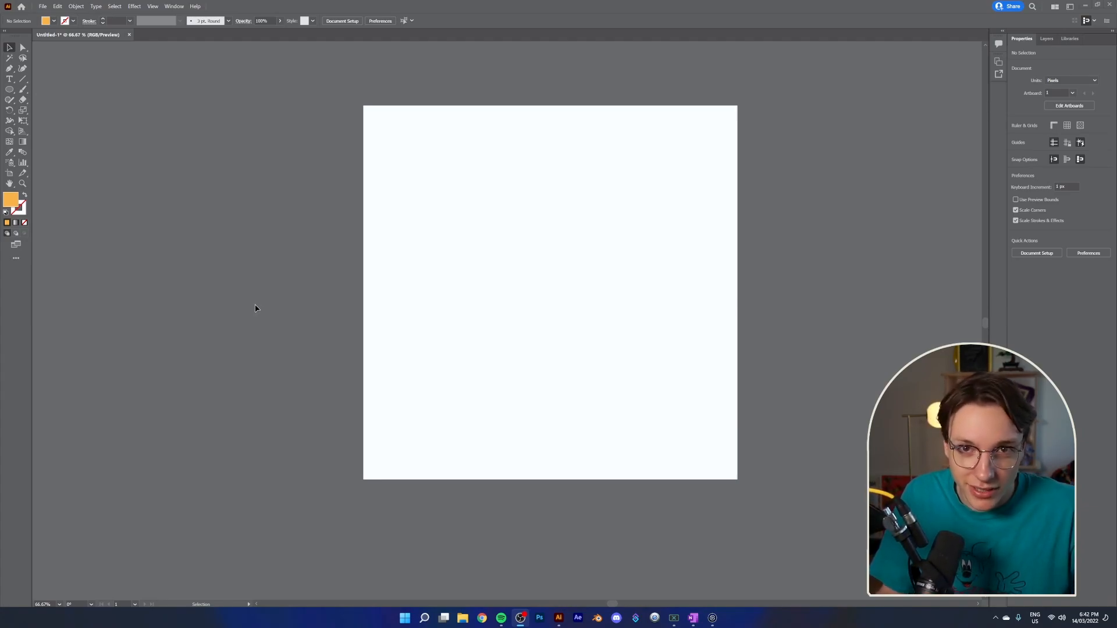
Draw a rounded rectangle about 685 by 473 px with default white fill and black stroke, and increase its corner radius to about 86 px.
left_click(17, 91)
left_click(58, 100)
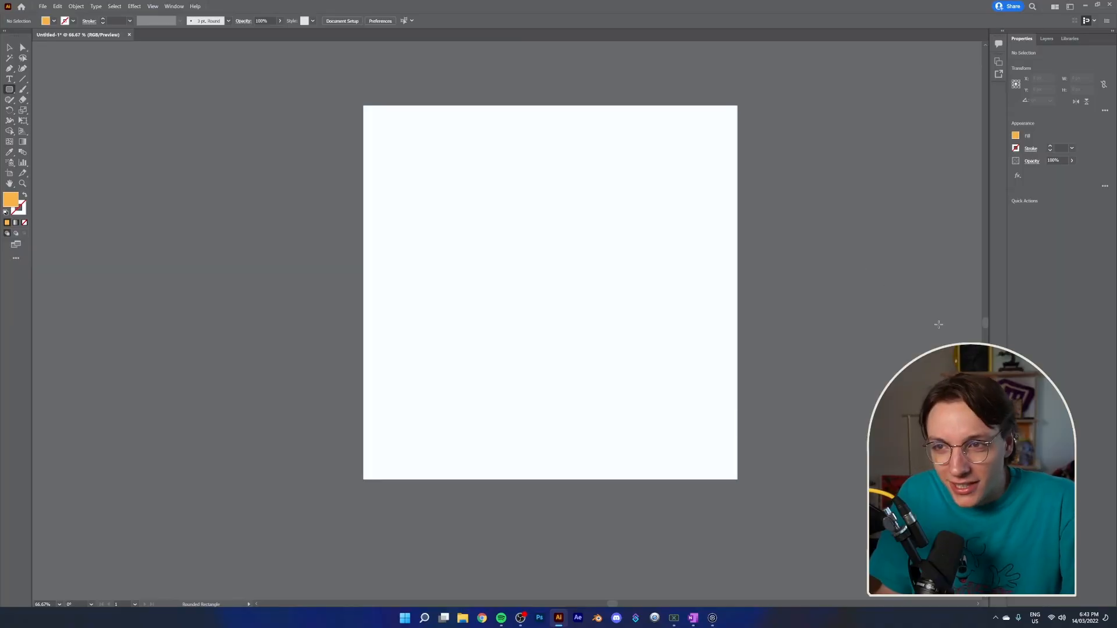
key("d")
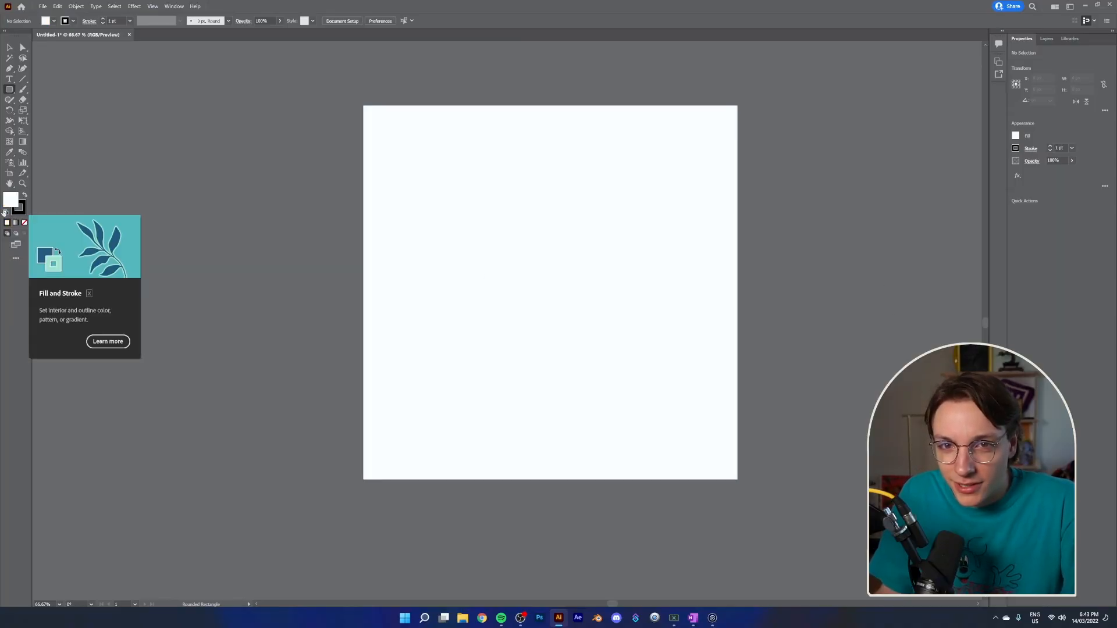
left_click_drag(416, 178, 673, 354)
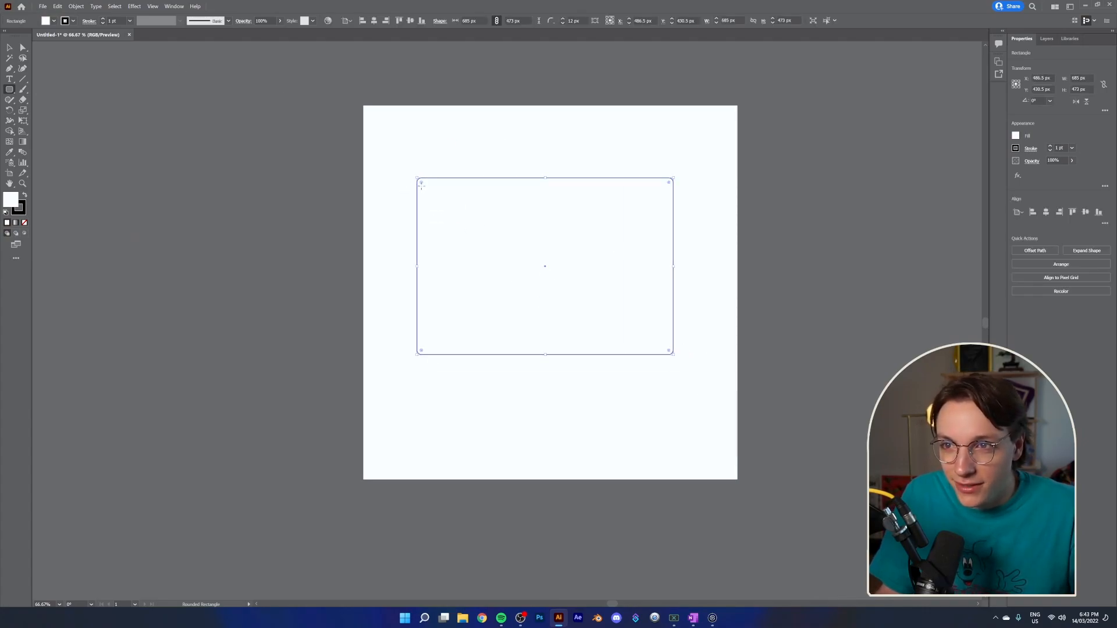
mouse_move(440, 201)
left_mouse_down()
mouse_move(457, 217)
mouse_move(442, 212)
left_mouse_up()
Give the rounded rectangle a 3 pt stroke and move it to about X 463.5, Y 482.5 px on the artboard.
left_click(7, 46)
left_click_drag(598, 283, 598, 295)
left_click(104, 18)
left_click(103, 18)
left_click(344, 167)
left_click_drag(505, 267, 495, 279)
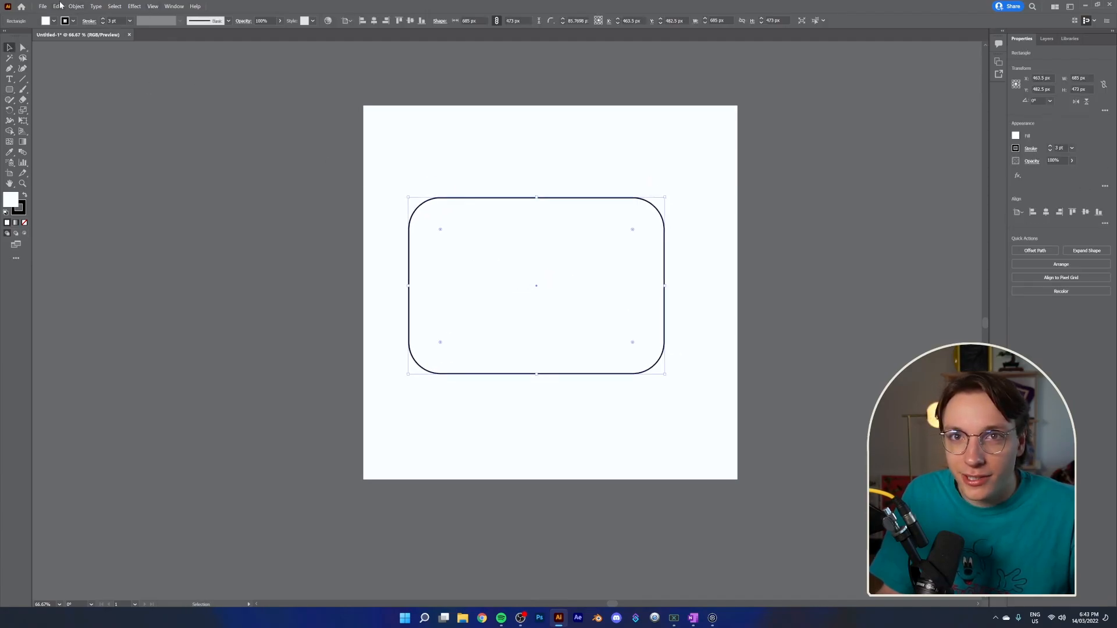
Apply an envelope distort mesh with 2 rows and 2 columns to the rounded rectangle.
left_click(74, 6)
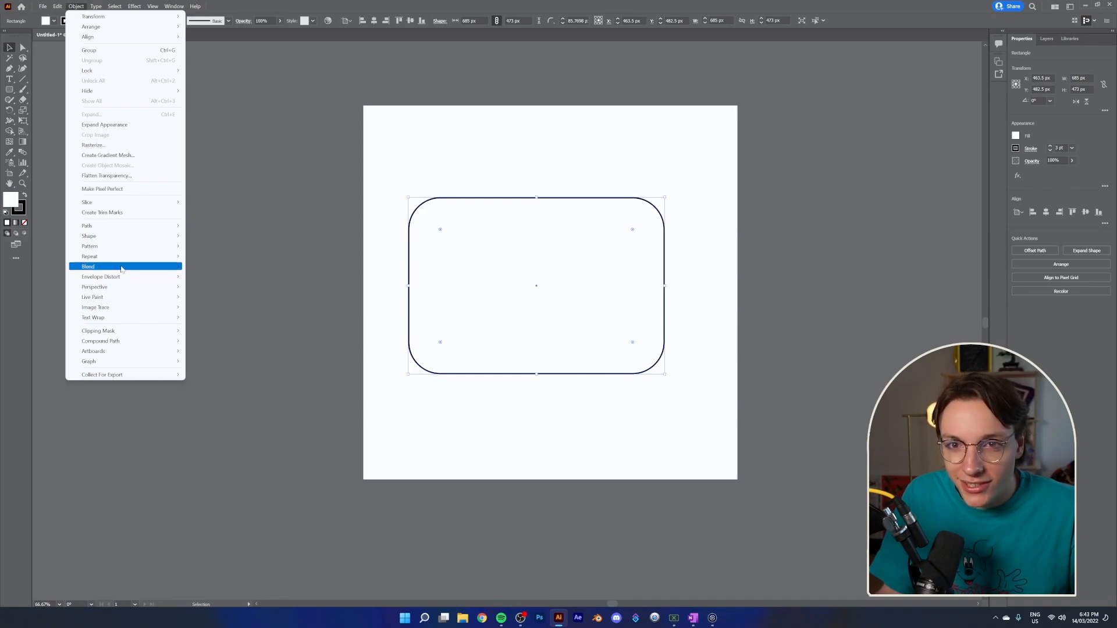
mouse_move(116, 282)
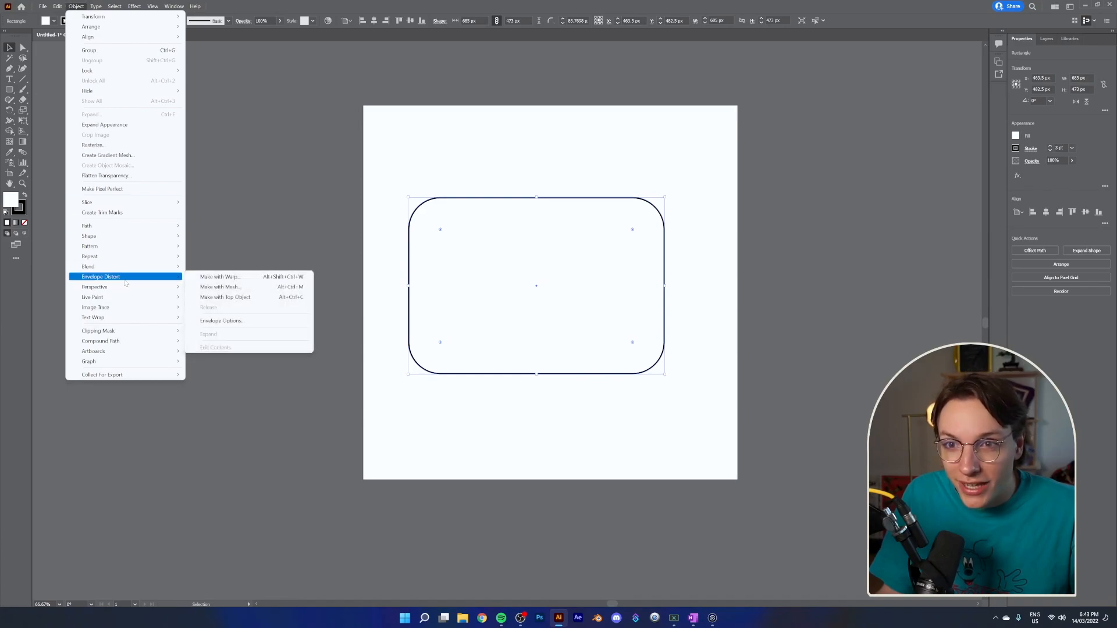
left_click(225, 288)
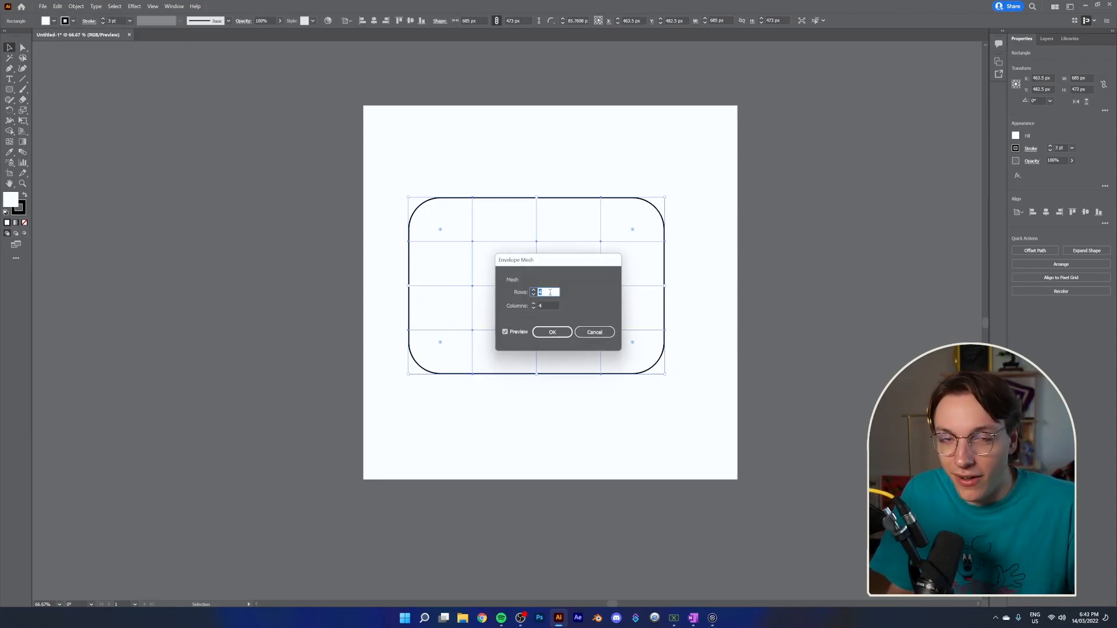
key("Tab")
type("2")
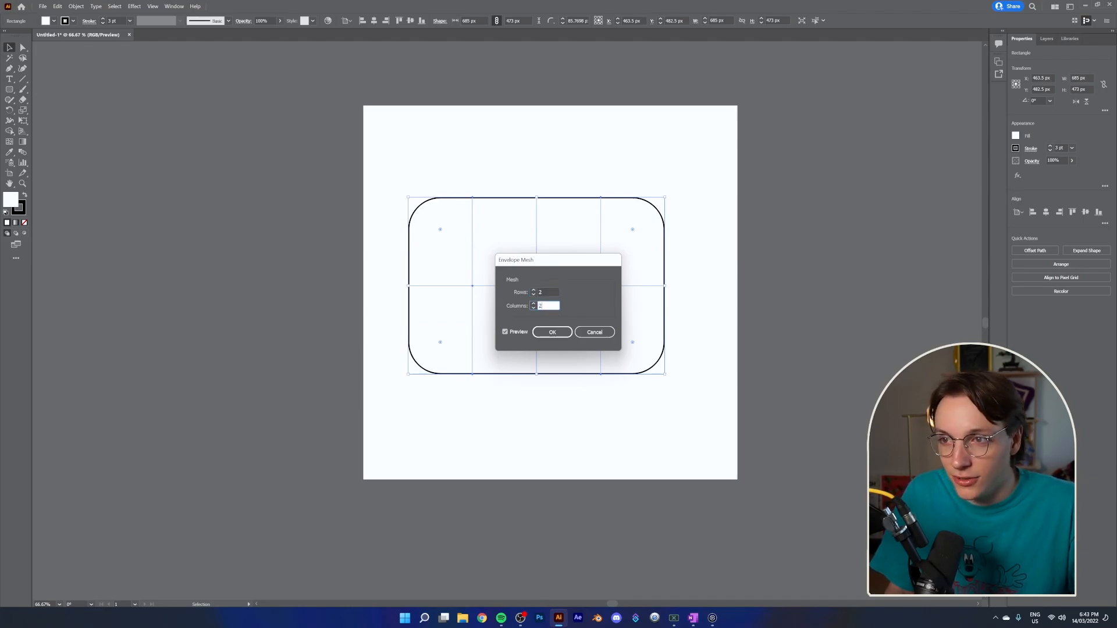
key("Return")
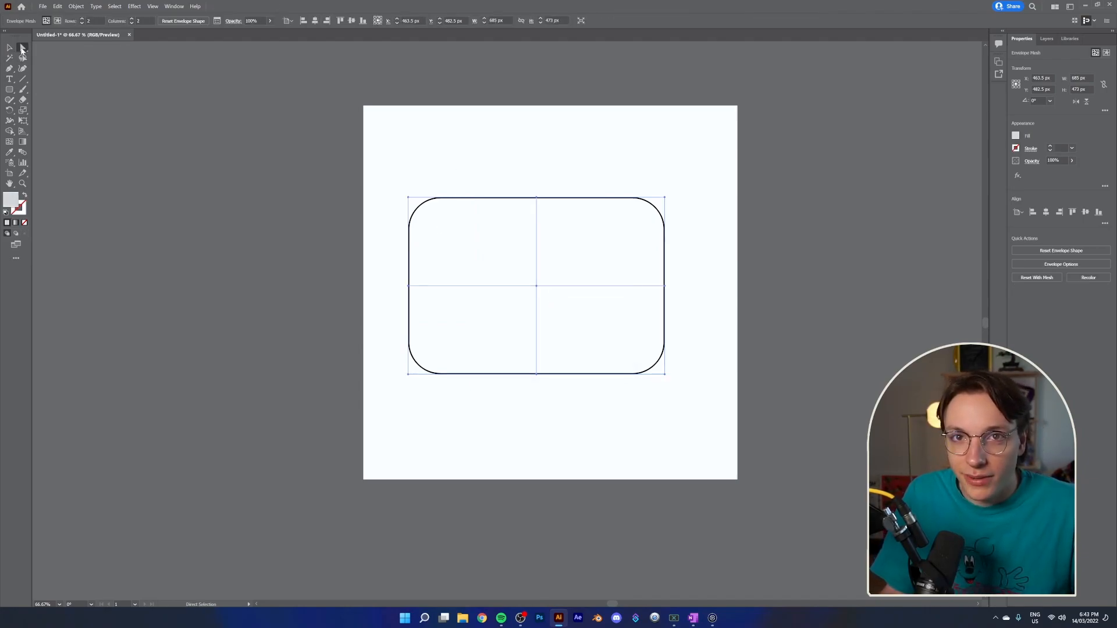
Warp the rounded rectangle into an irregular wavy shape by repositioning the envelope mesh's centre, corner and edge points.
left_click(537, 287)
left_click_drag(494, 260, 524, 290)
left_click_drag(652, 218, 631, 248)
left_click_drag(626, 361, 567, 372)
left_click_drag(453, 373, 431, 313)
left_click_drag(460, 269, 465, 242)
left_click_drag(592, 347, 532, 428)
left_click(579, 340)
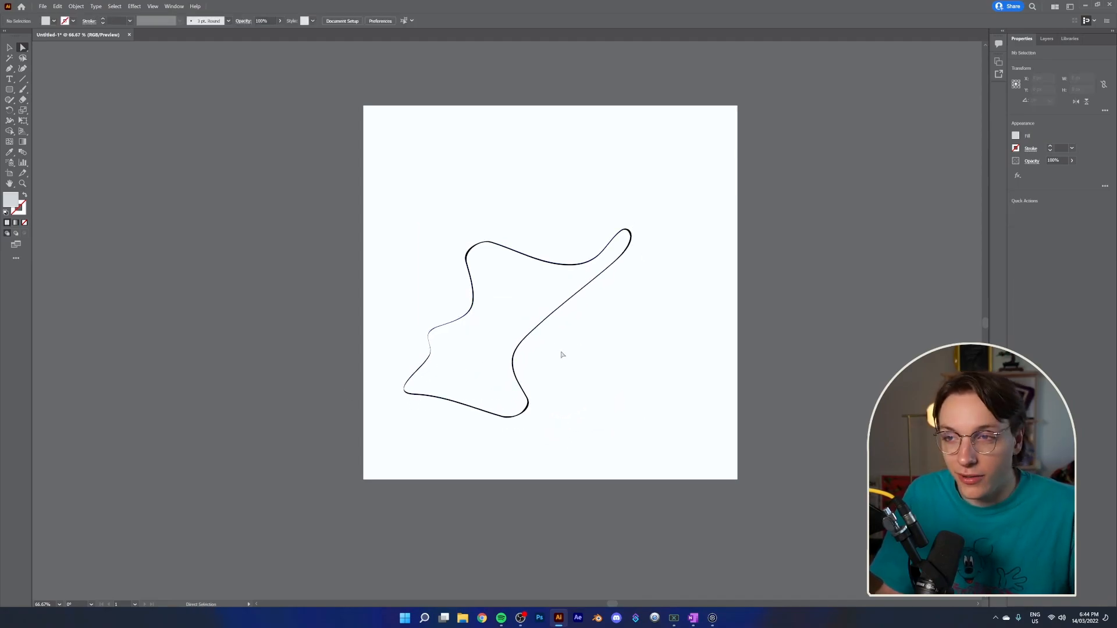
Examine up close how the stroke thickness varies along the warped shape's outline.
scroll(562, 355, "up", 2)
scroll(454, 376, "up", 2)
scroll(457, 432, "down", 4)
scroll(316, 324, "up", 5)
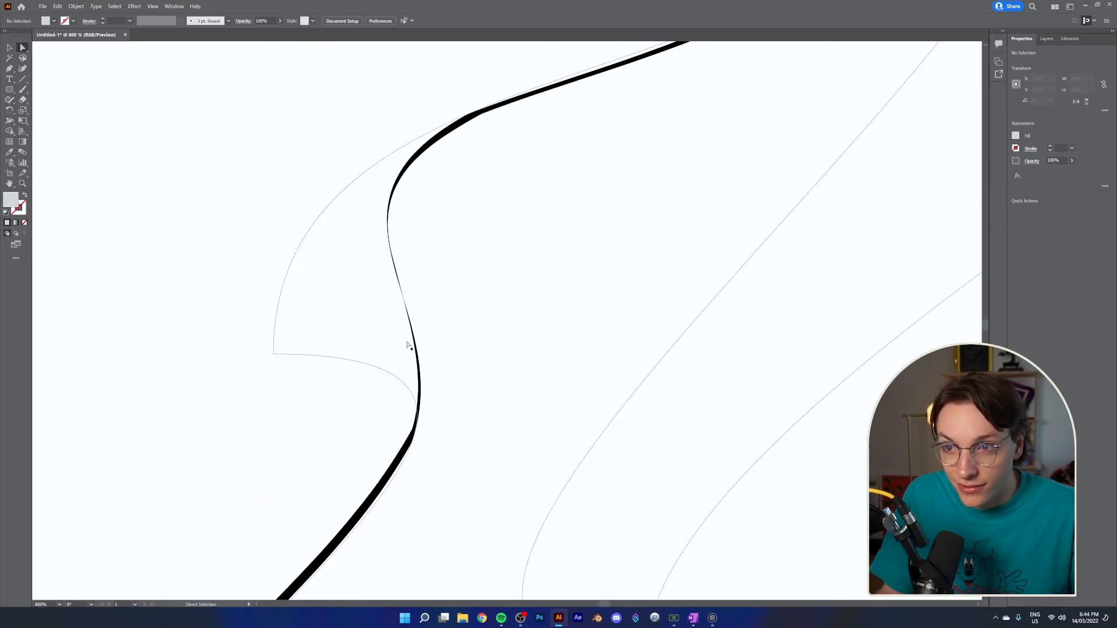
scroll(444, 359, "down", 7)
scroll(645, 388, "up", 1)
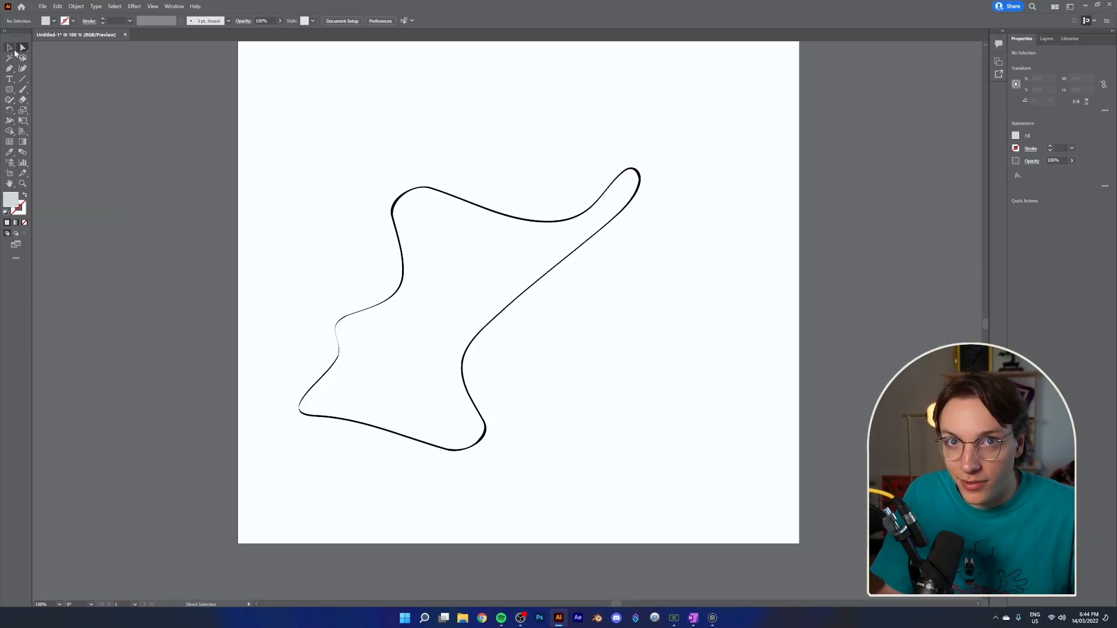
Move the whole warped shape up and slightly right to about X 476, Y 500 px on the artboard.
left_click(10, 48)
left_click_drag(462, 372, 486, 349)
left_click(752, 271)
scroll(749, 272, "down", 1)
scroll(749, 270, "up", 1)
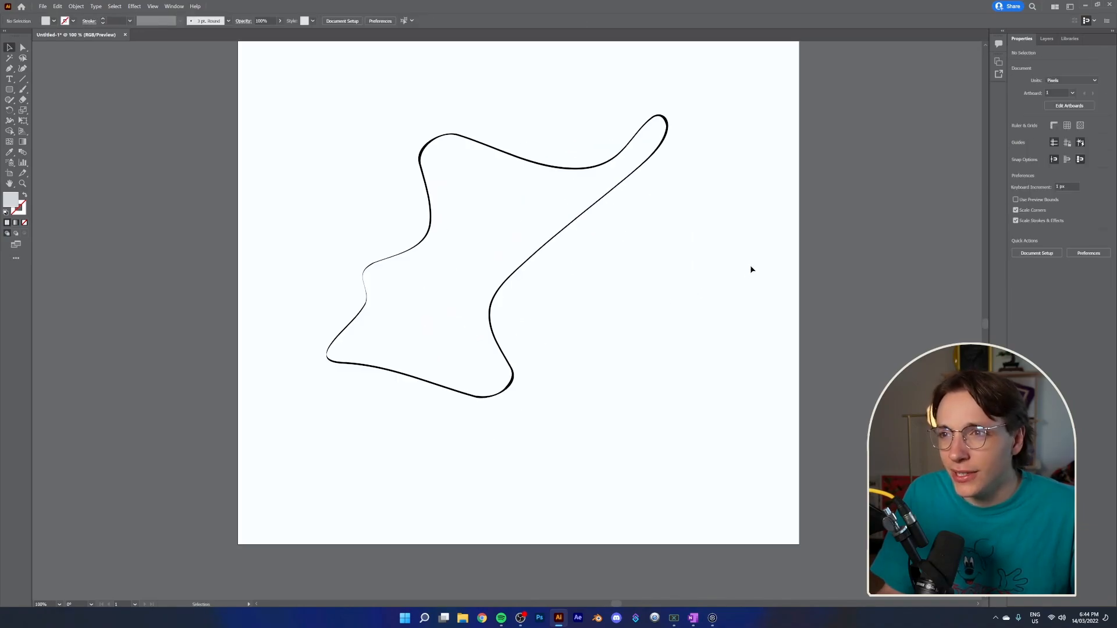
mouse_move(516, 266)
left_mouse_down()
mouse_move(526, 281)
mouse_move(514, 275)
left_mouse_up()
left_click(734, 259)
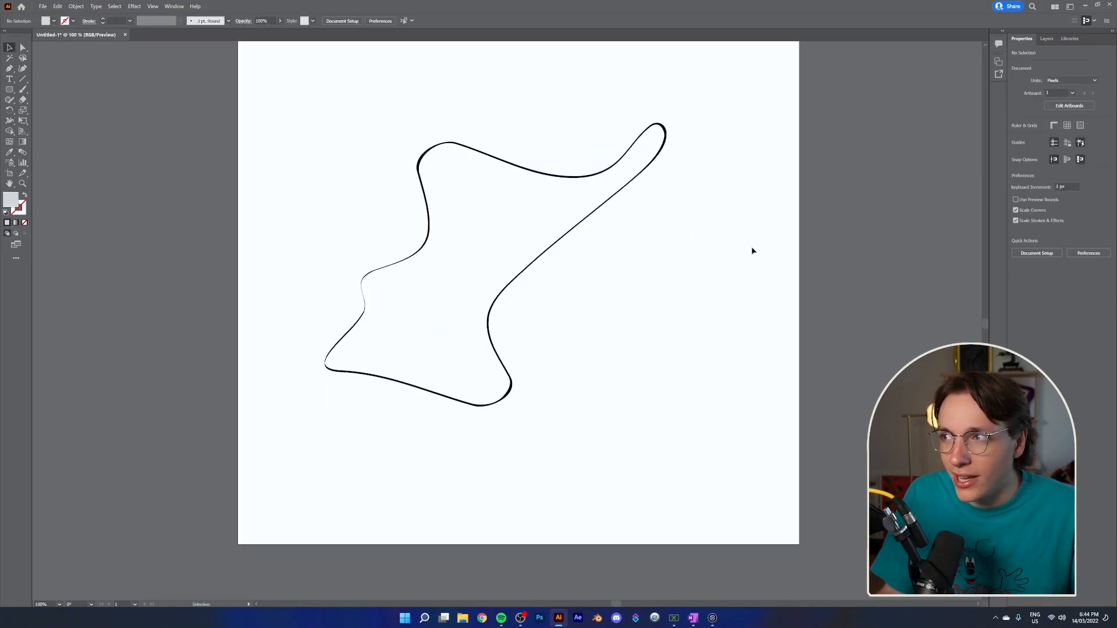
Select the warped shape and switch its envelope to editing the contents, leaving the fill colour swatches unused.
scroll(750, 221, "down", 1)
scroll(771, 171, "up", 1)
scroll(764, 192, "down", 1)
scroll(764, 192, "up", 1)
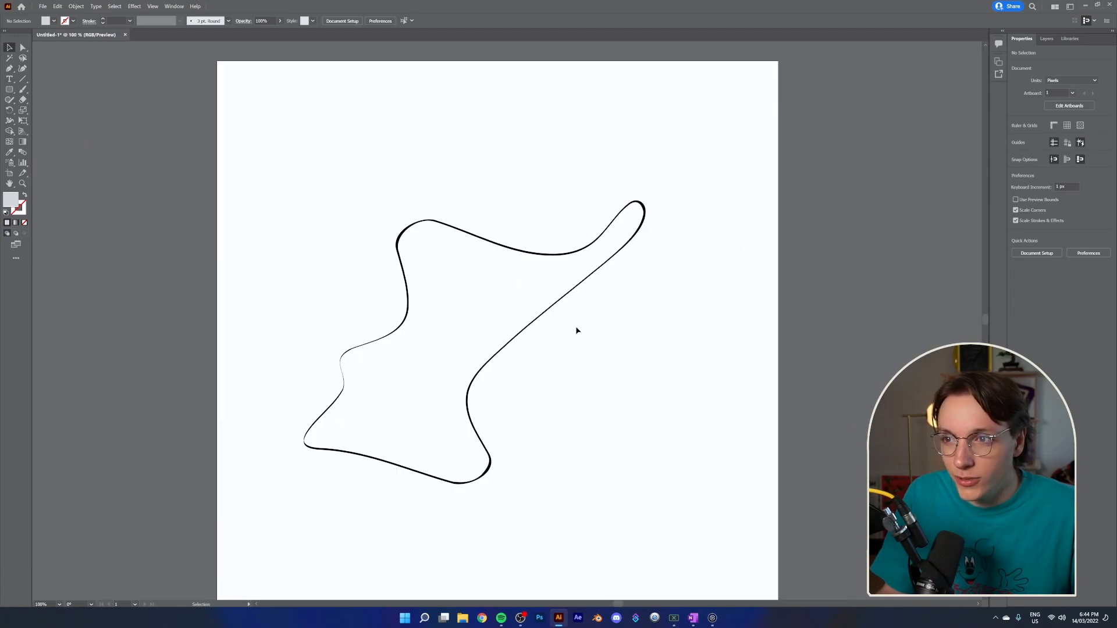
left_click(506, 338)
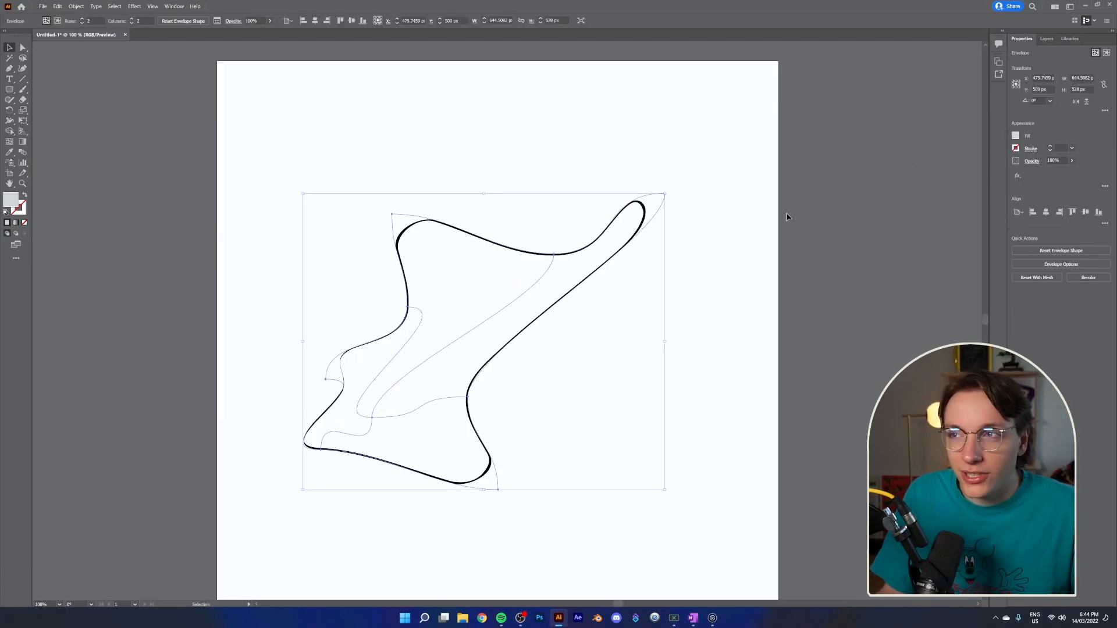
left_click(57, 22)
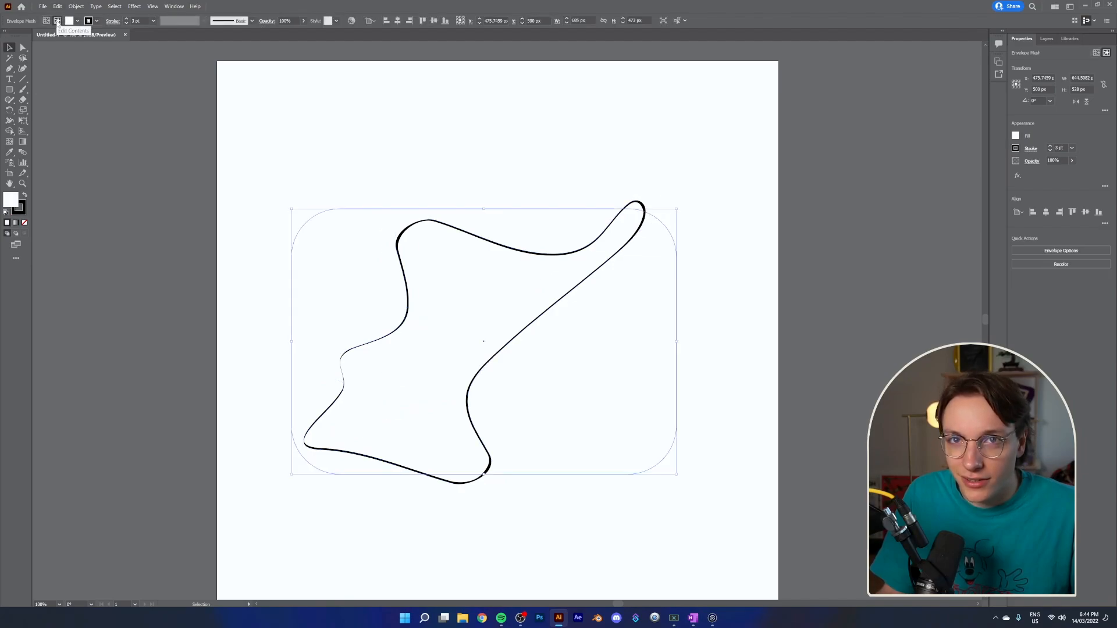
left_click(69, 21)
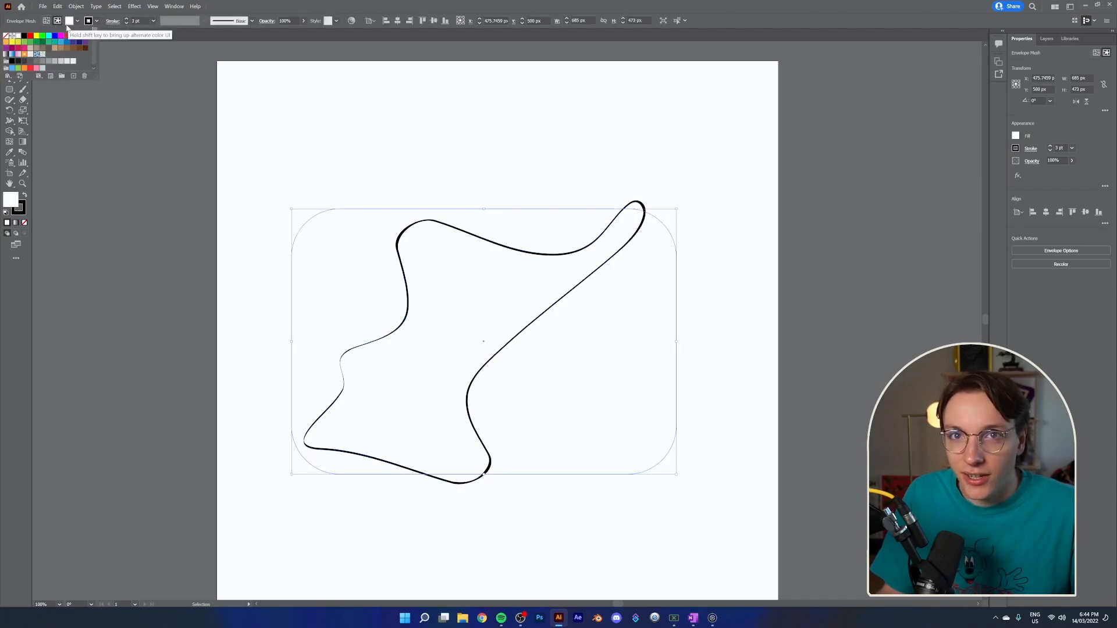
left_click(849, 36)
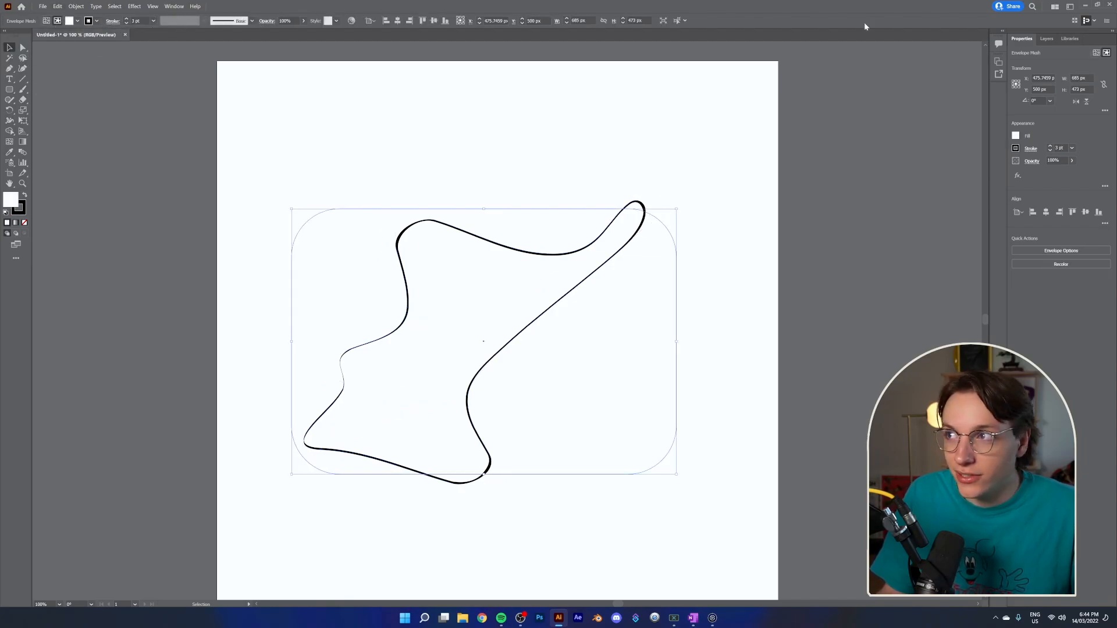
Fill the envelope's contents with the cream colour from the My Colours library after trying its two orange shades.
left_click(1070, 38)
left_click(1091, 274)
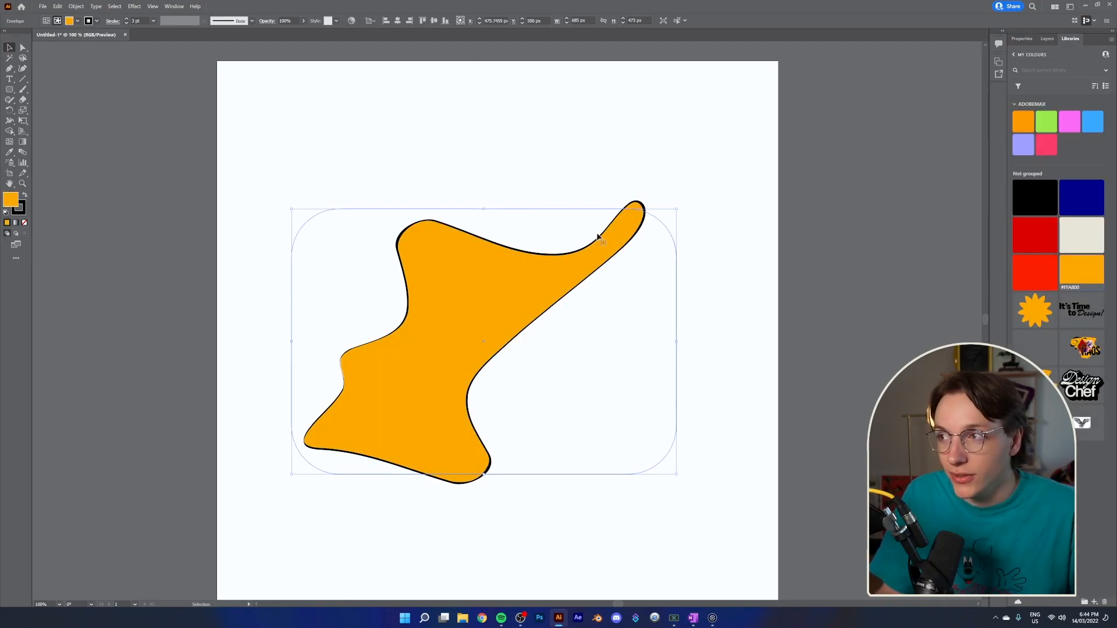
left_click(1025, 122)
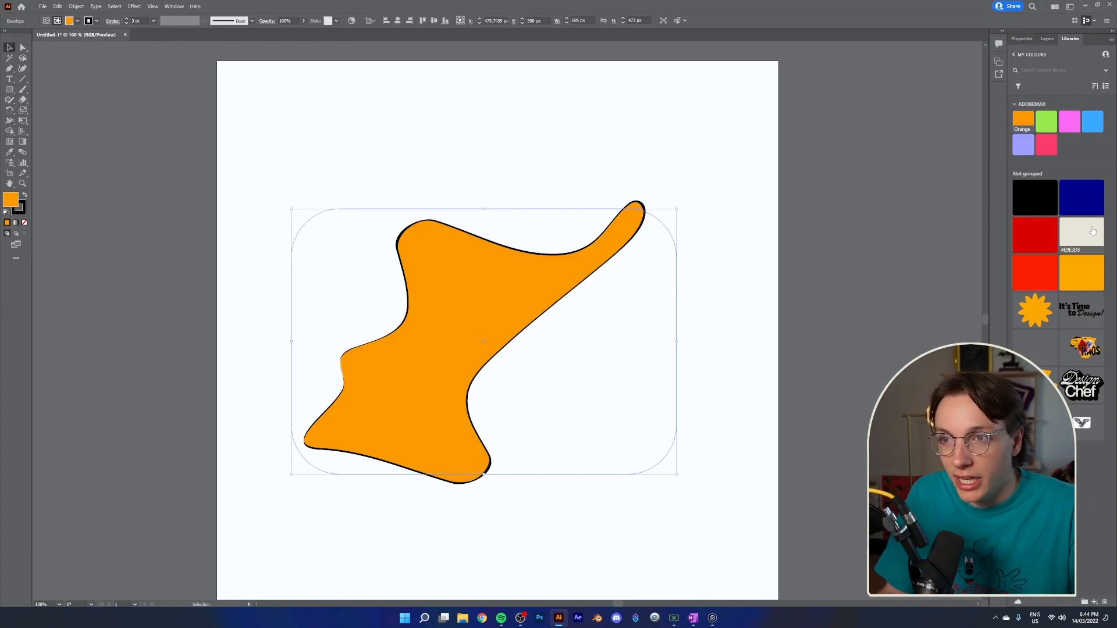
left_click(1081, 233)
left_click(729, 264)
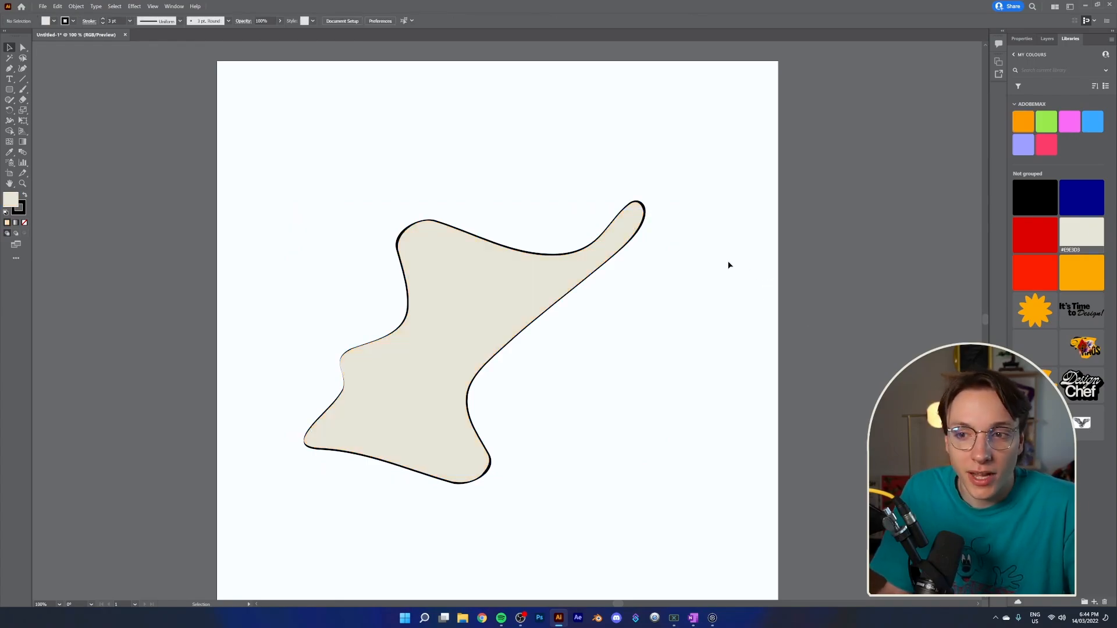
Move the cream warped shape up and slightly left on the artboard.
scroll(639, 376, "down", 1)
scroll(723, 454, "up", 1)
scroll(721, 456, "down", 1)
scroll(720, 460, "up", 1)
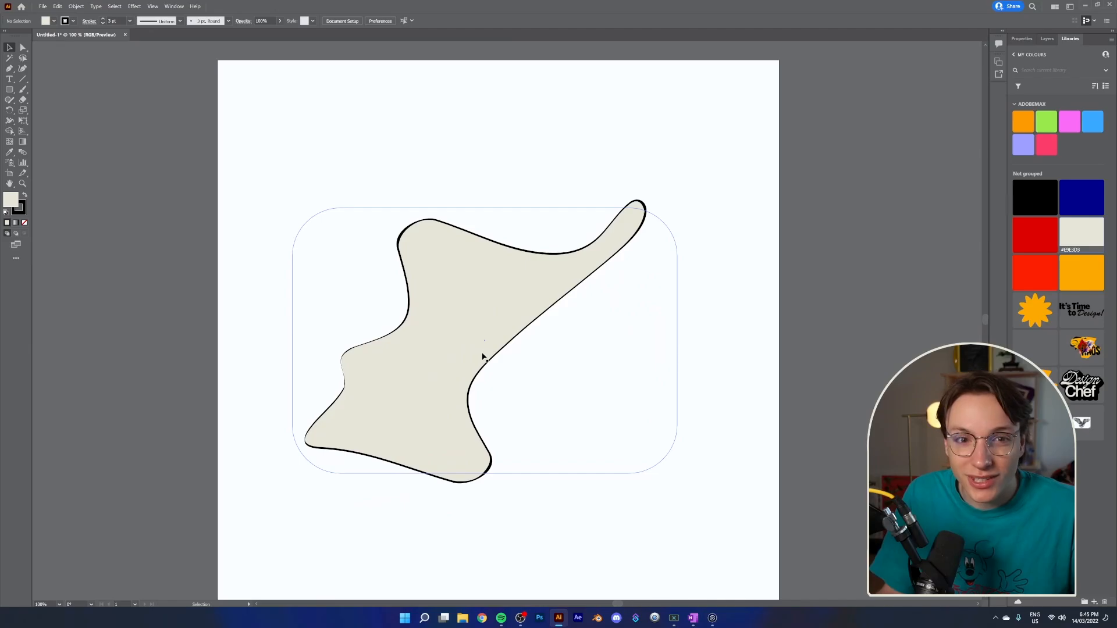
left_click_drag(481, 356, 449, 262)
left_click(803, 215)
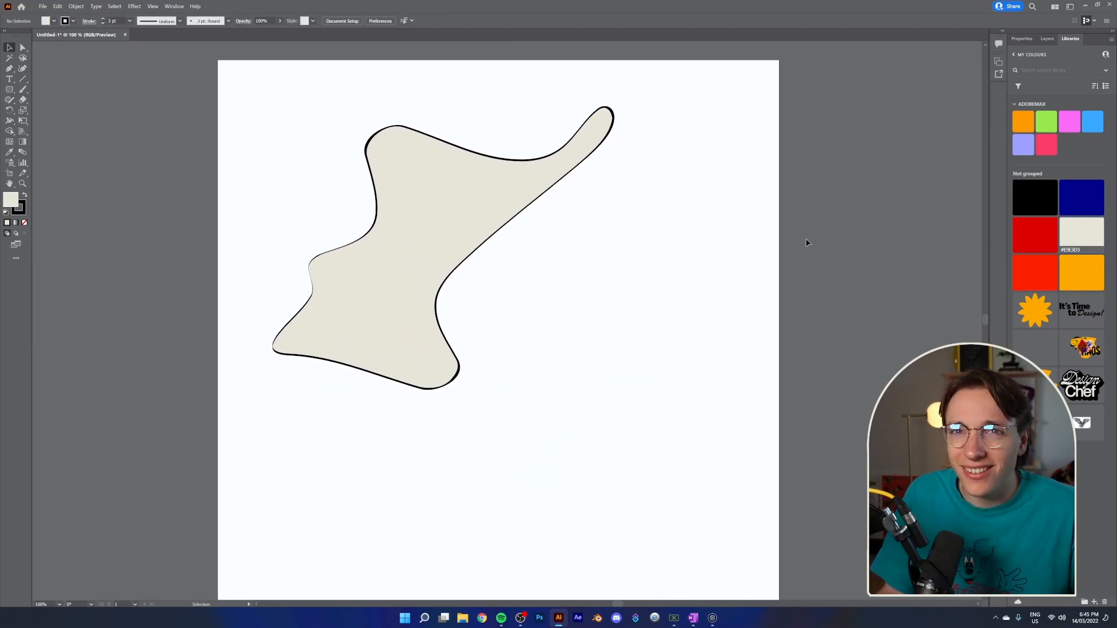
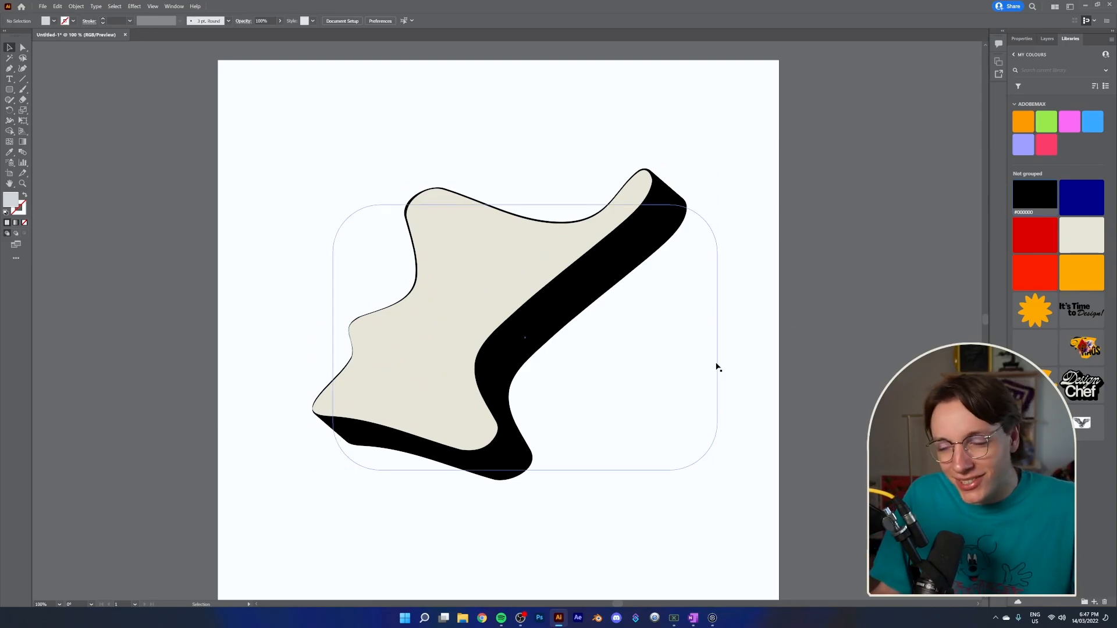
Move the cream shape together with its black extruded side slightly up and left on the artboard.
left_click_drag(551, 378, 530, 354)
left_click(801, 299)
scroll(646, 338, "down", 5)
scroll(646, 337, "up", 4)
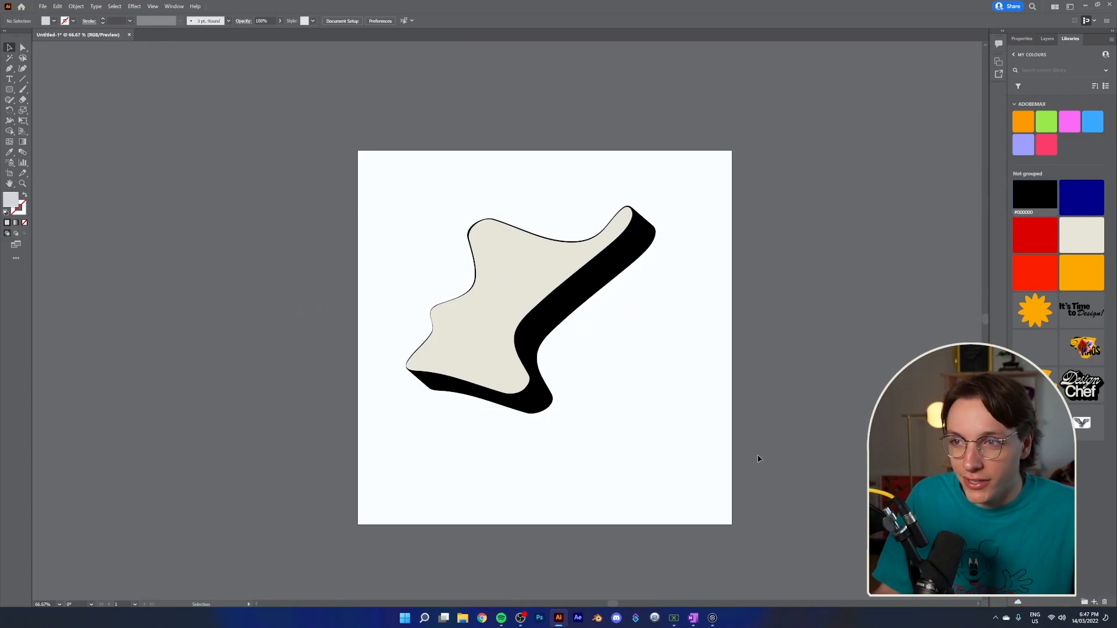
scroll(743, 414, "up", 1)
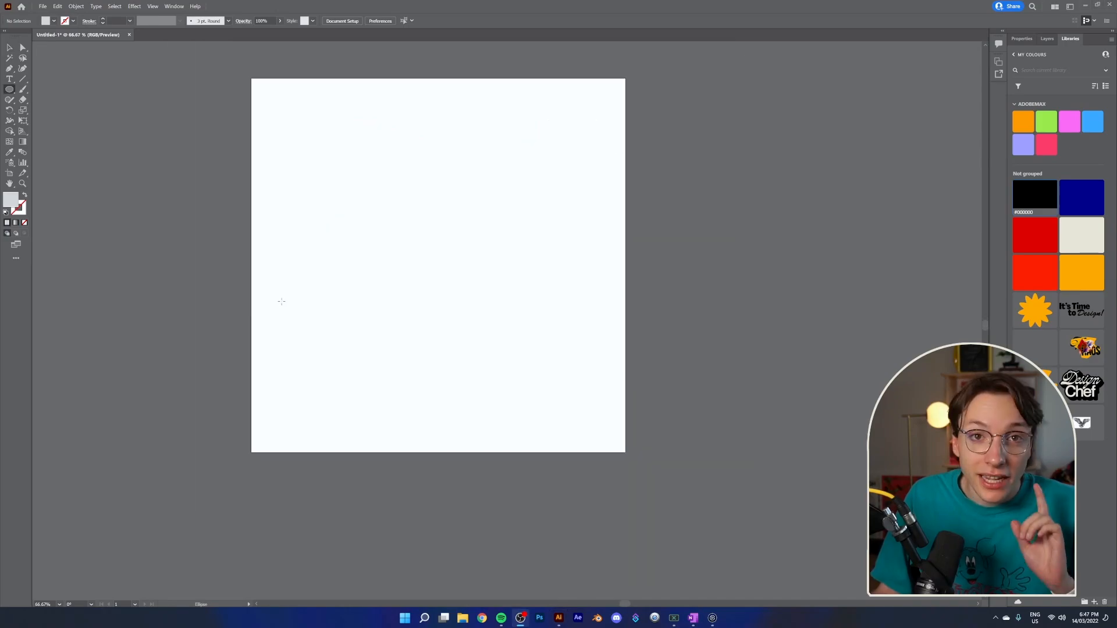
Draw a 90 px yellow-orange circle near the empty artboard's upper-left corner and move it about 6 px right and 26 px down.
scroll(291, 119, "up", 1)
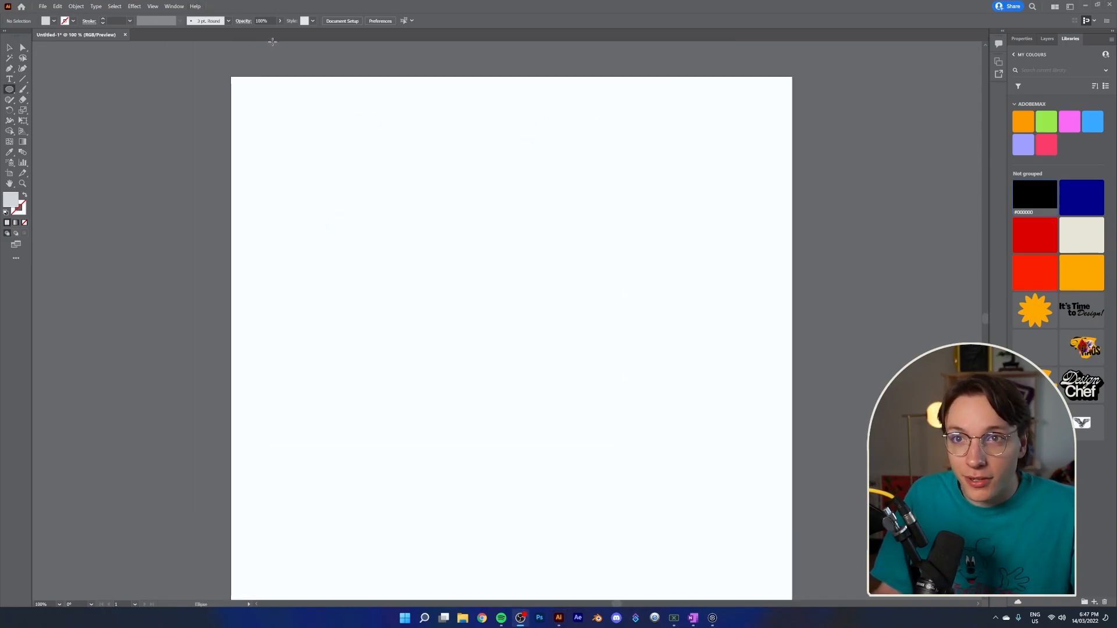
left_click_drag(270, 107, 320, 158)
left_click(1094, 274)
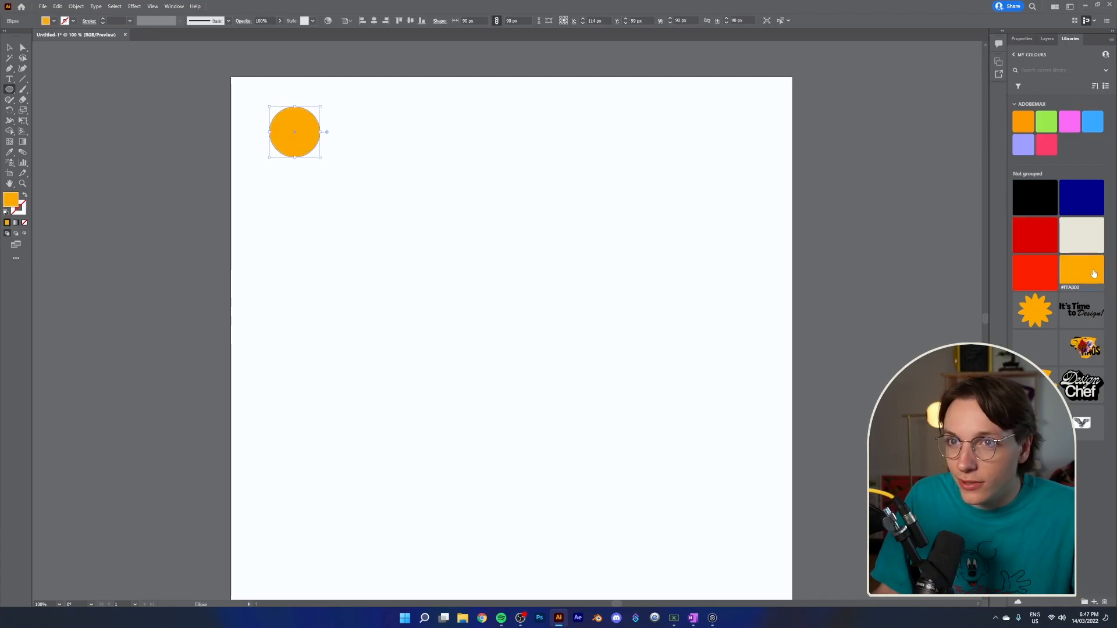
left_click(9, 47)
left_click(391, 142)
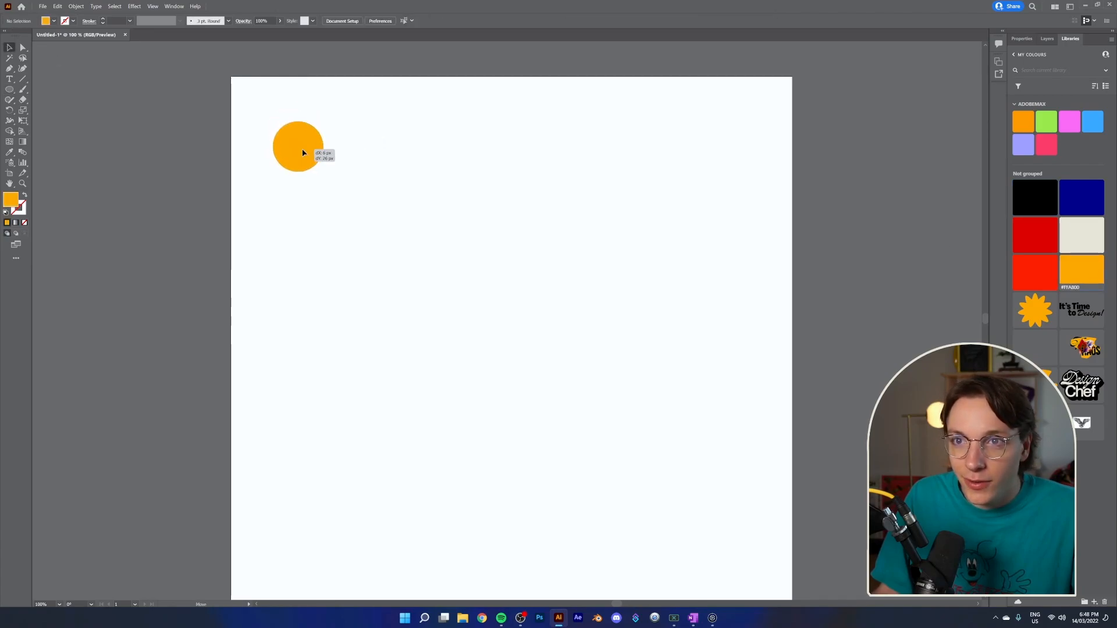
left_click_drag(302, 153, 302, 153)
left_click(423, 175)
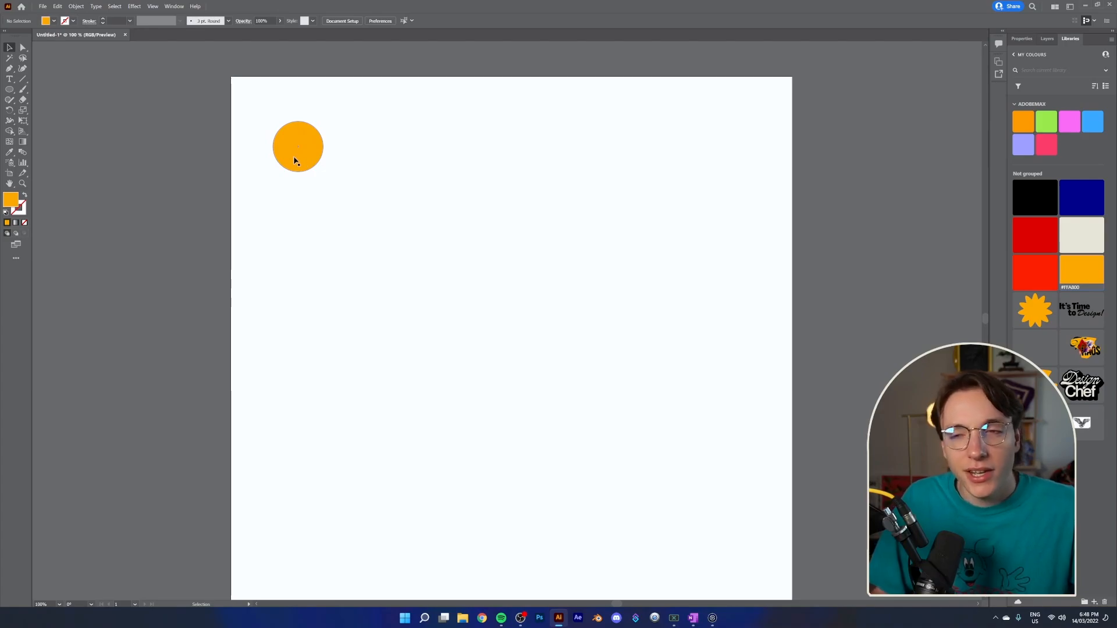
Duplicate the circle to its right and repeat the copy three times to form a row of five circles spaced 103 px apart.
left_click_drag(289, 151, 345, 159)
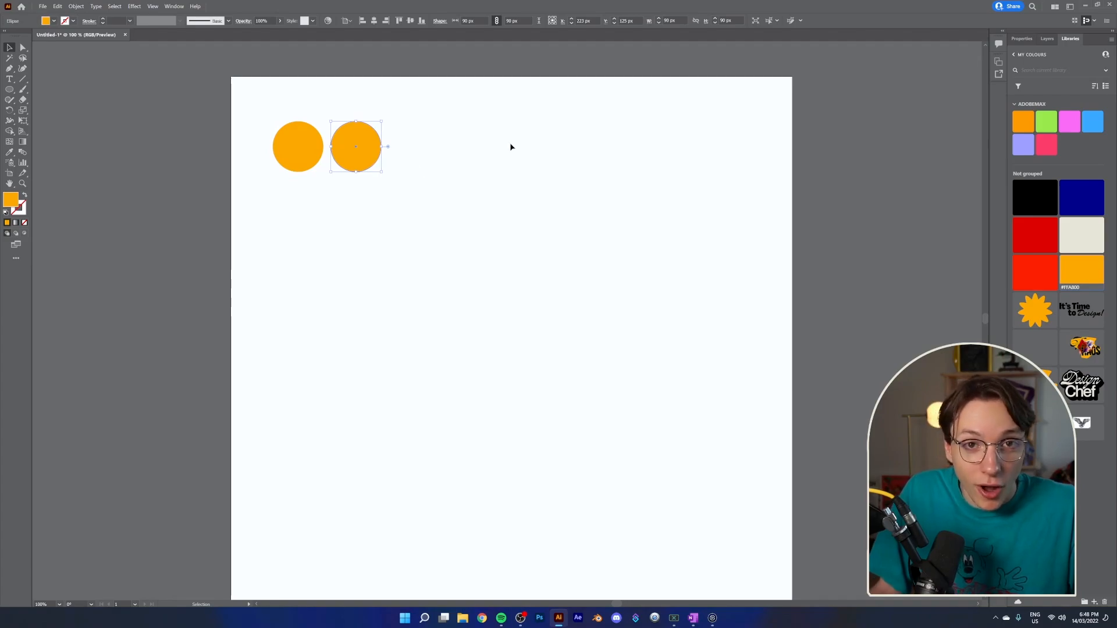
key("ctrl+d")
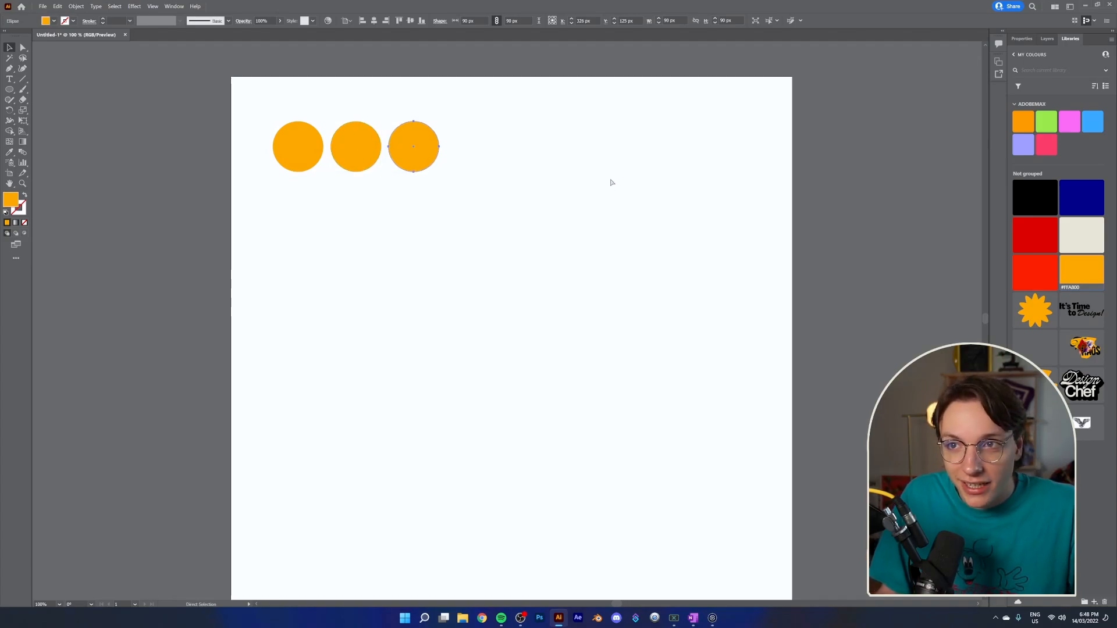
key("ctrl+d")
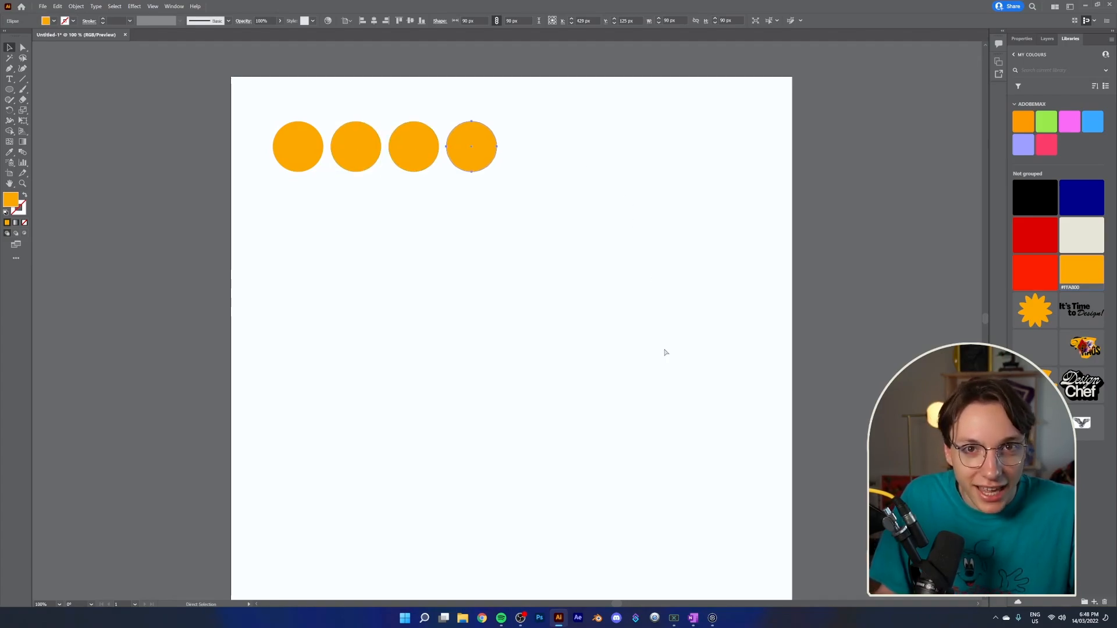
key("ctrl+d")
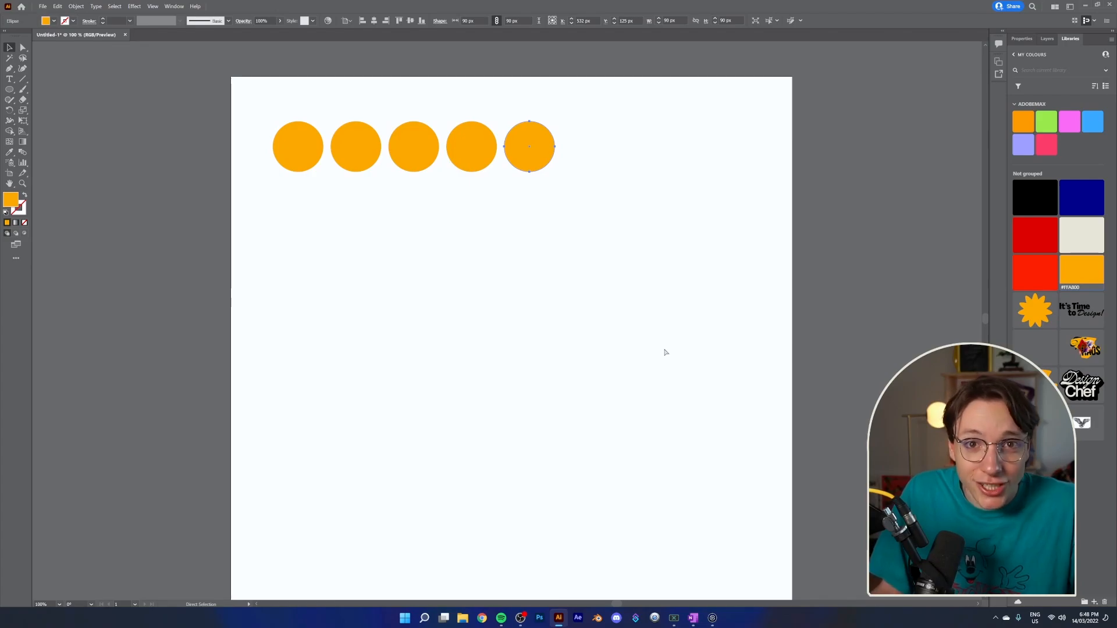
Repeat the circle copy three more times to extend the row to eight circles.
key("ctrl+d")
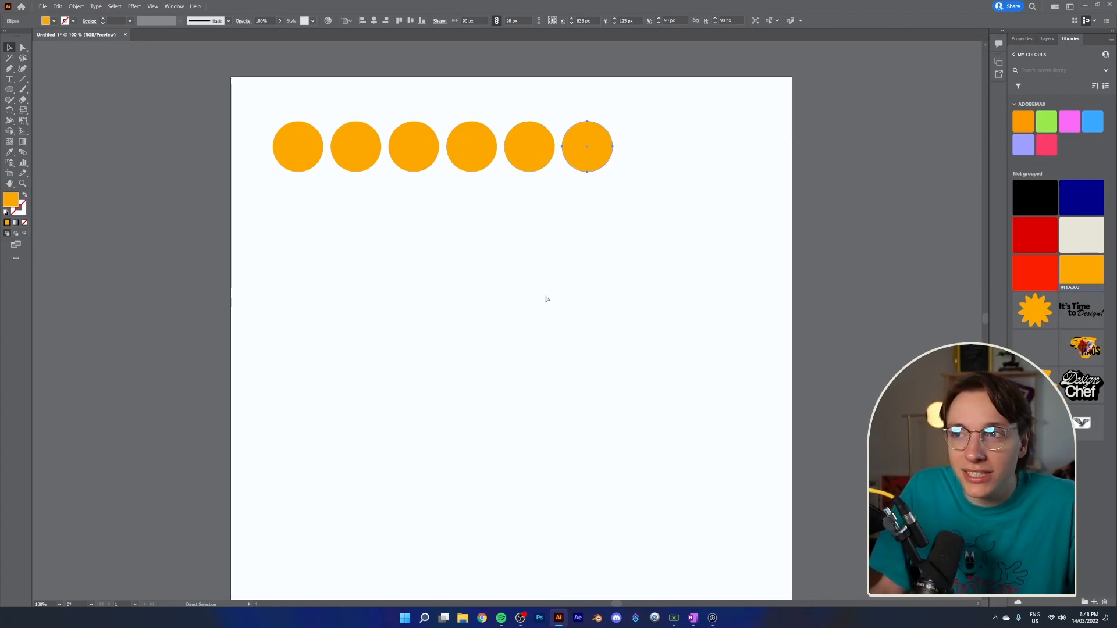
key("ctrl+d")
key("ctrl+d")
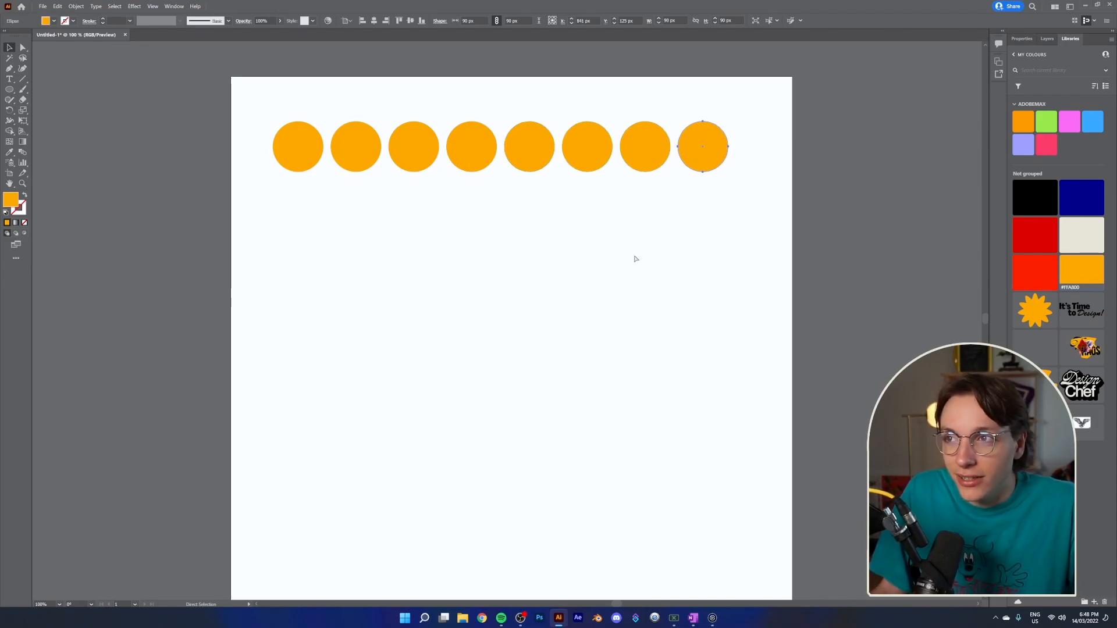
left_click(683, 242)
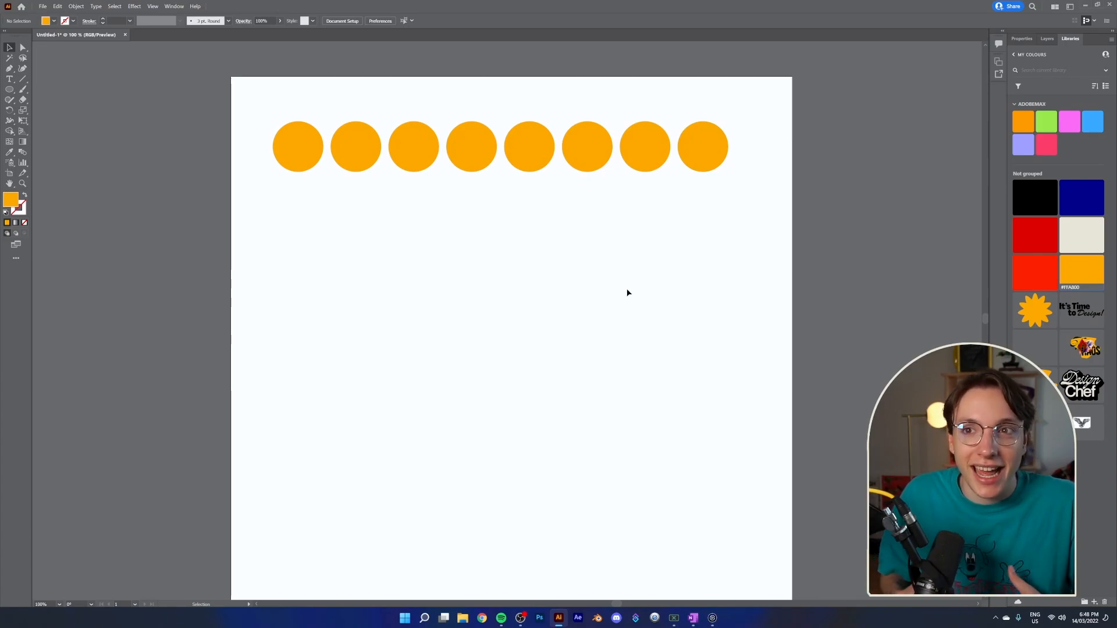
Duplicate the whole row of circles about 104 px downward and repeat the copy to fill an eight-by-eight grid.
key("ctrl+a")
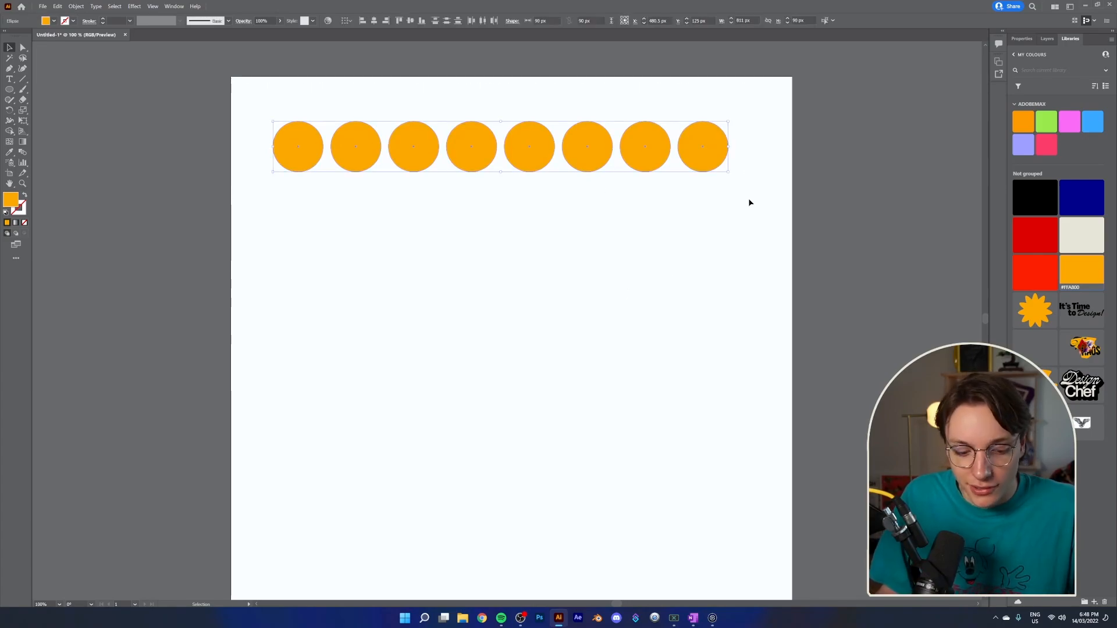
left_click_drag(487, 144, 488, 205)
key("ctrl+d")
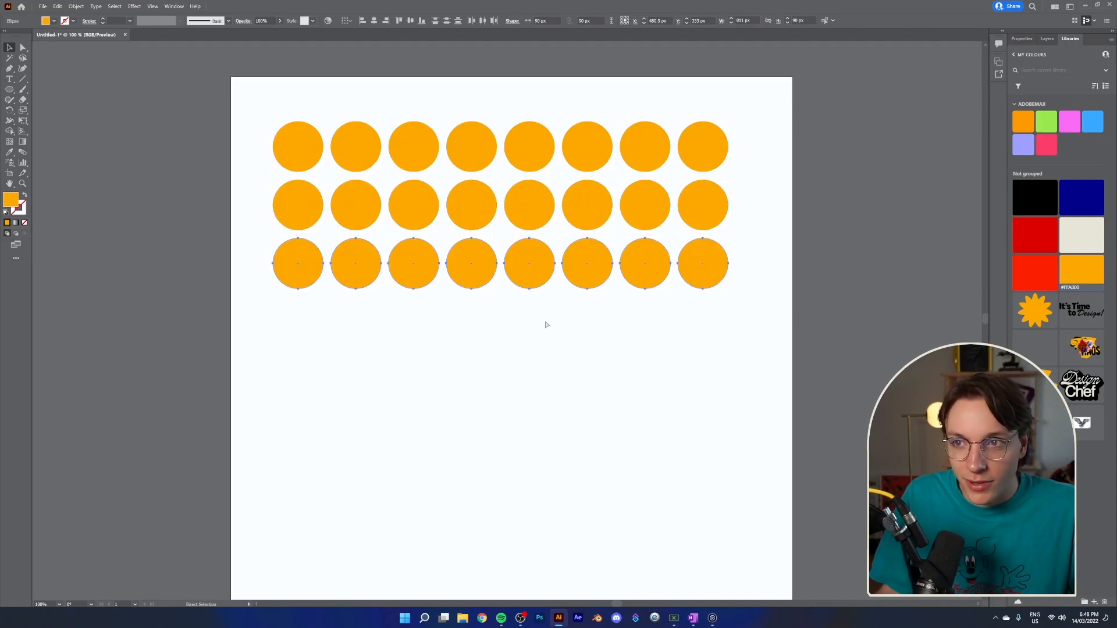
key("ctrl+d")
key("ctrl+d")
key("ctrl+d")
key("ctrl+d")
key("ctrl+d")
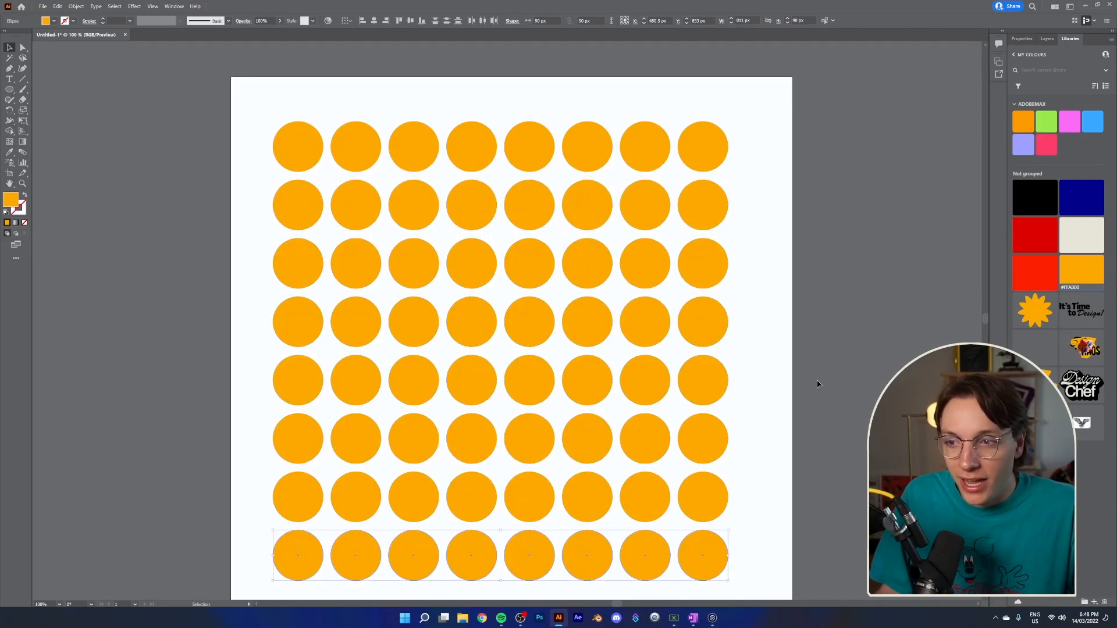
left_click(817, 384)
scroll(793, 419, "down", 1)
scroll(732, 573, "up", 1)
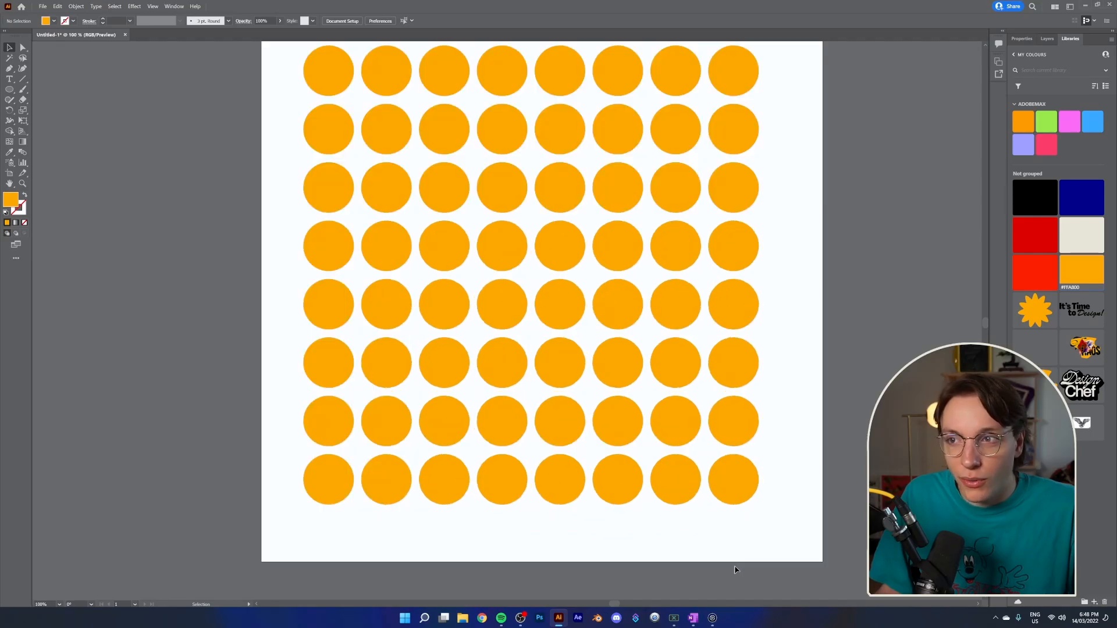
scroll(735, 572, "down", 1)
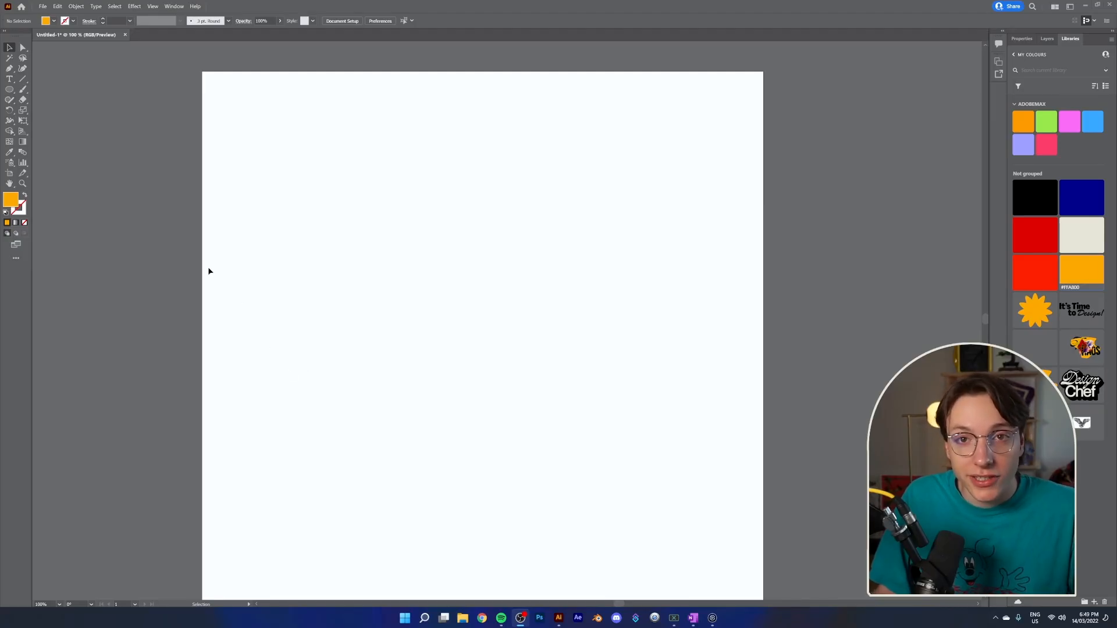
Draw a yellow-orange circle about 493 px wide near the middle of the empty artboard.
left_click(10, 89)
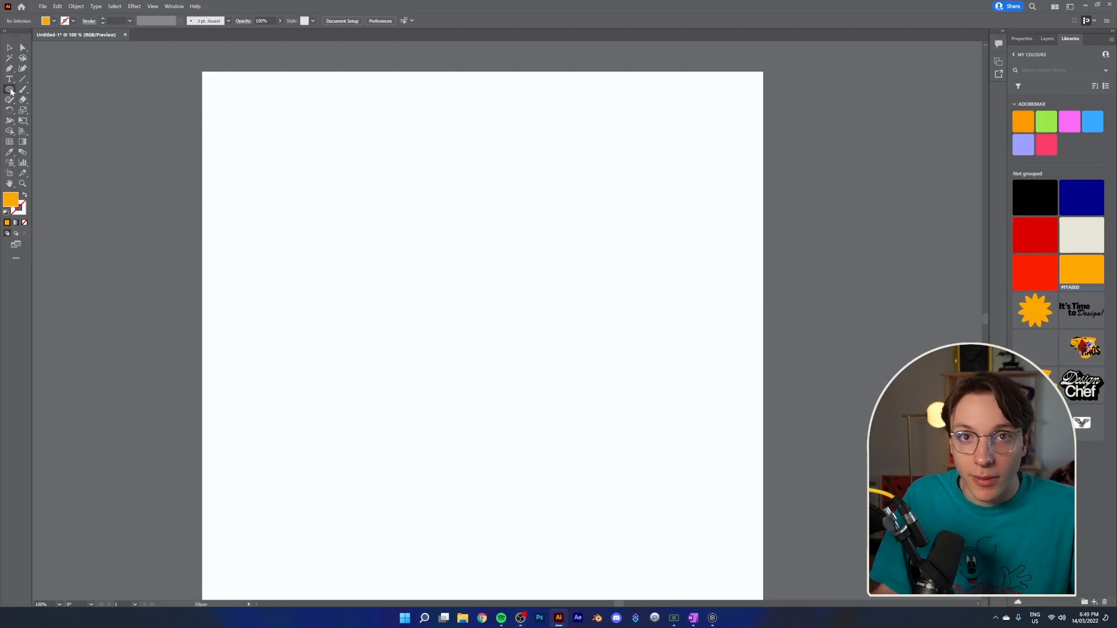
scroll(652, 379, "down", 1)
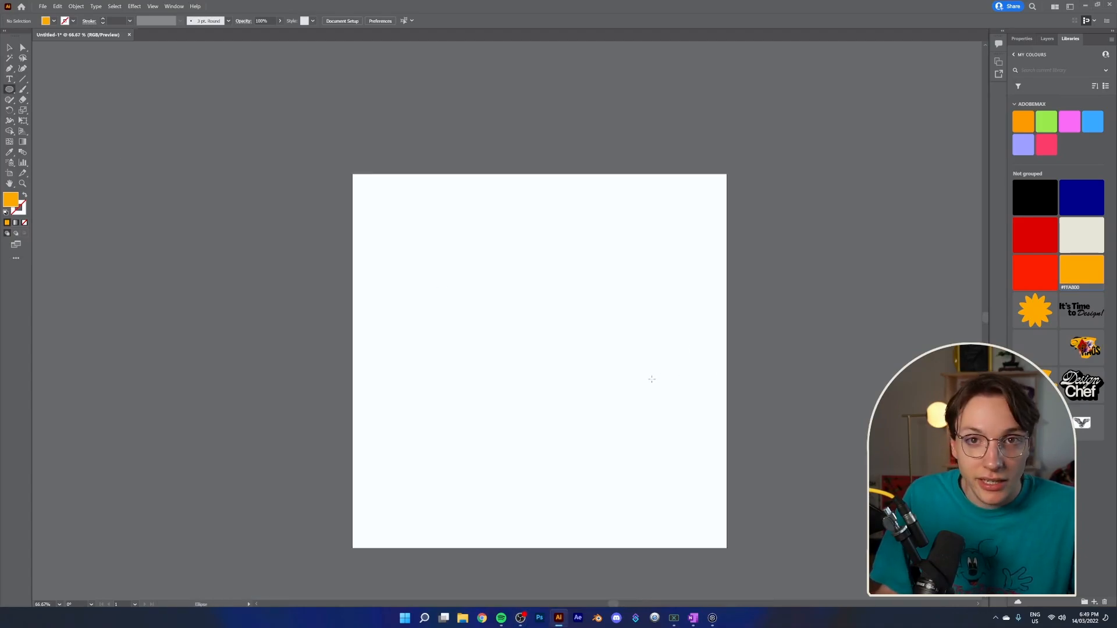
scroll(513, 300, "up", 1)
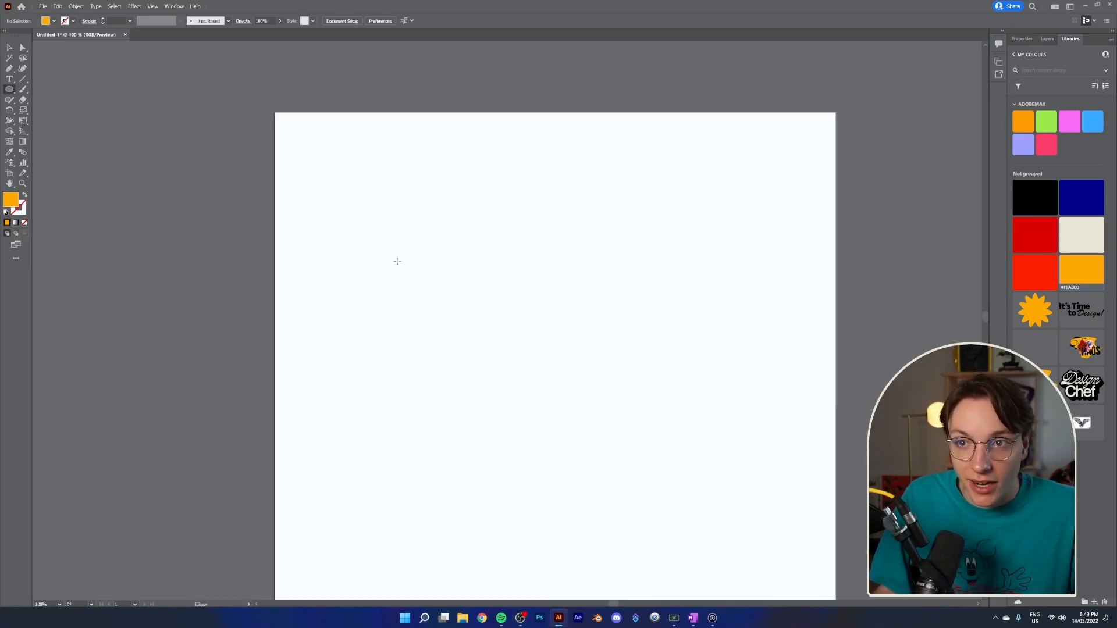
left_click_drag(374, 216, 652, 493)
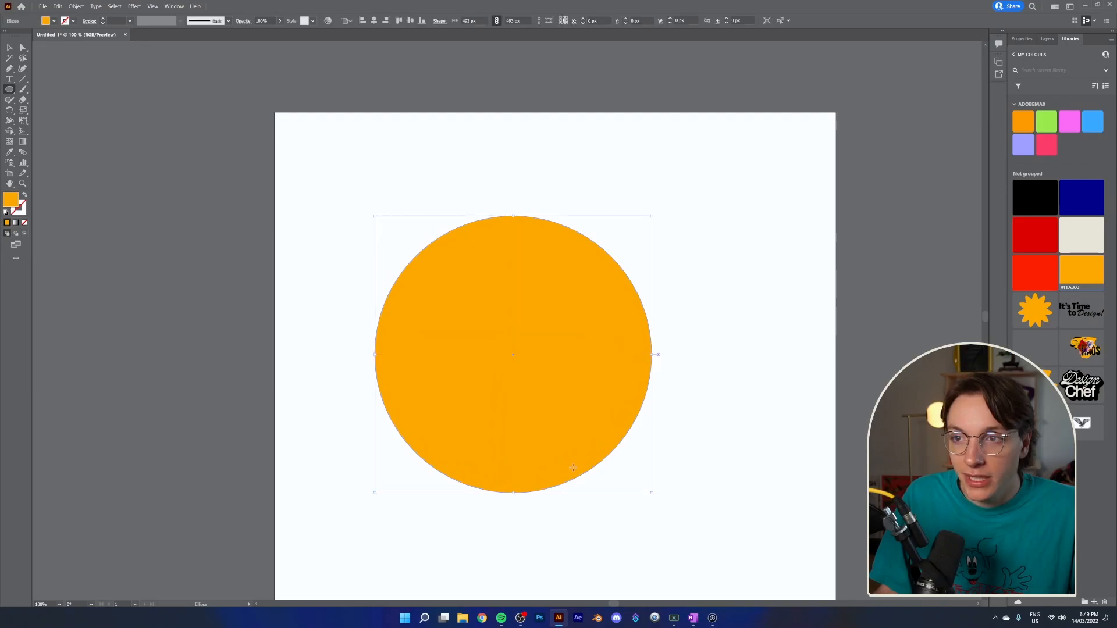
Duplicate the orange circle, recolour the copy cream from the library, and place it overlapping the original's lower-right part.
left_click(9, 49)
left_click_drag(544, 367, 702, 445)
left_click(1081, 234)
left_click_drag(621, 471, 540, 421)
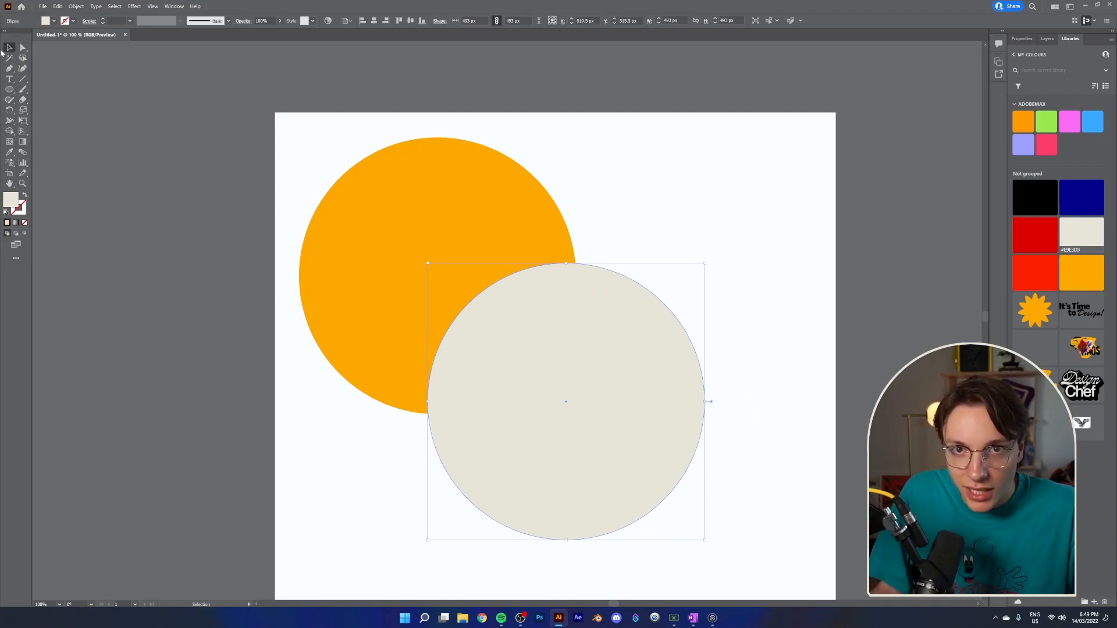
Try the Multiply and Lighten blending modes on the cream circle.
left_click(245, 22)
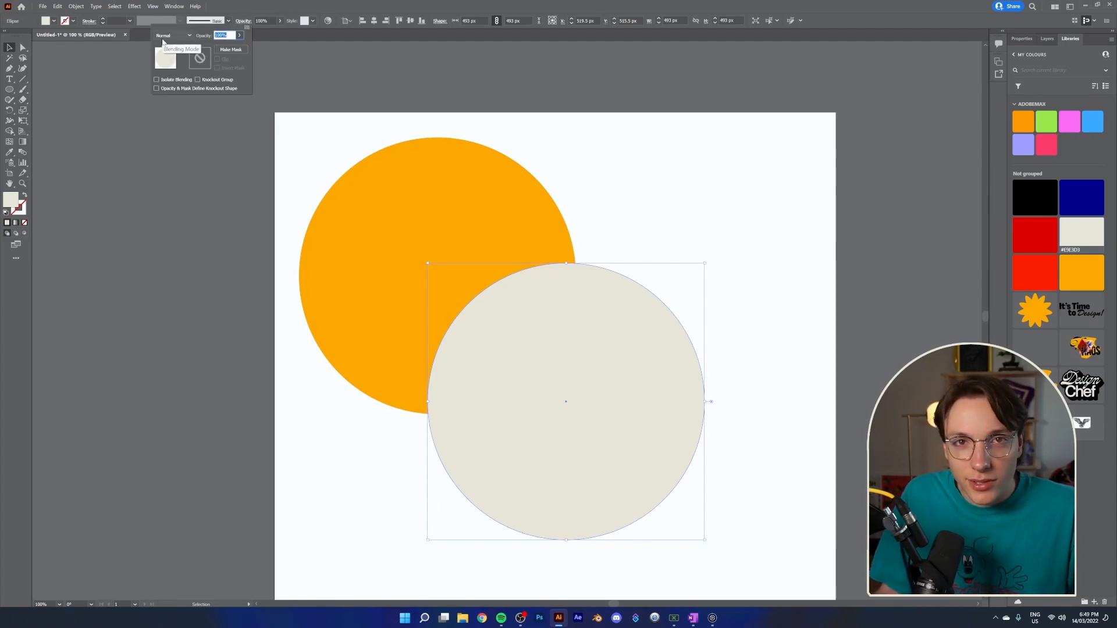
left_click(182, 37)
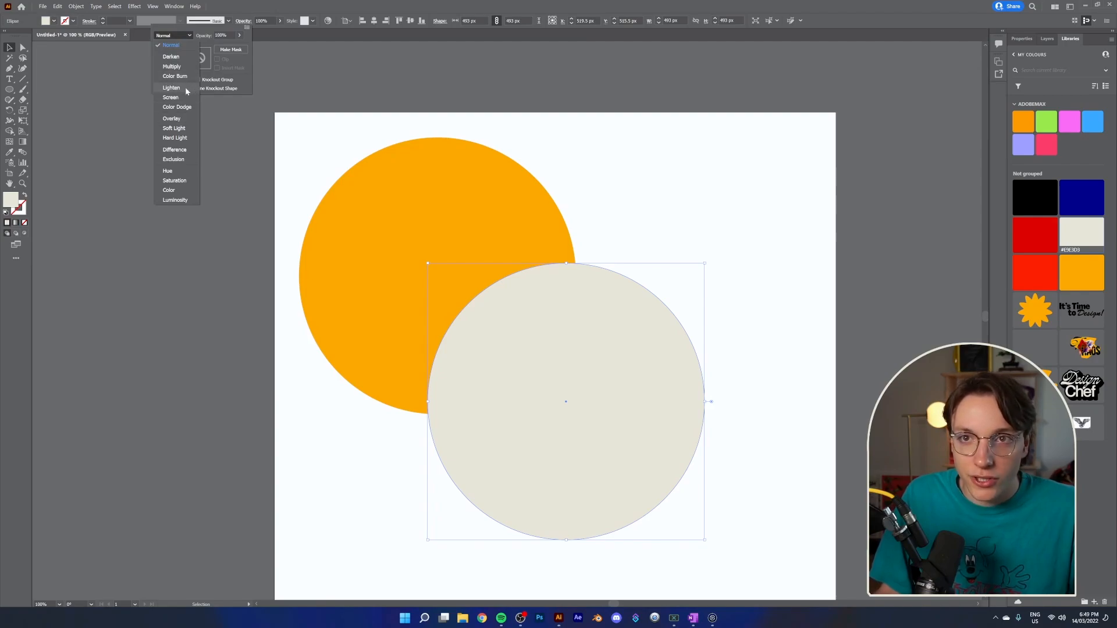
left_click(175, 67)
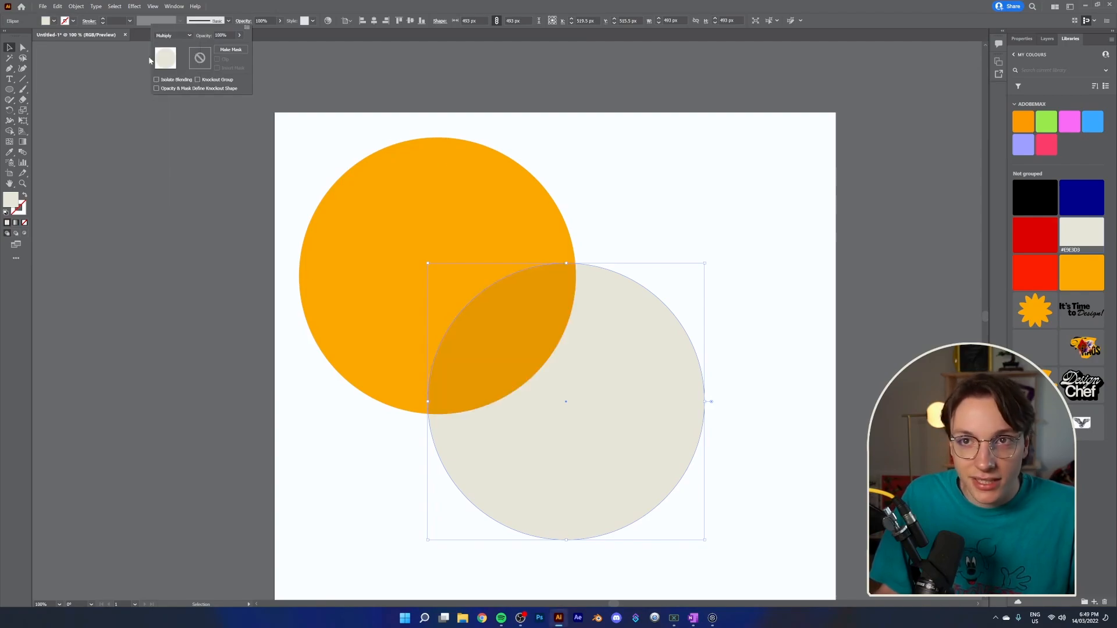
left_click(172, 35)
left_click(180, 88)
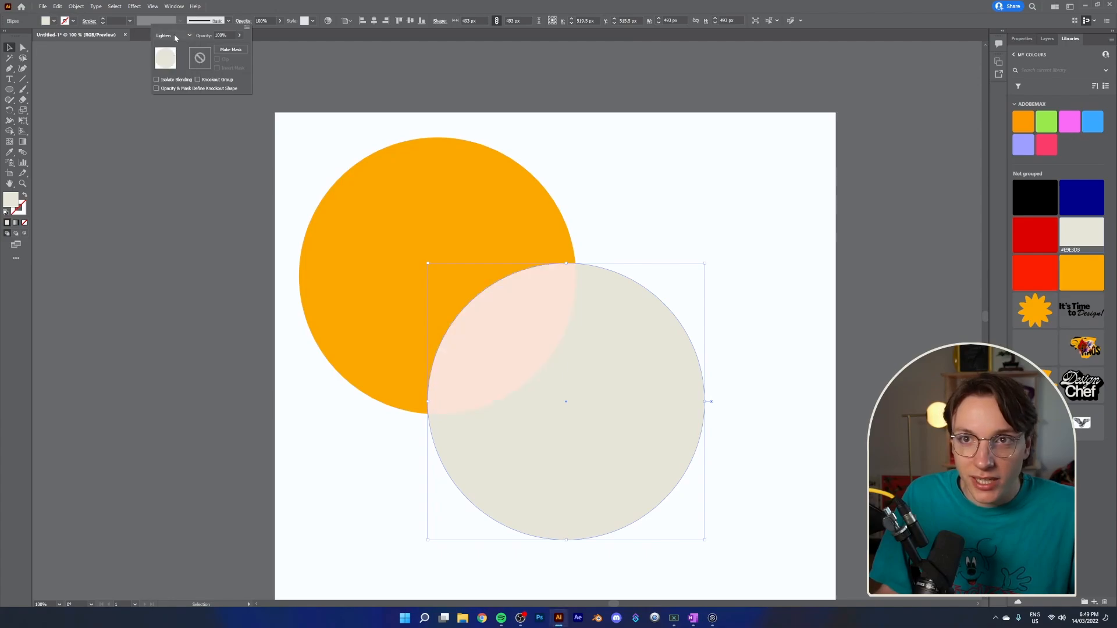
Set the cream circle's blending mode to Soft Light and move it up and left, further over the orange circle.
left_click(173, 36)
left_click(183, 128)
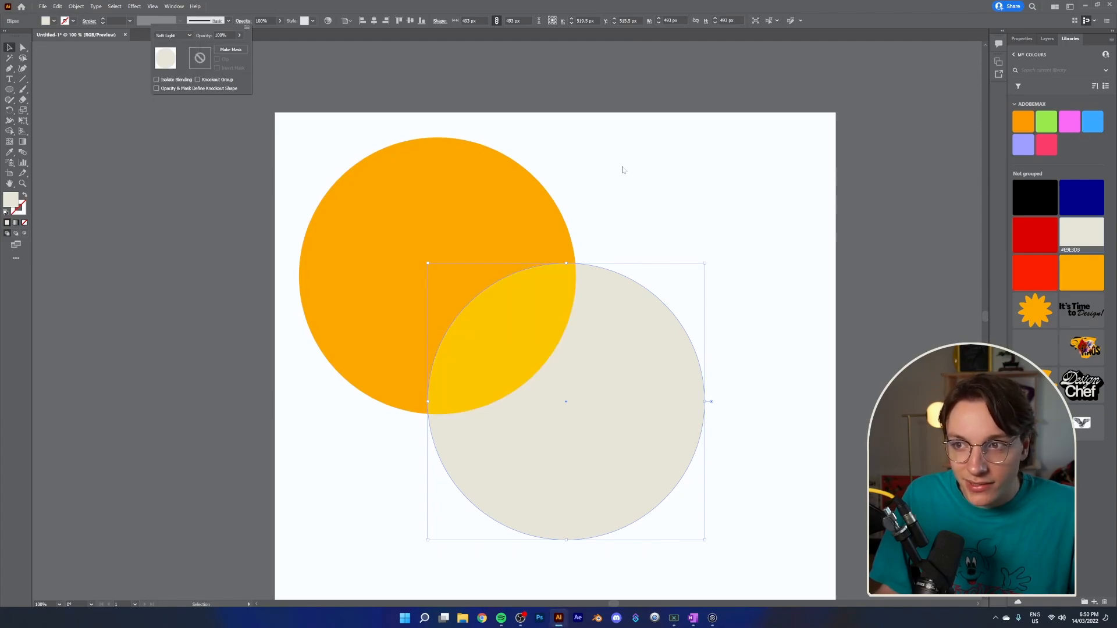
left_click(639, 368)
left_click_drag(639, 368, 578, 302)
left_click(746, 264)
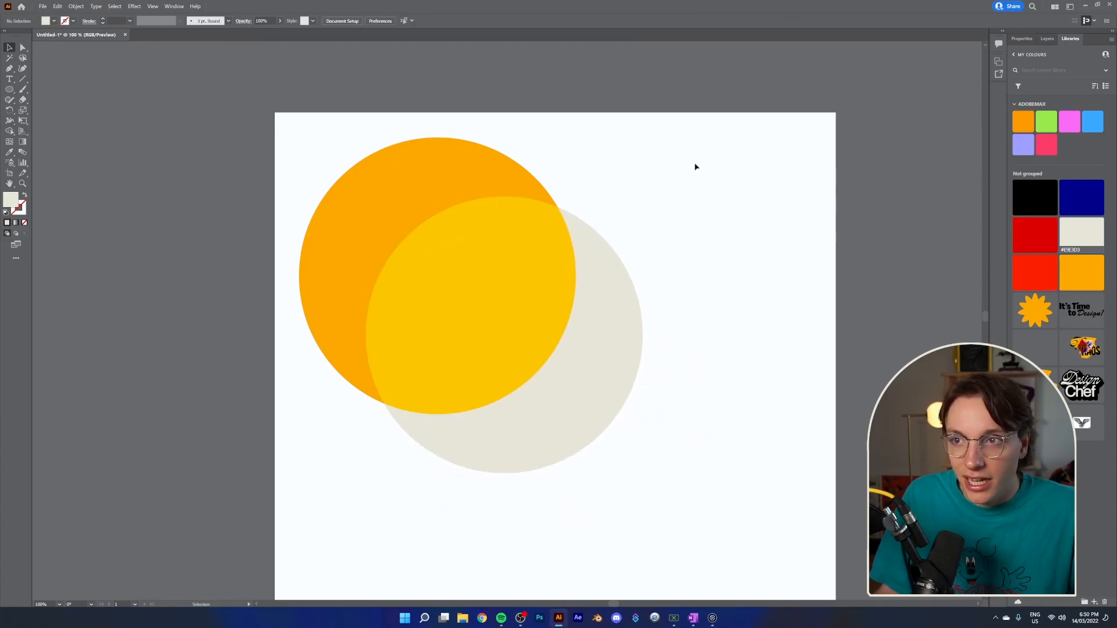
Move both overlapping circles together down and right toward the middle of the artboard.
left_click_drag(696, 167, 526, 380)
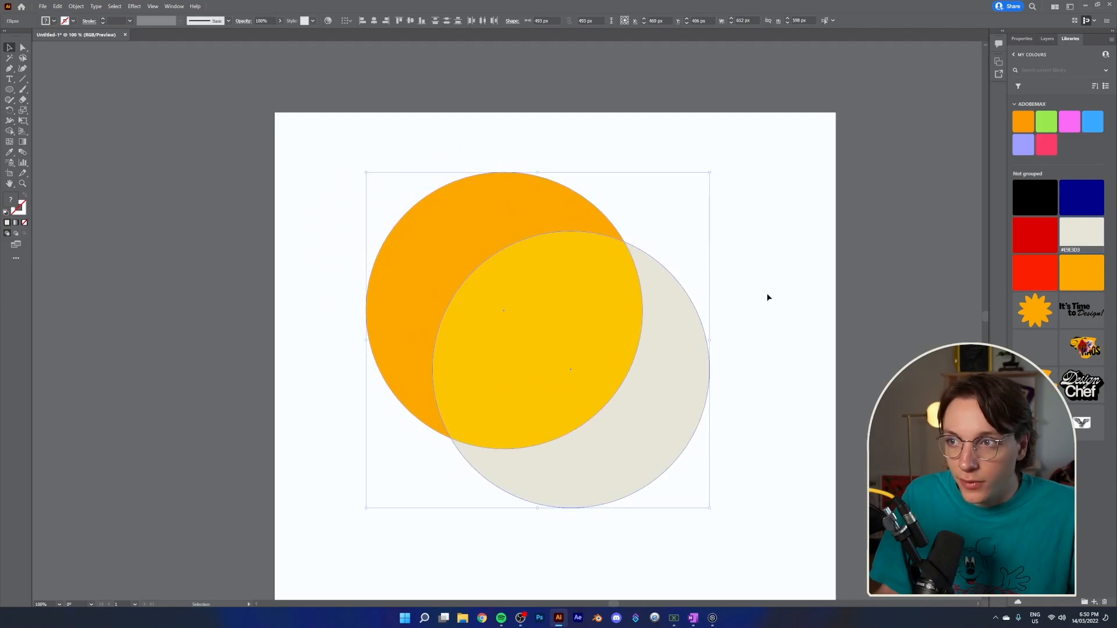
left_click(767, 294)
scroll(767, 294, "down", 2)
scroll(767, 294, "up", 2)
scroll(767, 295, "down", 1)
scroll(778, 428, "up", 1)
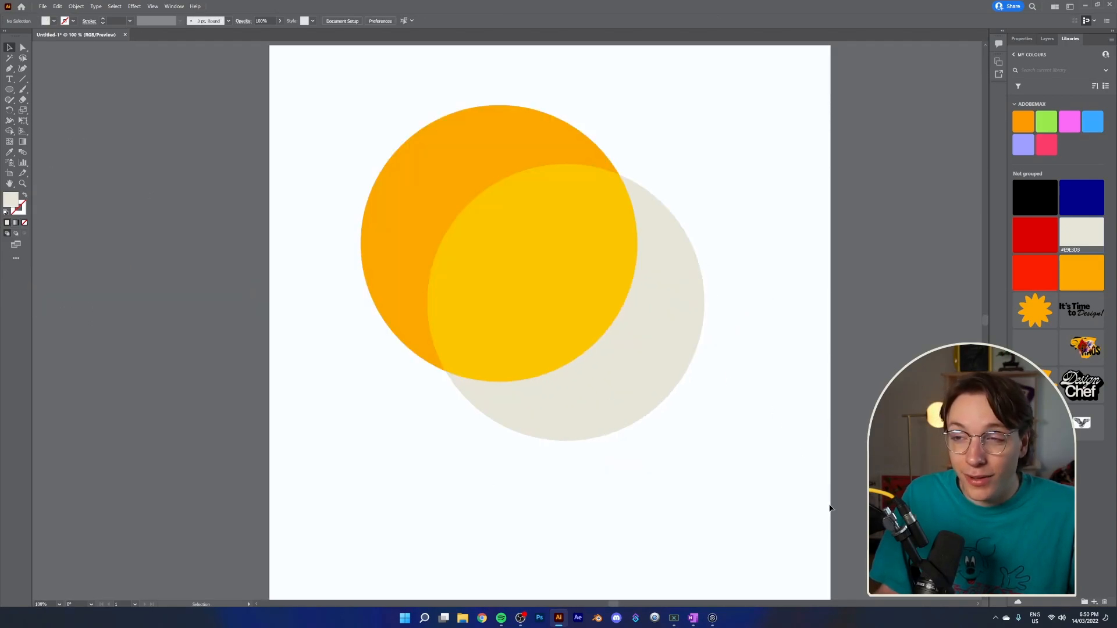
scroll(791, 519, "down", 1)
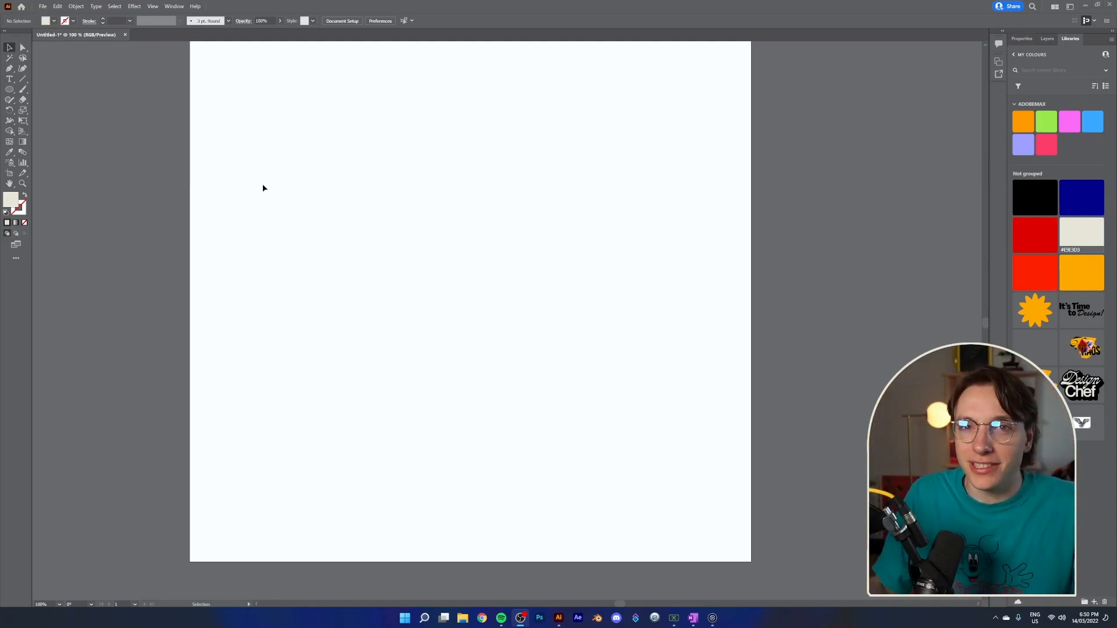
Draw a cream circle about 503 px wide in the middle of the empty artboard with the Ellipse tool.
left_click(9, 89)
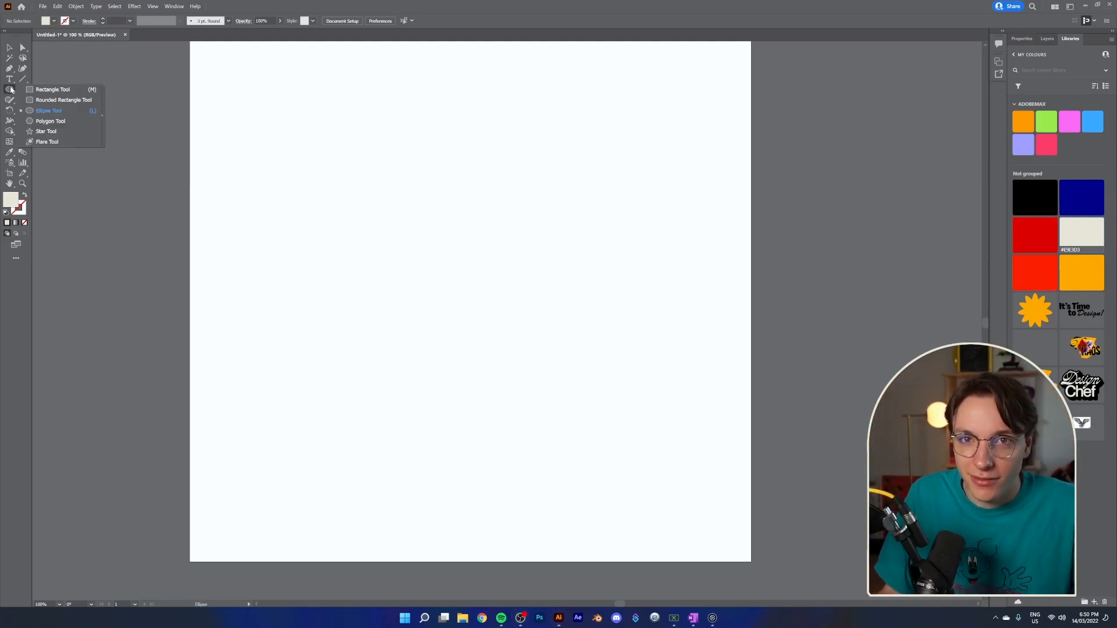
left_click(54, 111)
left_click_drag(338, 179, 622, 461)
Add the text "You would just write on top" along the circle with Type on a Path, starting at its top.
left_click(9, 80)
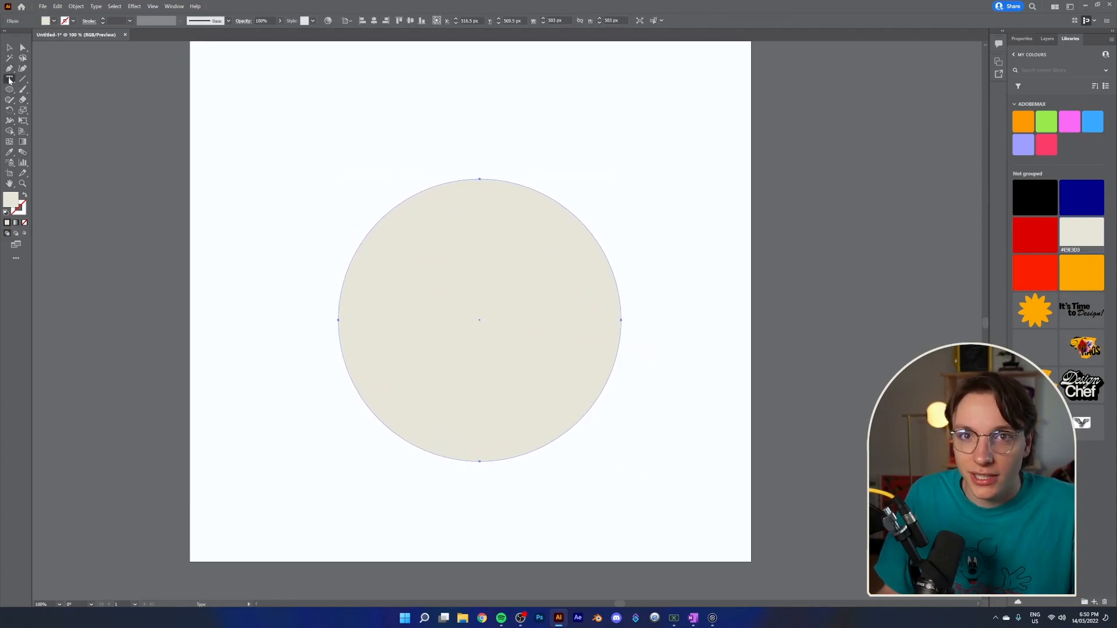
left_click(9, 80)
left_click(58, 99)
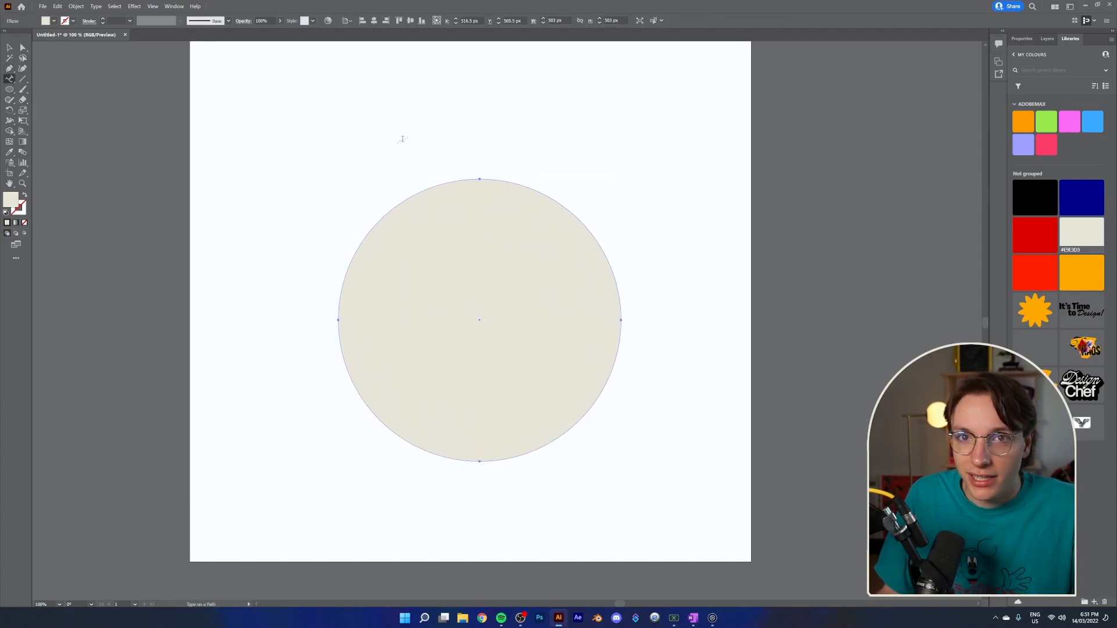
left_click(471, 179)
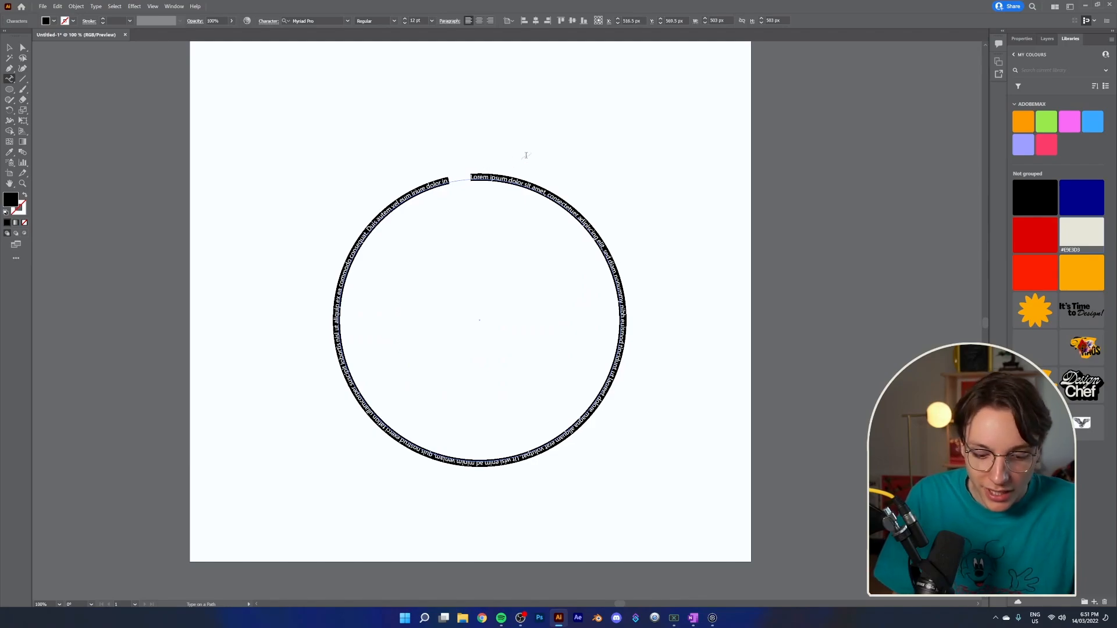
type("You would just w")
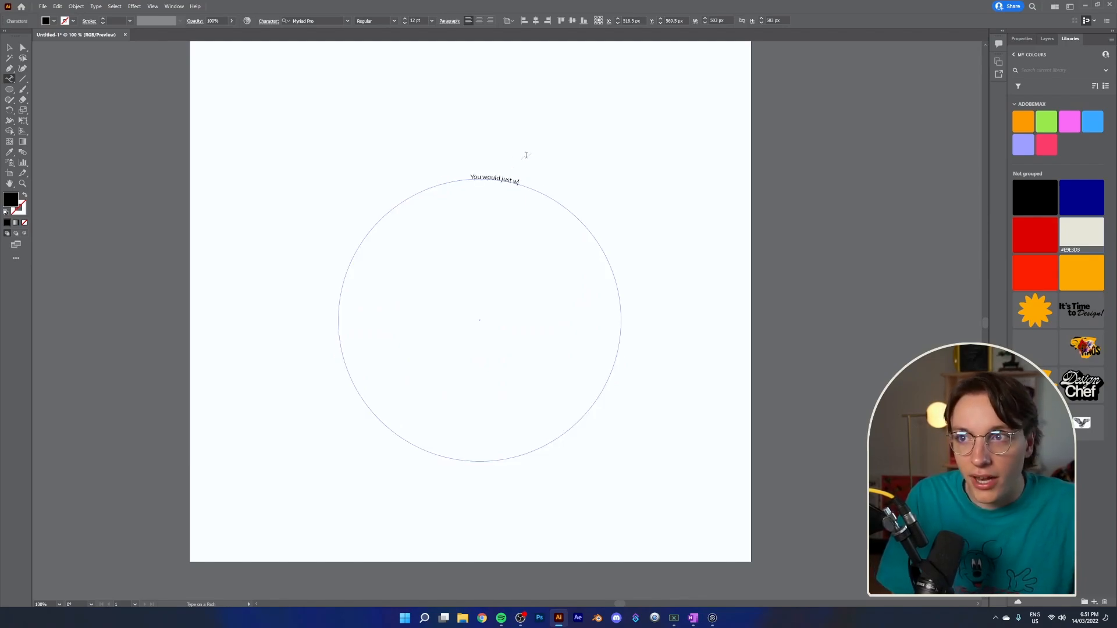
type("rite on top")
Set the font size of the whole path text to 72 pt.
key("ctrl+a")
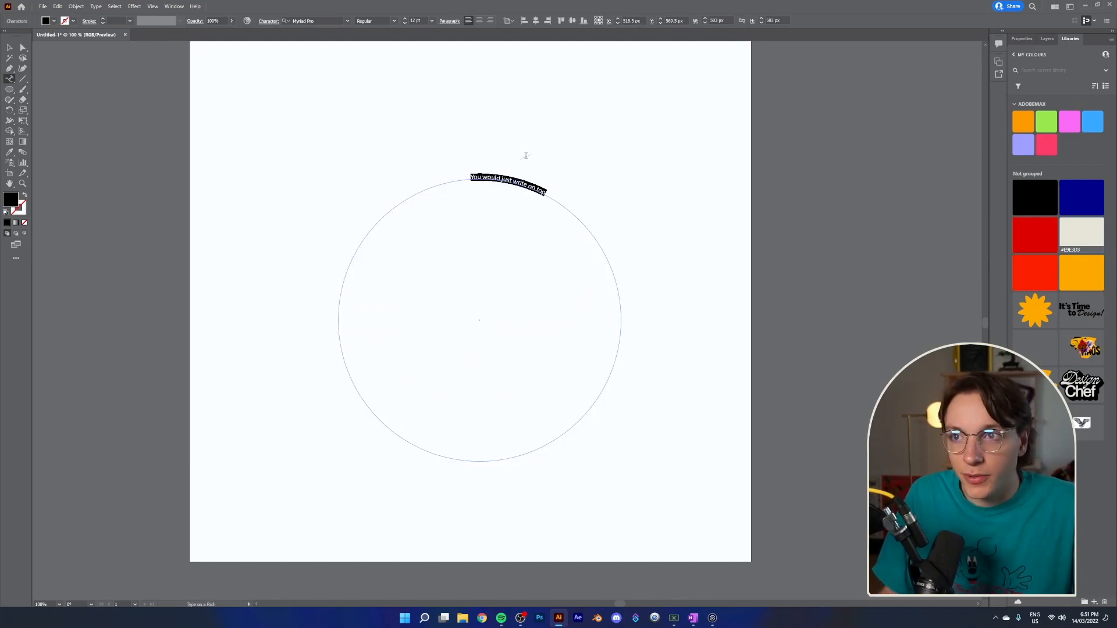
left_click(1019, 42)
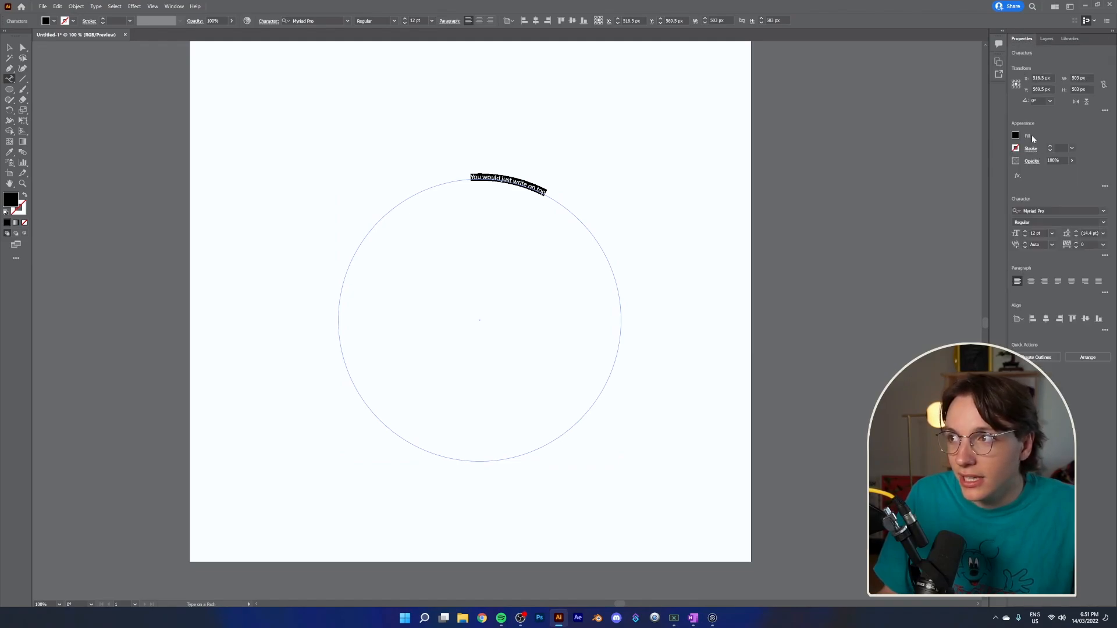
left_click(1052, 233)
left_click(1064, 322)
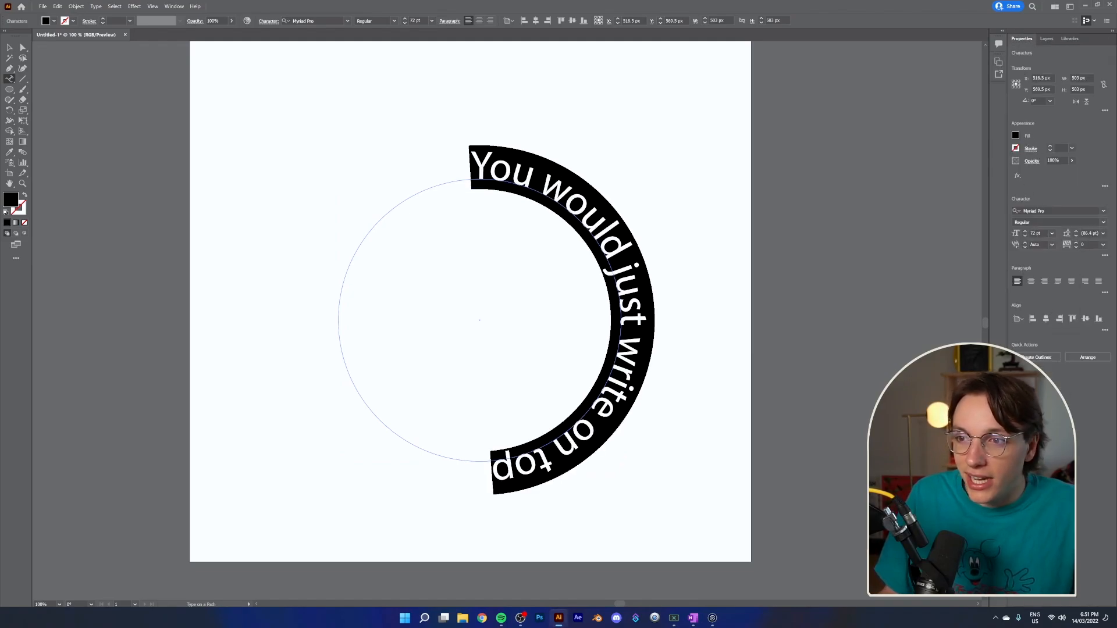
left_click(611, 466)
left_click(636, 318)
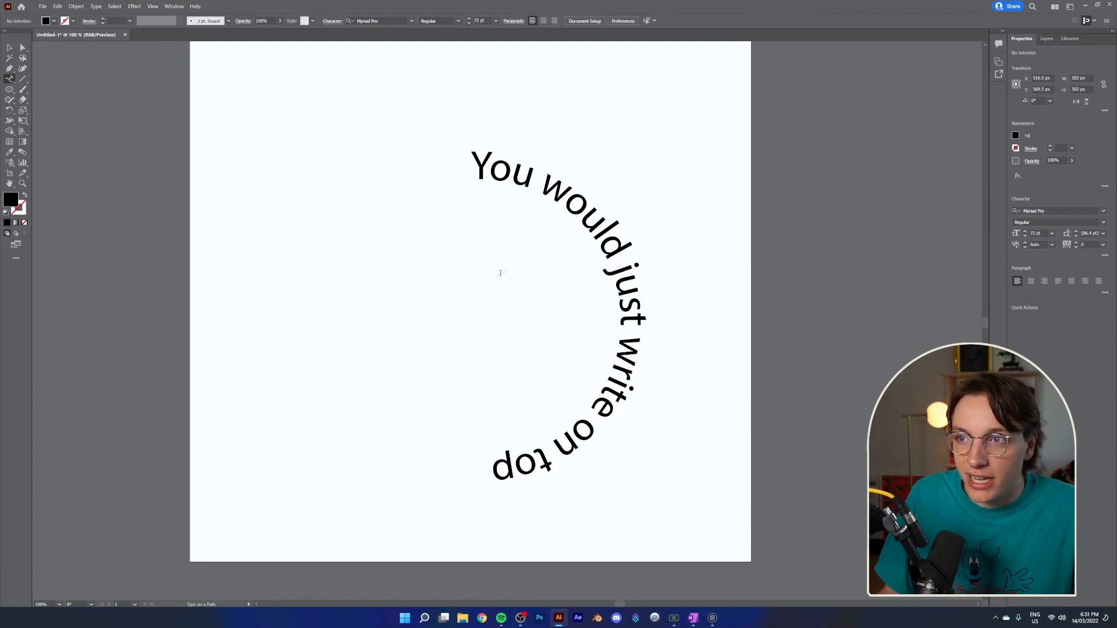
key("v")
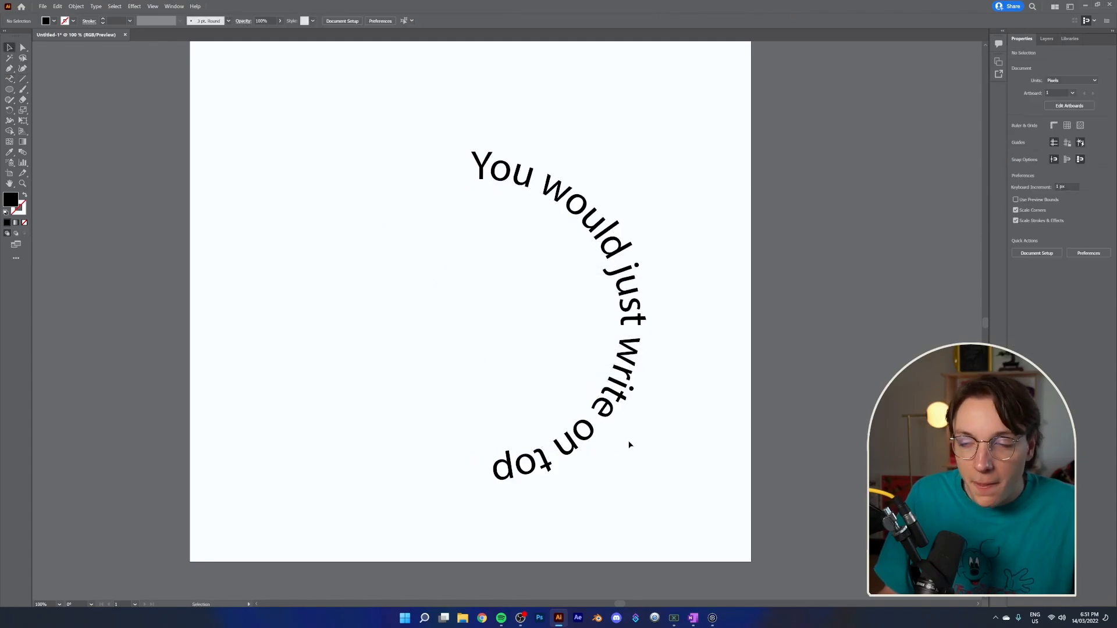
key("a")
key("ctrl+t")
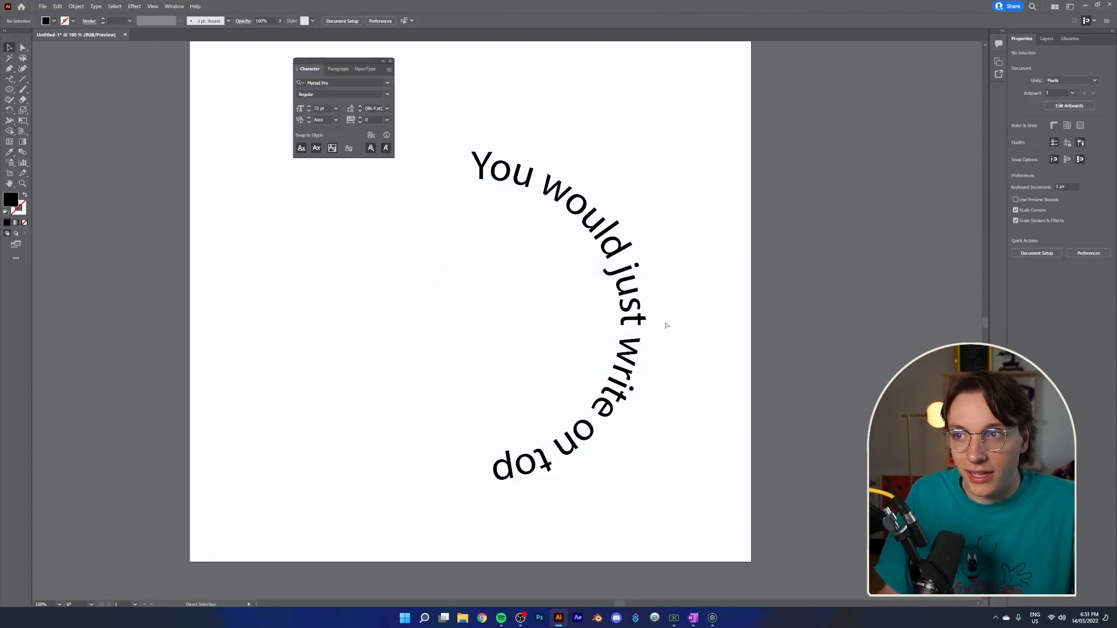
left_click(633, 317)
left_click(391, 61)
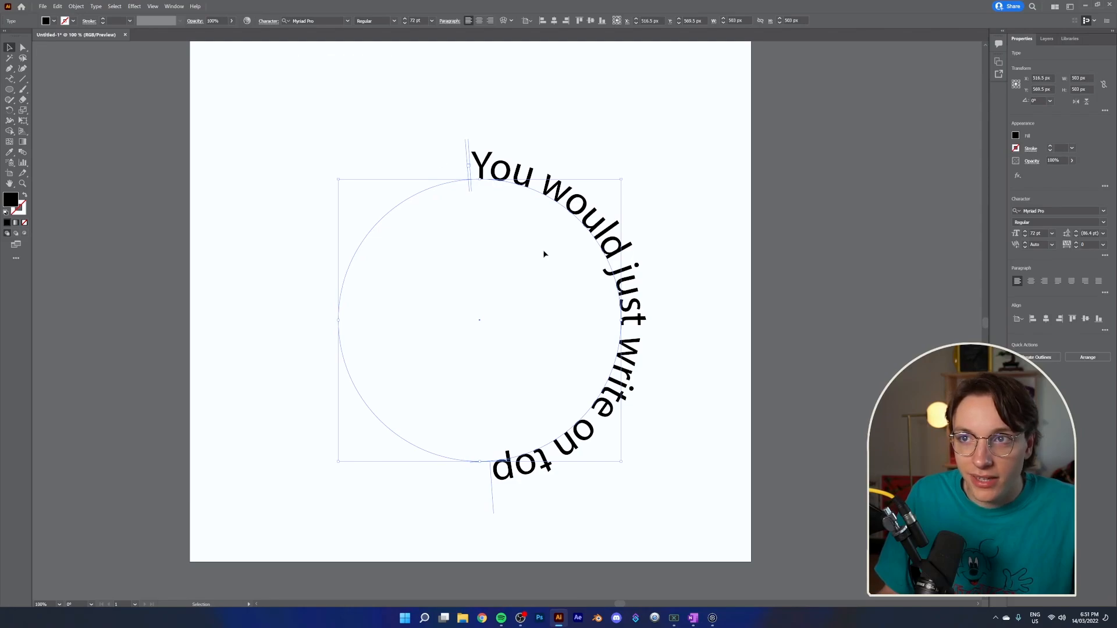
left_click(710, 255)
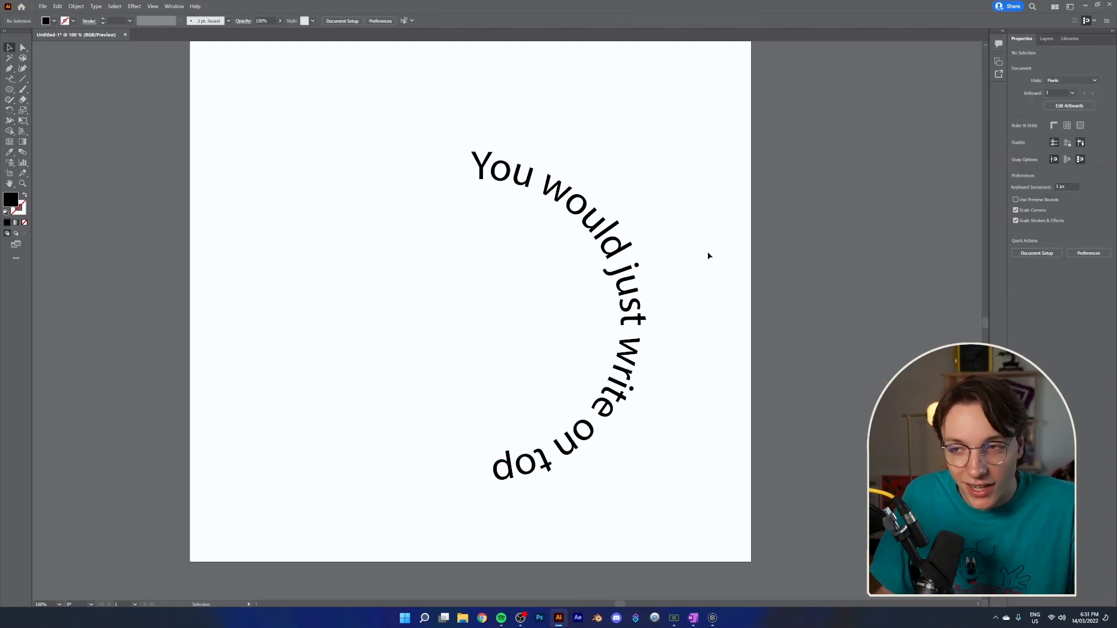
Delete the text on the circular path.
left_click(499, 436)
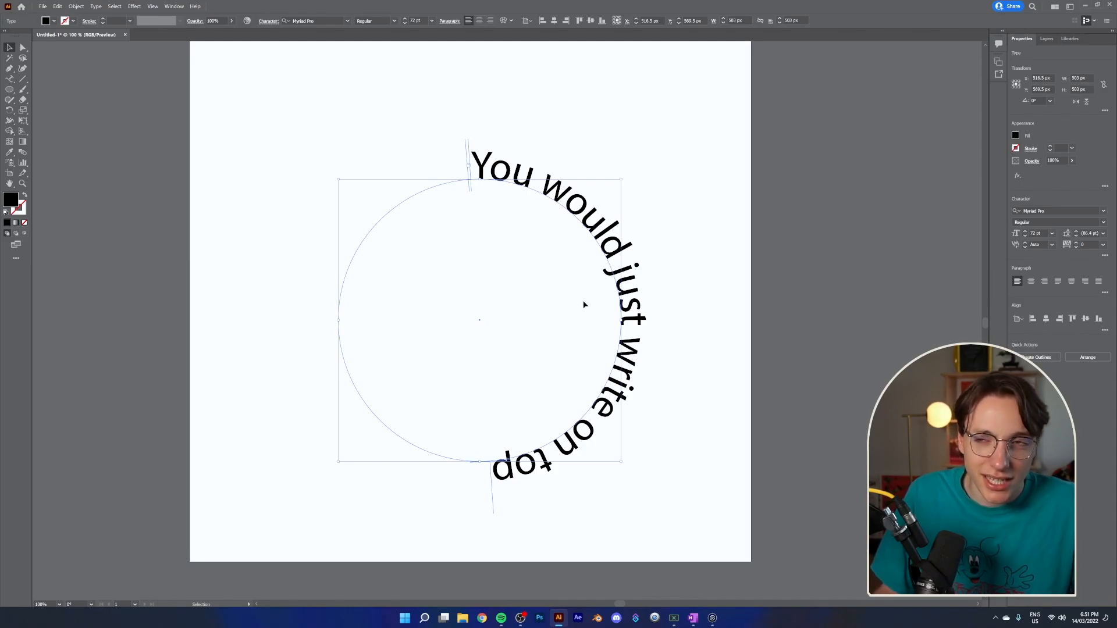
key("Delete")
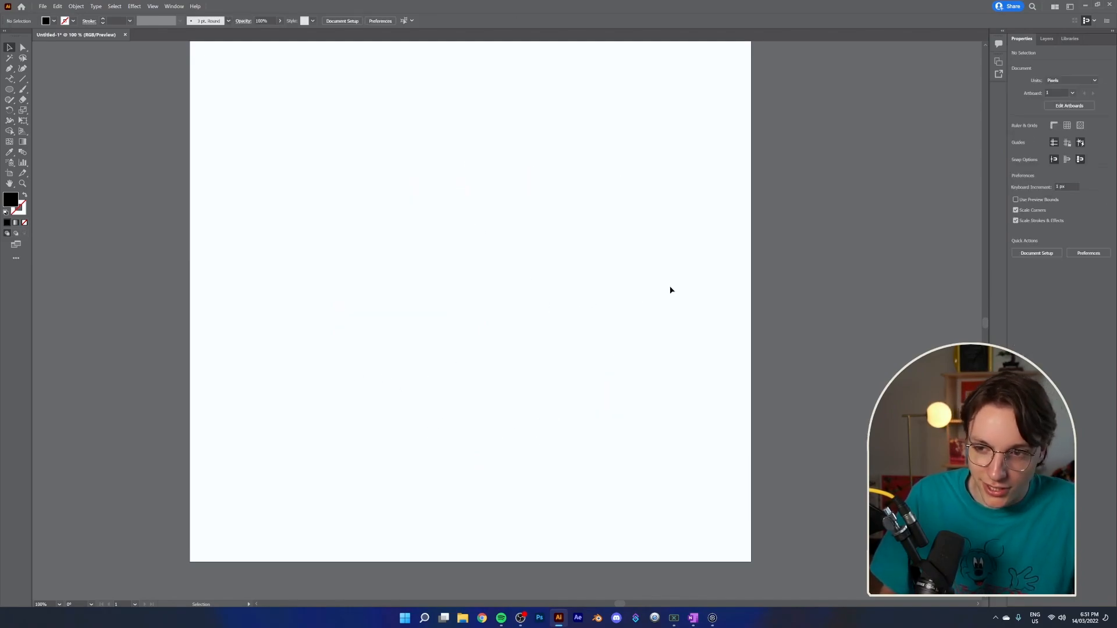
left_click(22, 79)
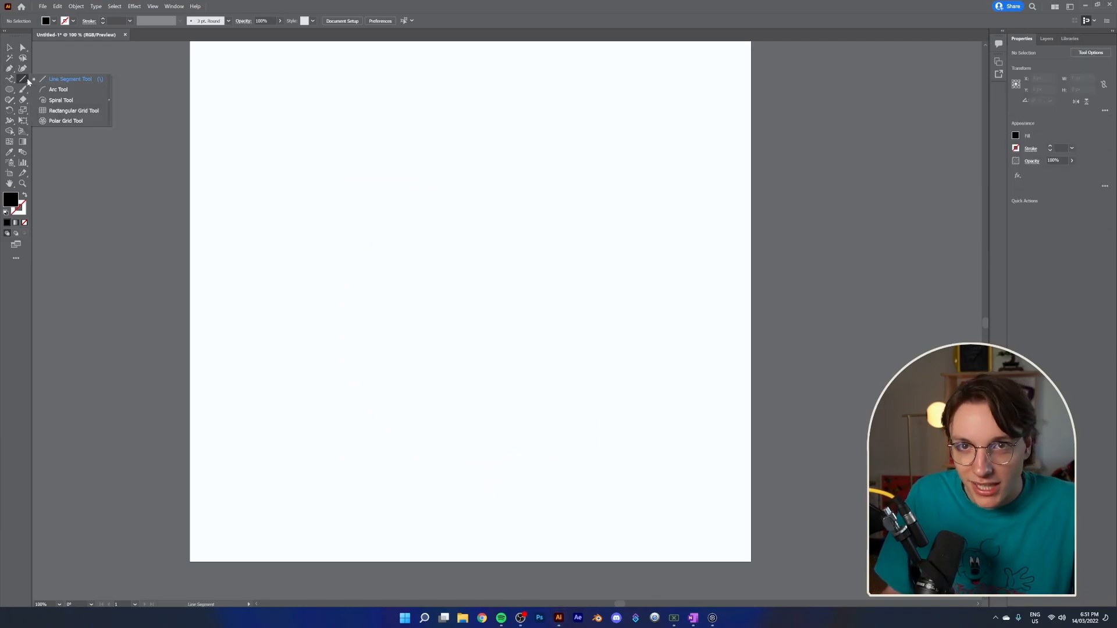
left_click(22, 47)
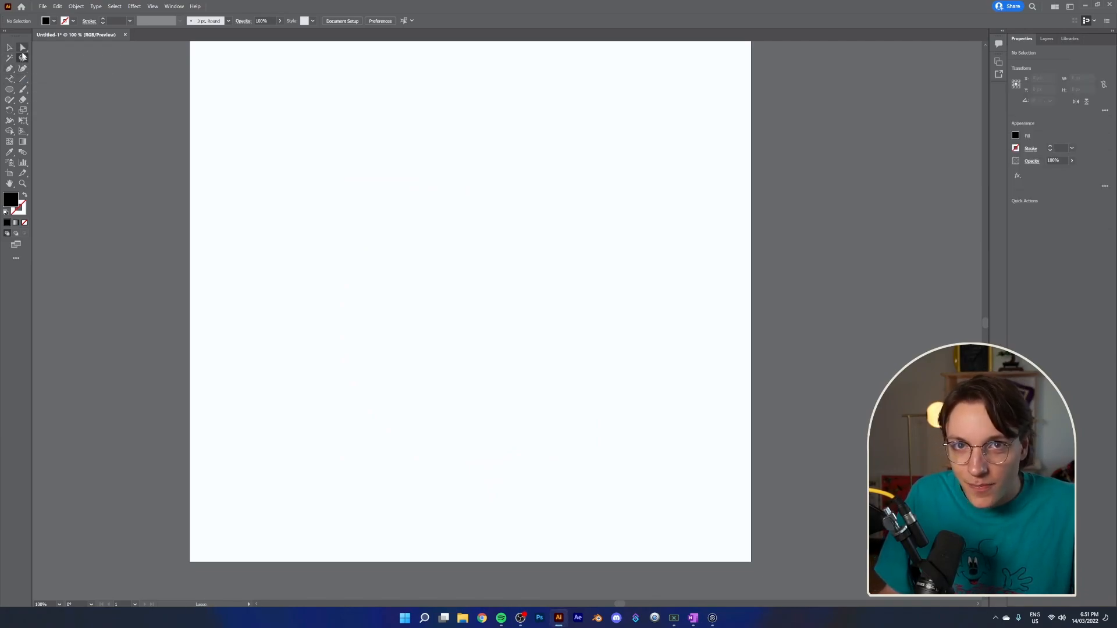
left_click(22, 69)
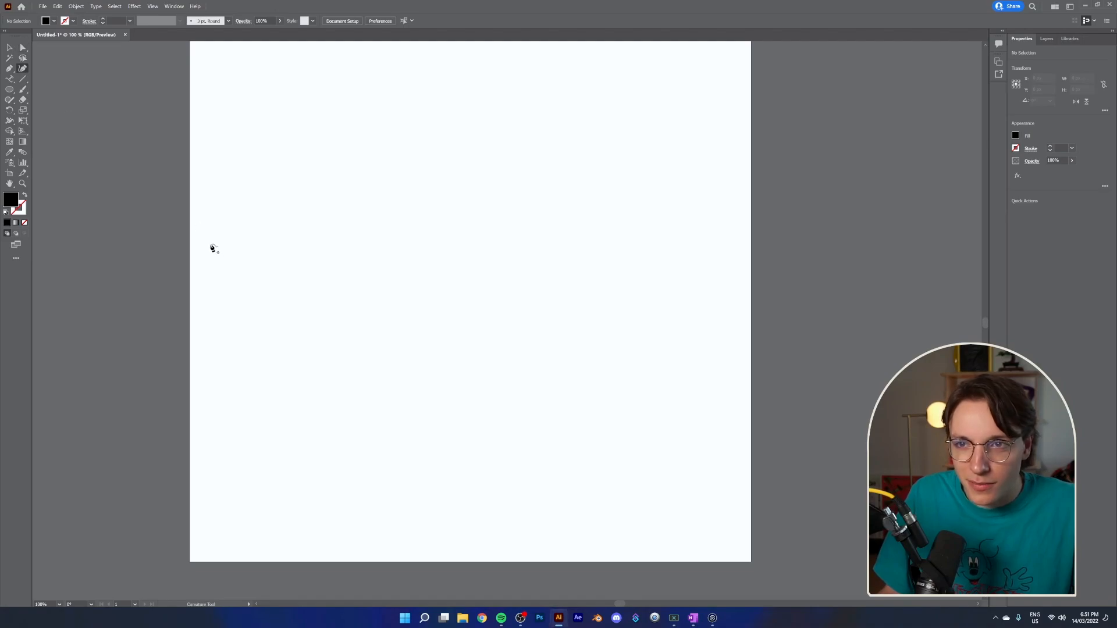
left_click(307, 302)
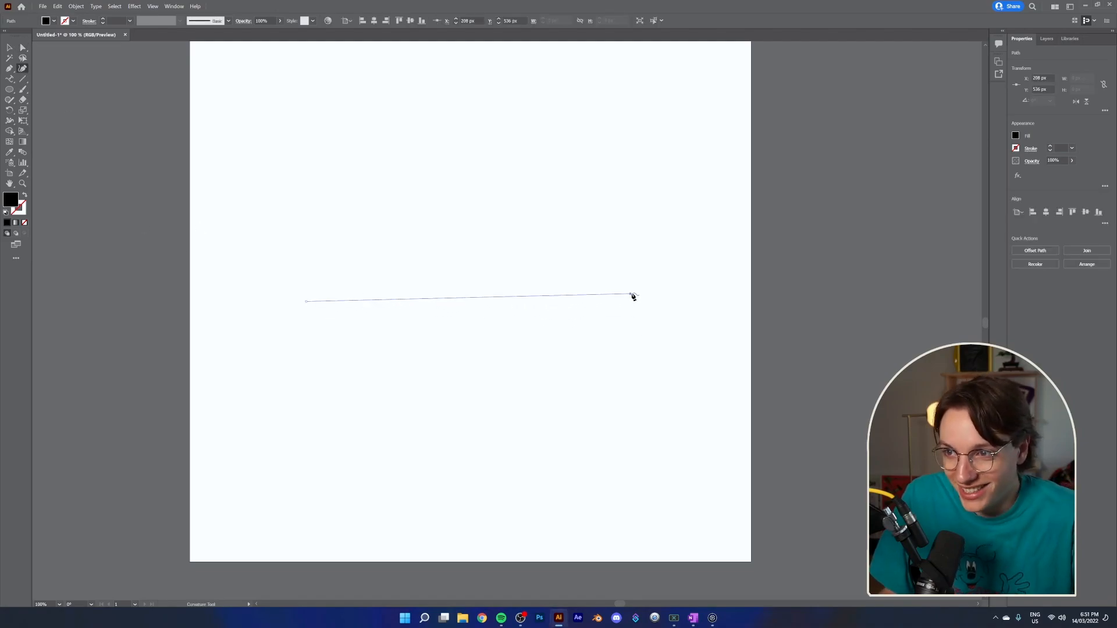
left_click(630, 297)
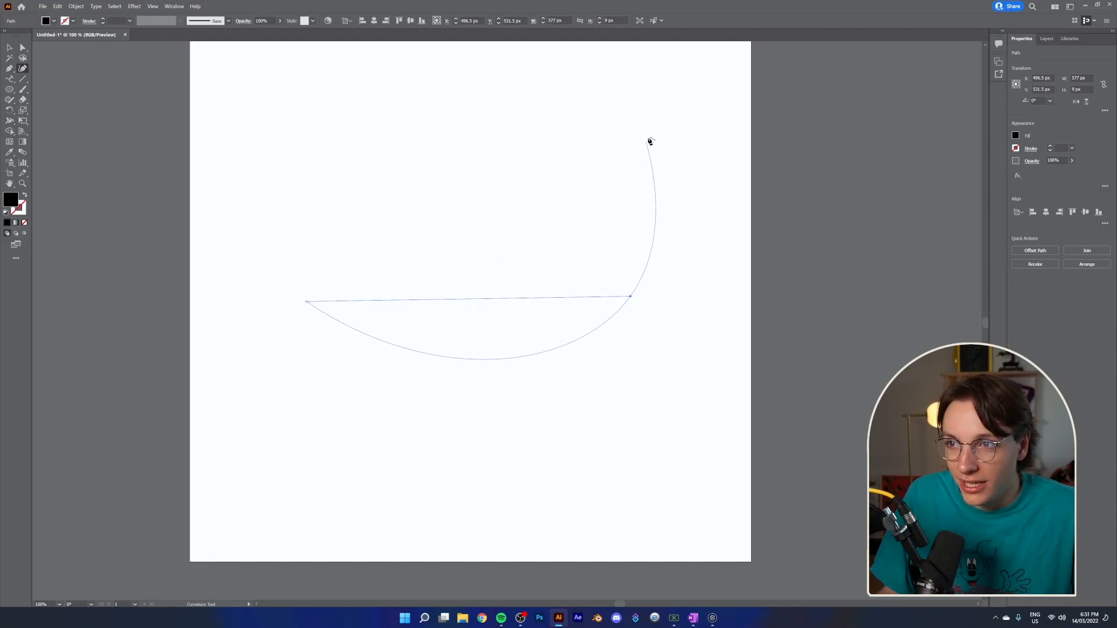
left_click(666, 122)
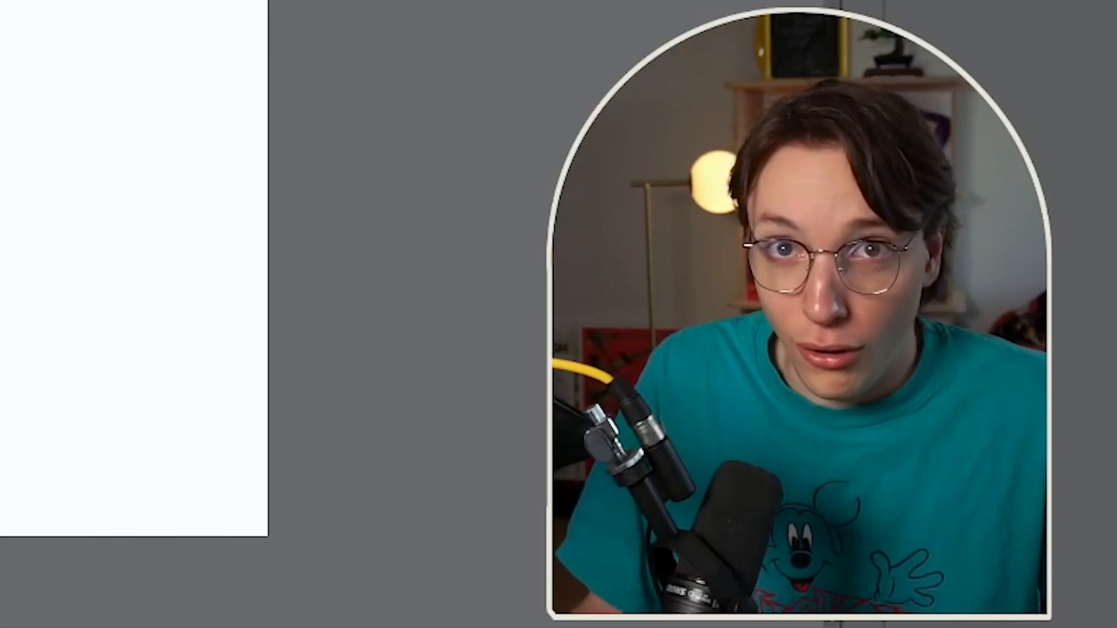
key("v")
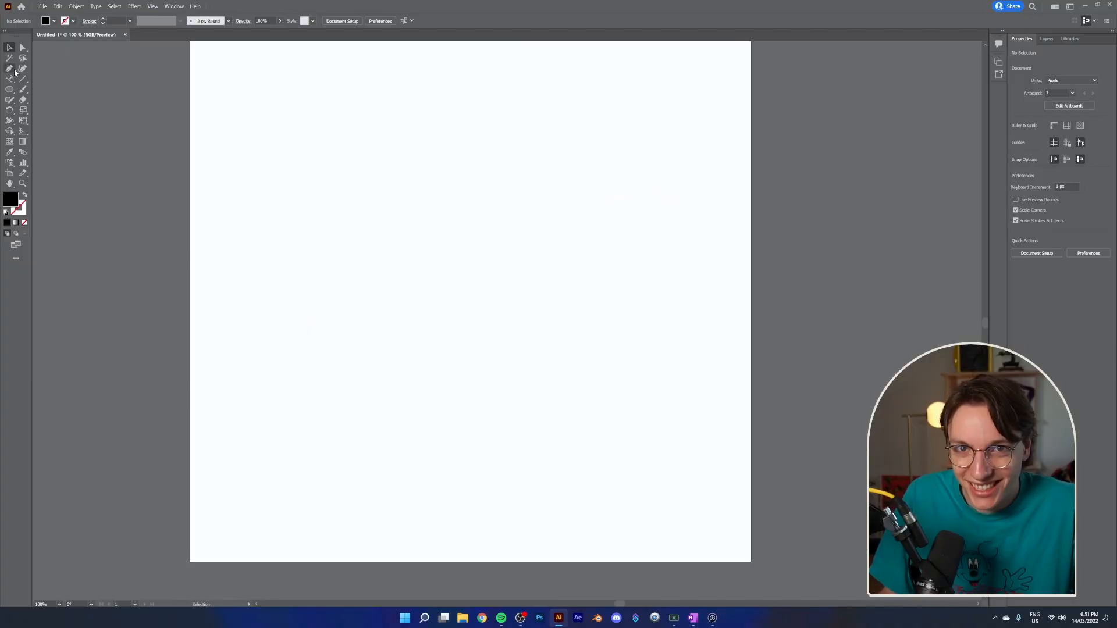
left_click(12, 69)
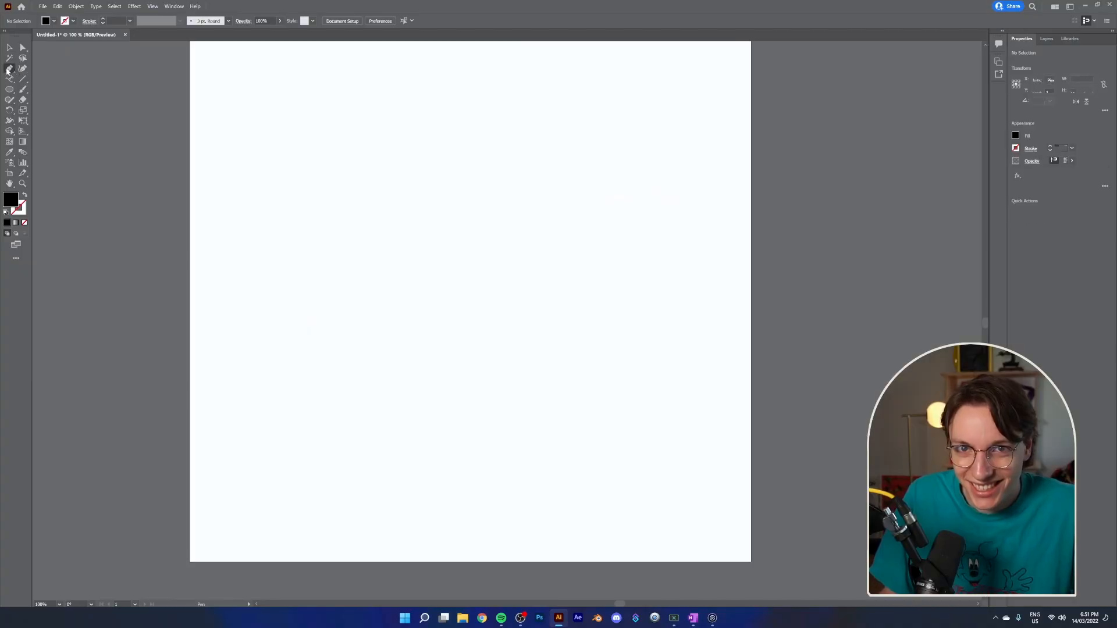
left_click(290, 293)
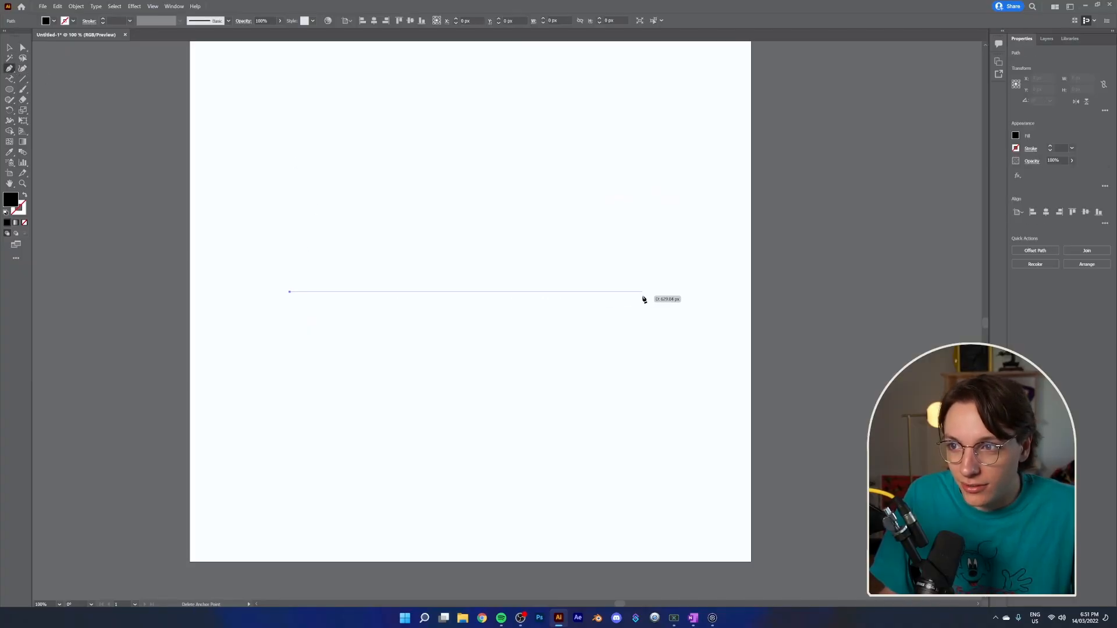
key("ctrl+z")
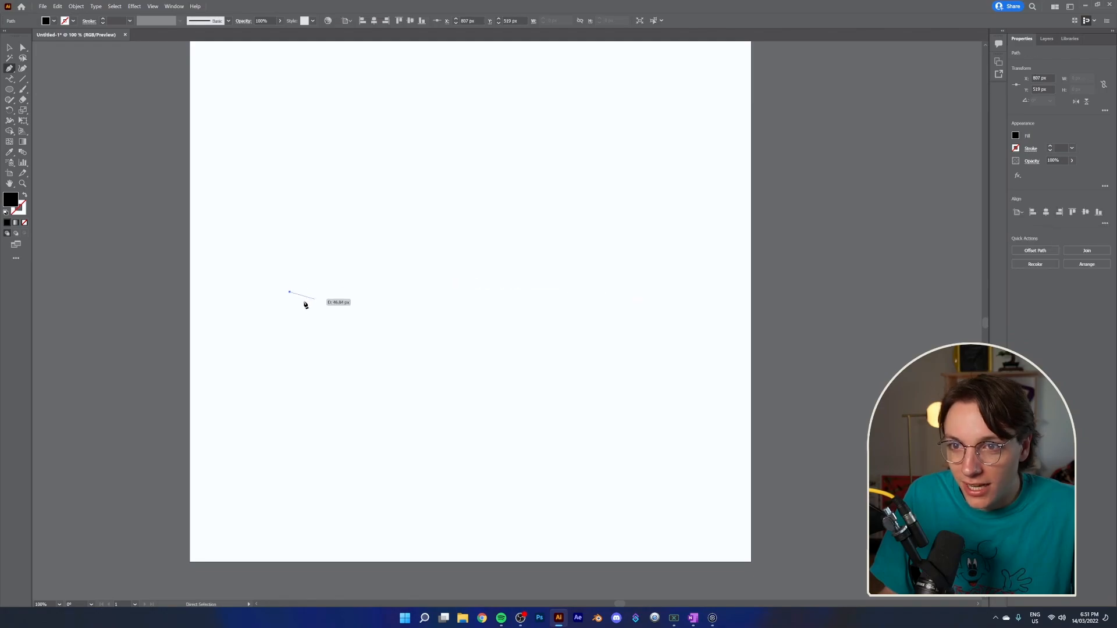
left_click_drag(627, 293, 766, 120)
scroll(408, 382, "up", 1)
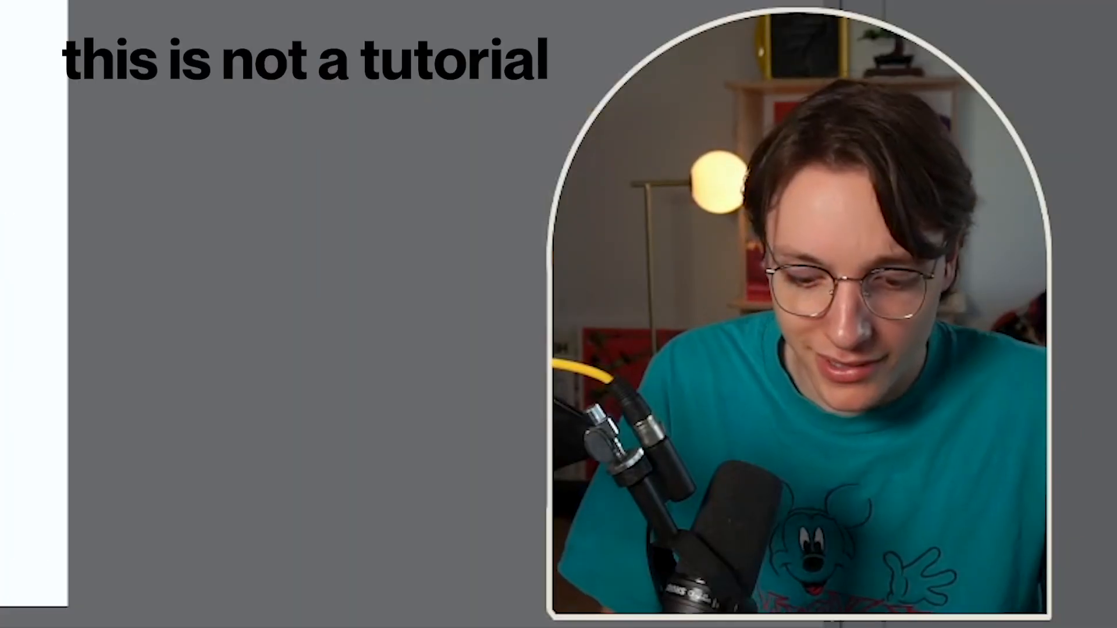
Remove the fill and draw an open bowl-shaped curve about 647 px wide and 285 px high with the Curvature tool.
left_click(73, 23)
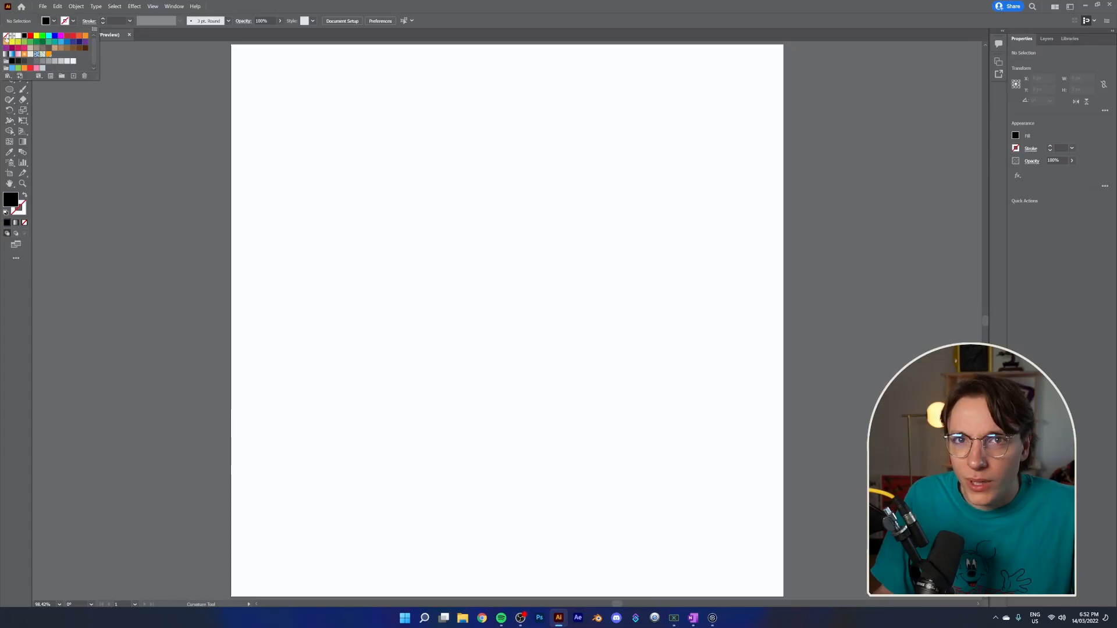
left_click(73, 22)
left_click(321, 281)
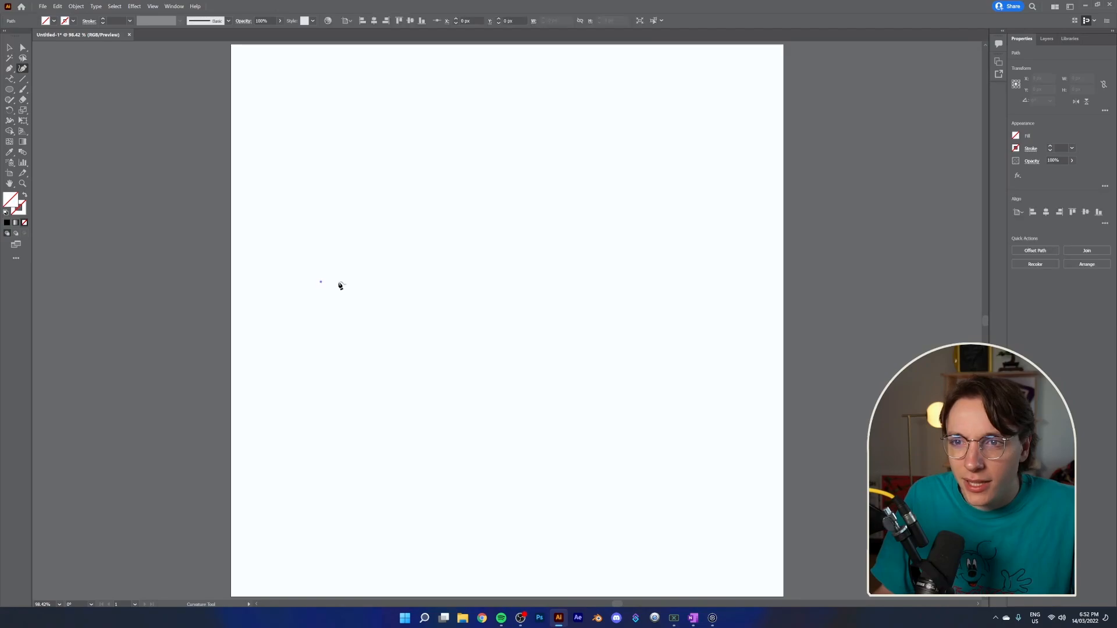
left_click(679, 284)
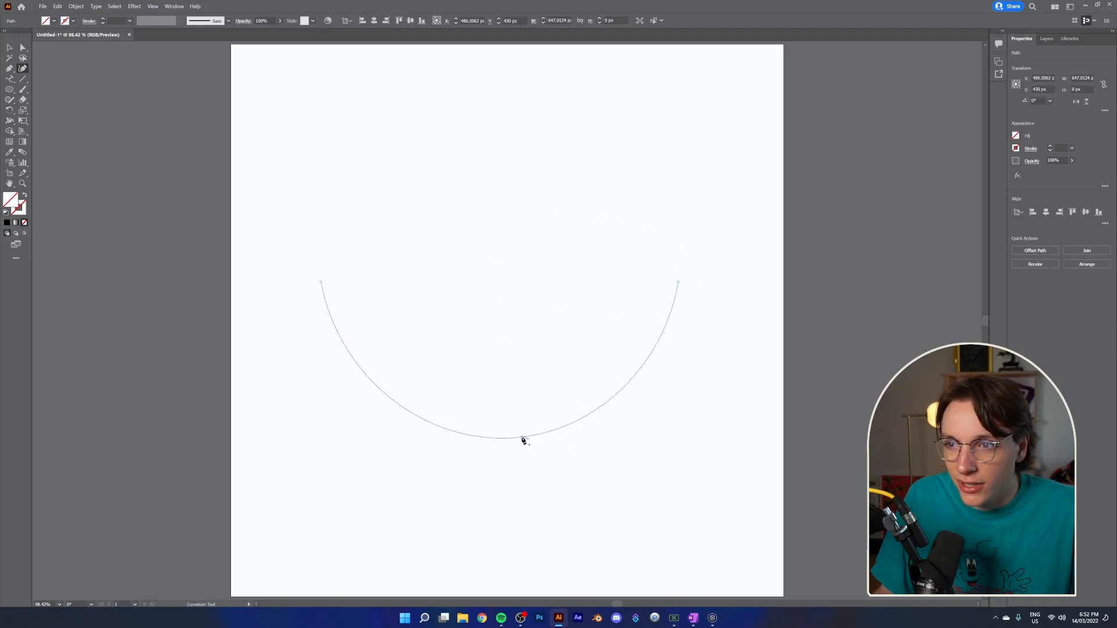
left_click(511, 440)
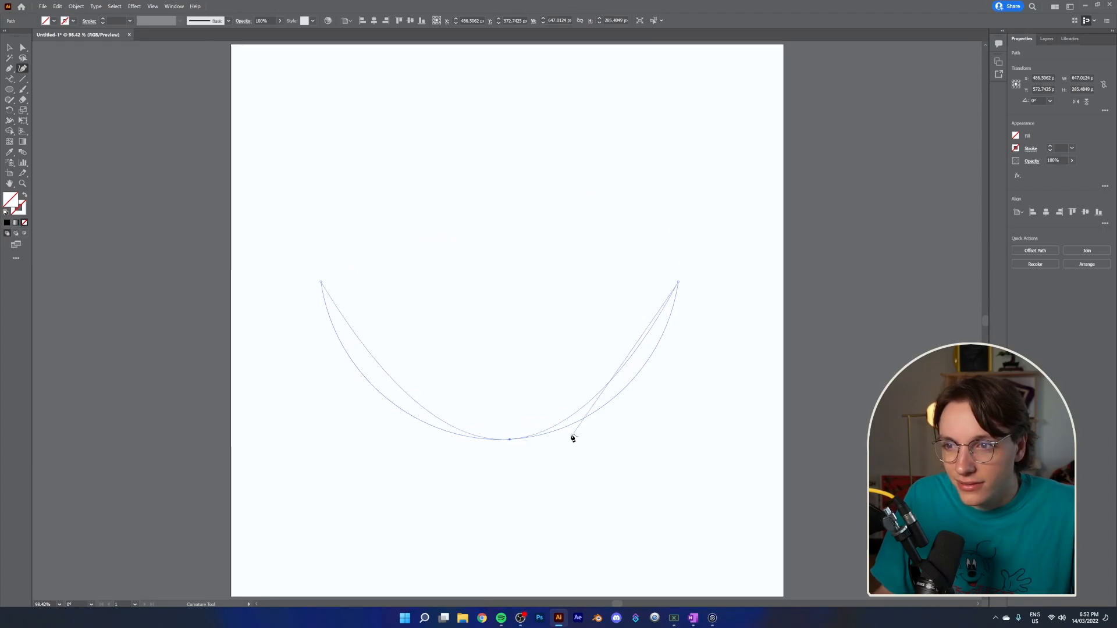
Place placeholder text along the curve with Type on a Path, starting partway down its left side.
key("t")
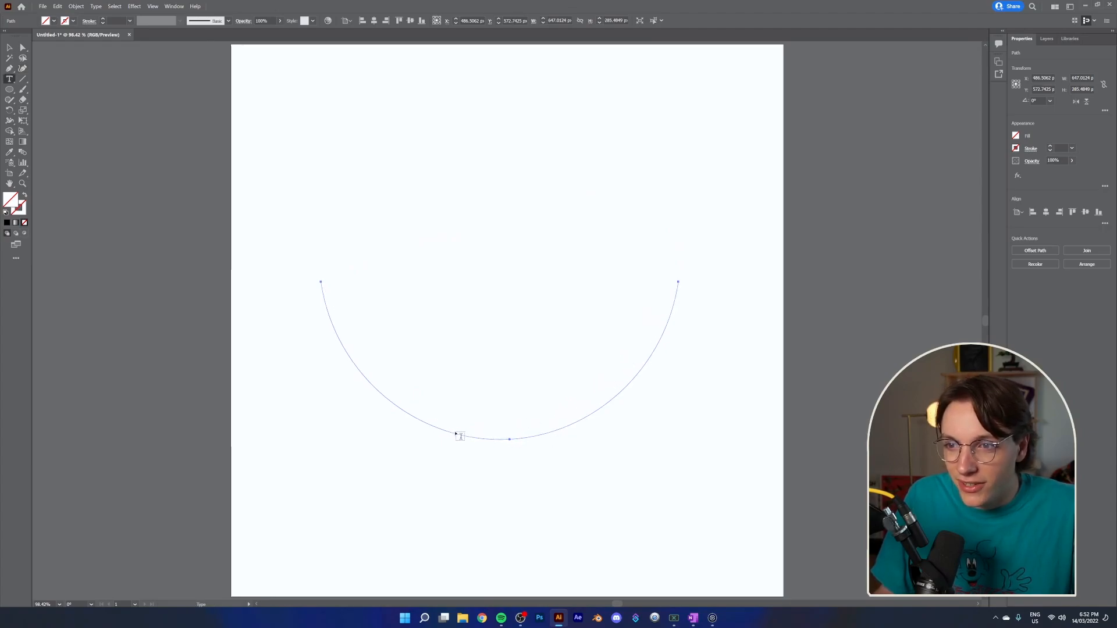
left_click_drag(7, 83, 34, 96)
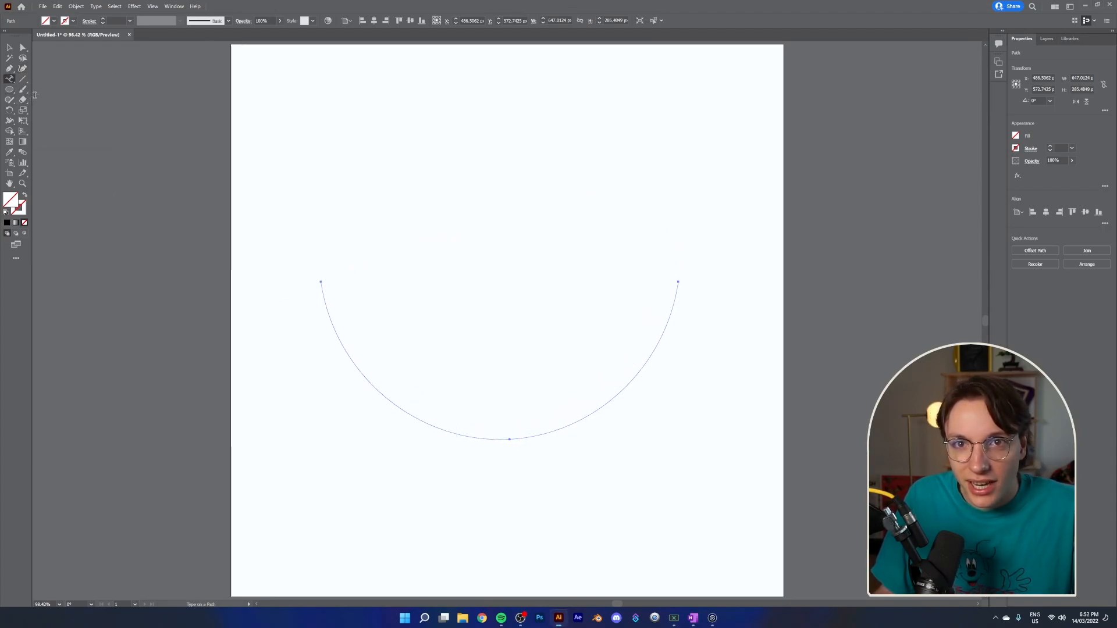
left_click(409, 411)
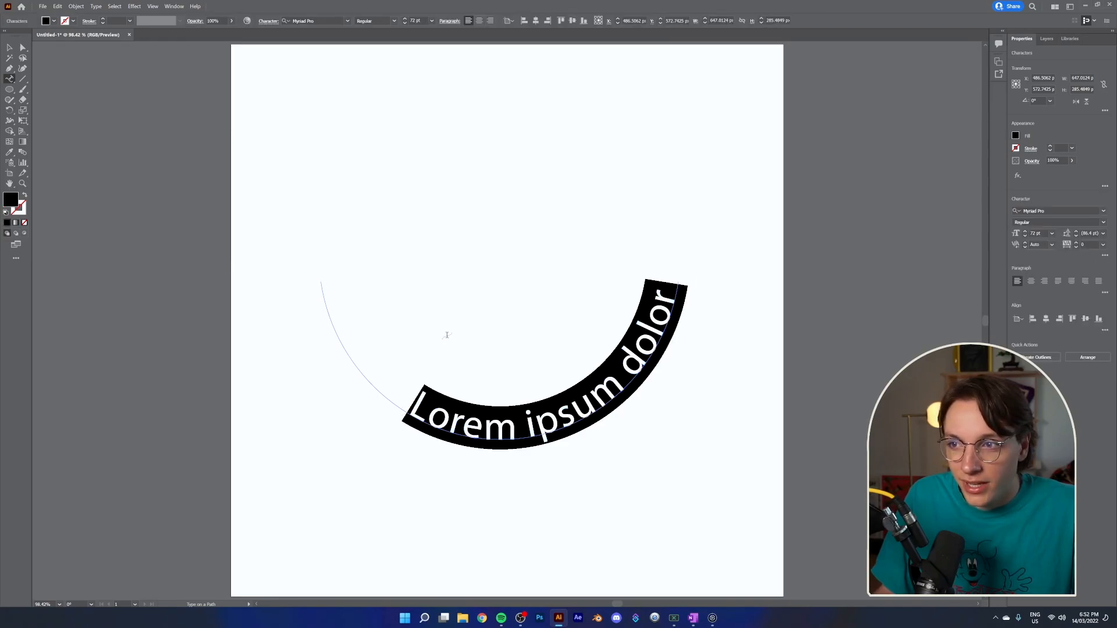
left_click(11, 46)
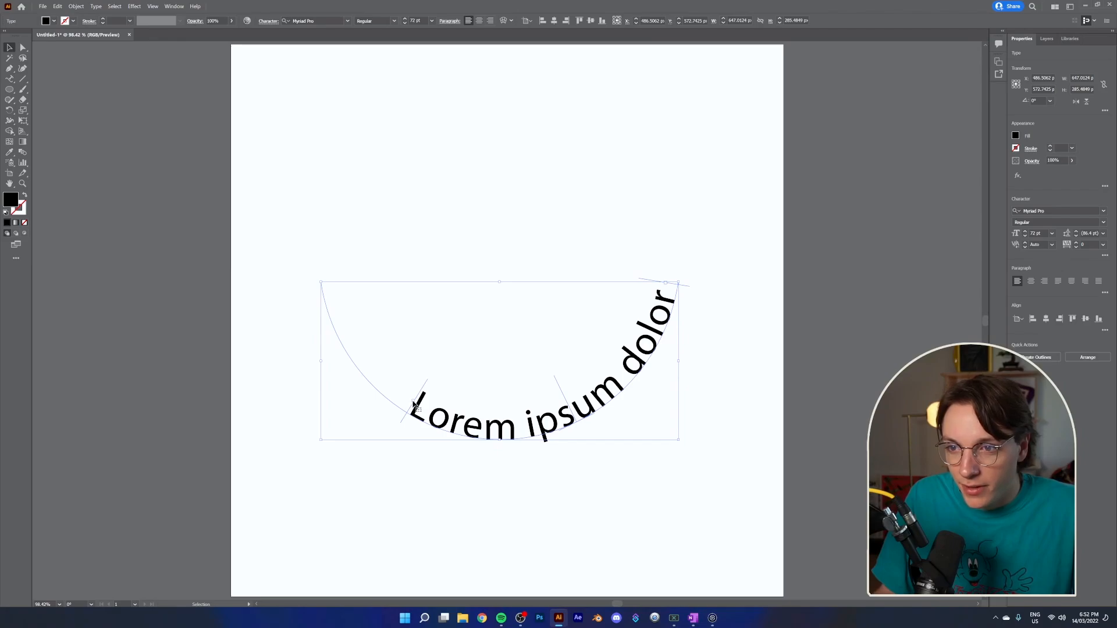
Remove the curved path text so the artboard is empty.
key("t")
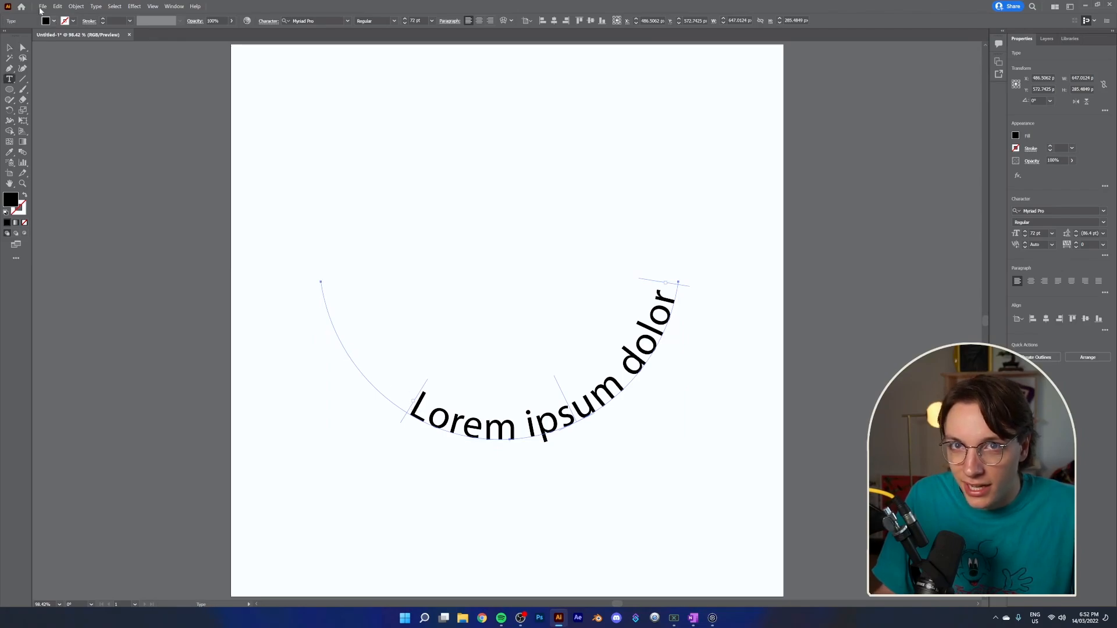
left_click(23, 47)
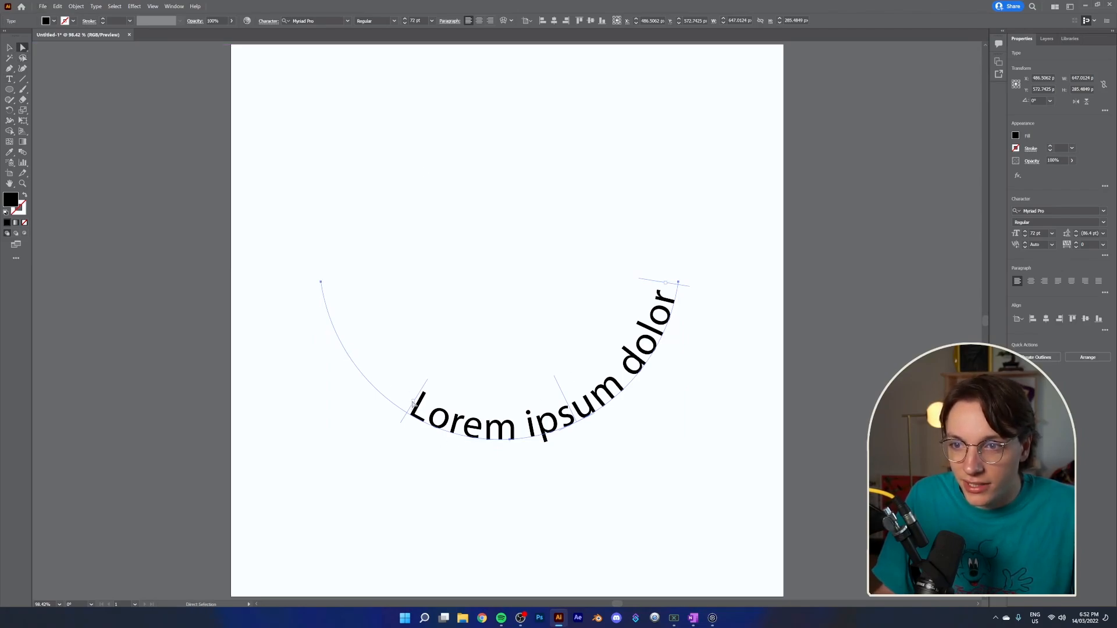
key("v")
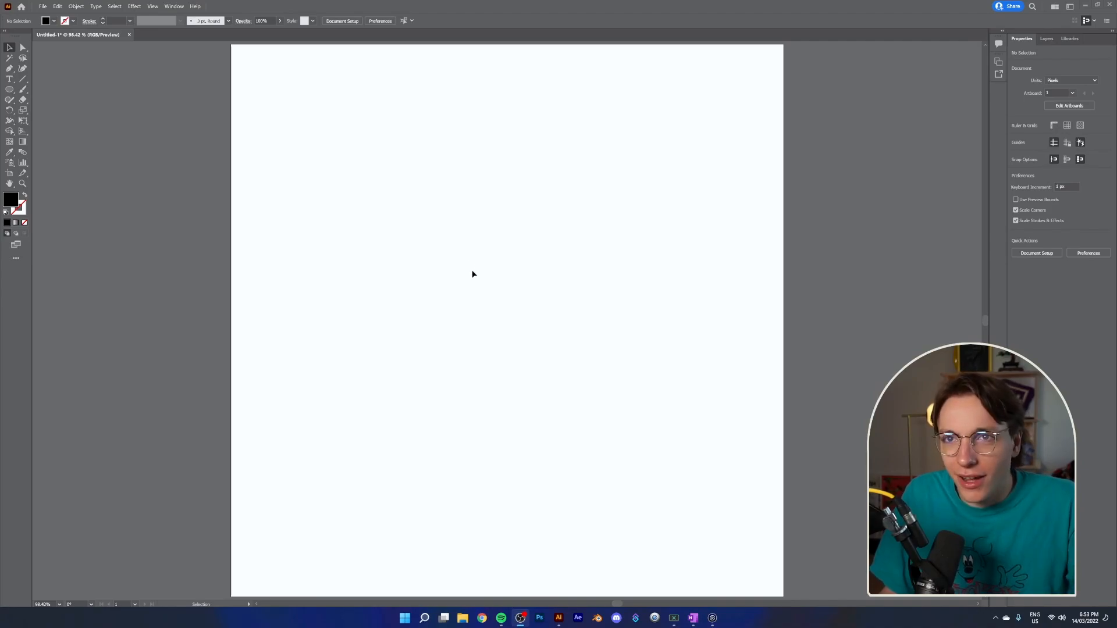
Search the type fonts for "neue montr" and for "rounded" to pick PP Pangram Sans Rounded.
left_click(9, 79)
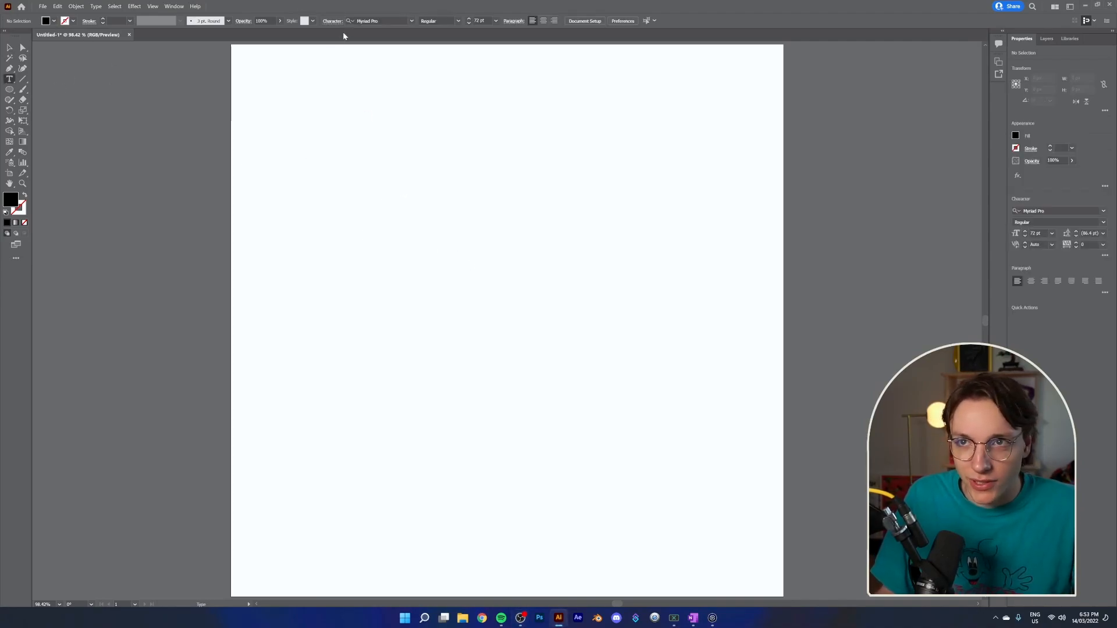
left_click(377, 22)
type("neue montr")
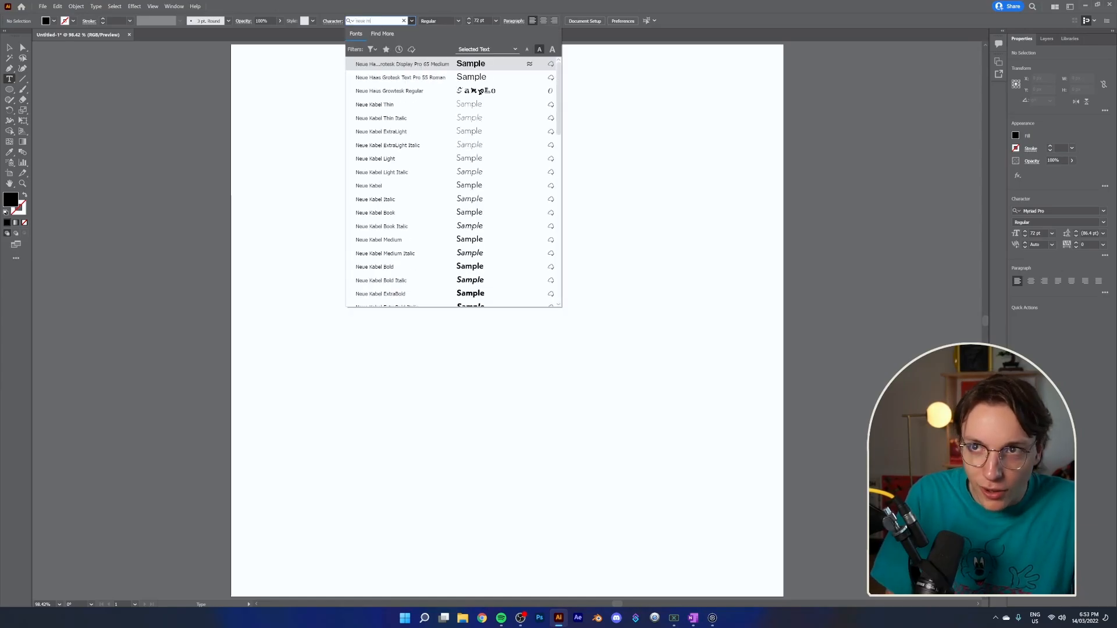
left_click(377, 22)
type("rounded")
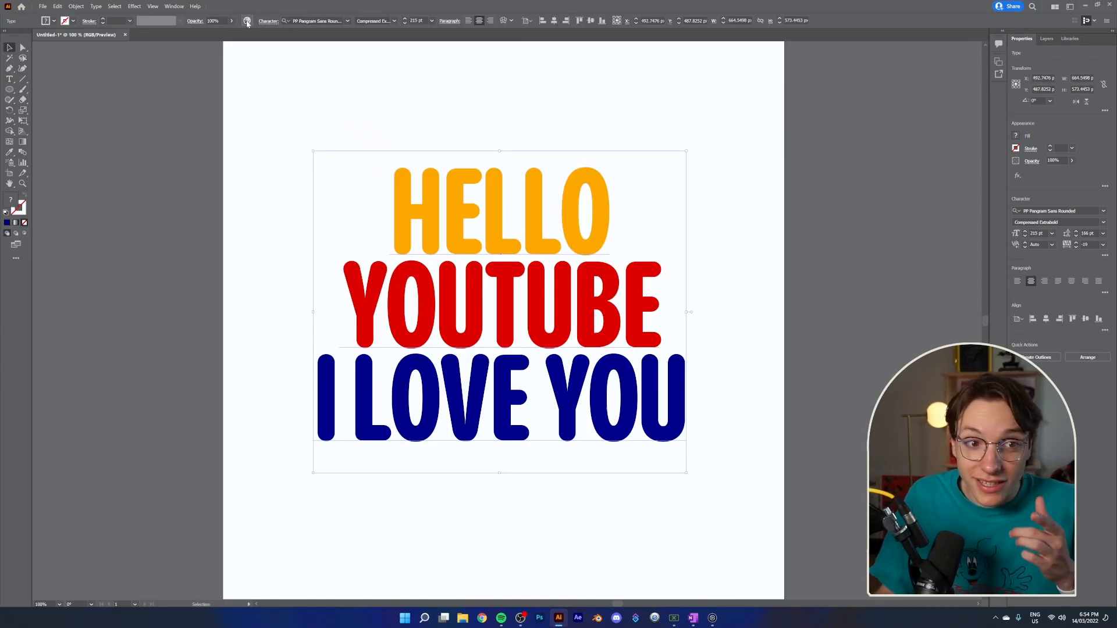
Recolor the three-line text by rotating its linked hues on the color wheel to orange-red, purple and teal.
left_click(247, 21)
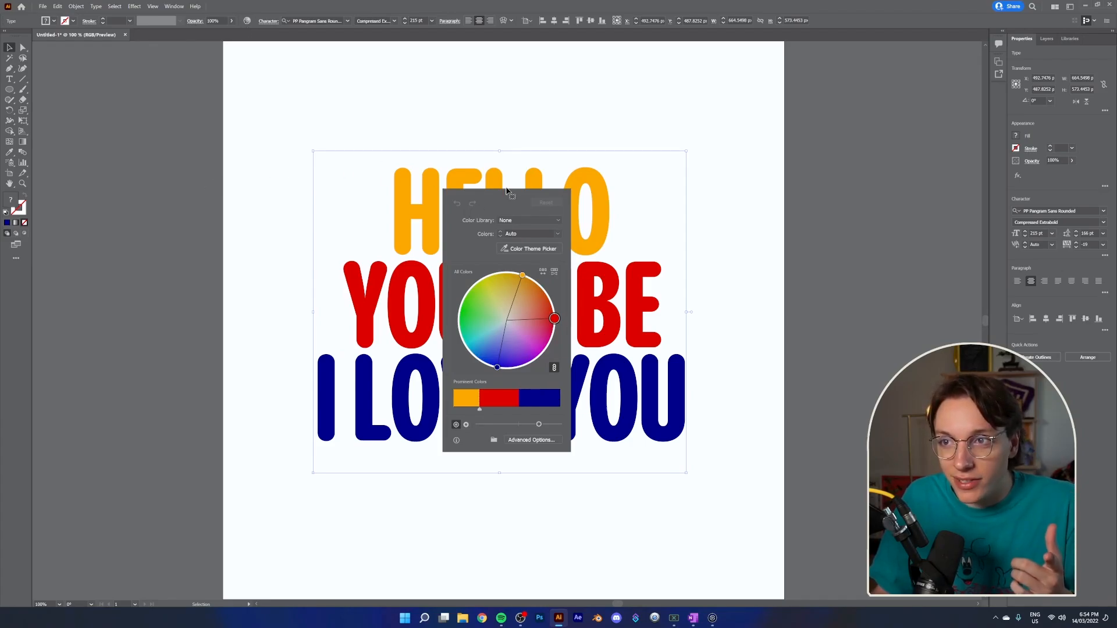
left_click_drag(505, 193, 236, 150)
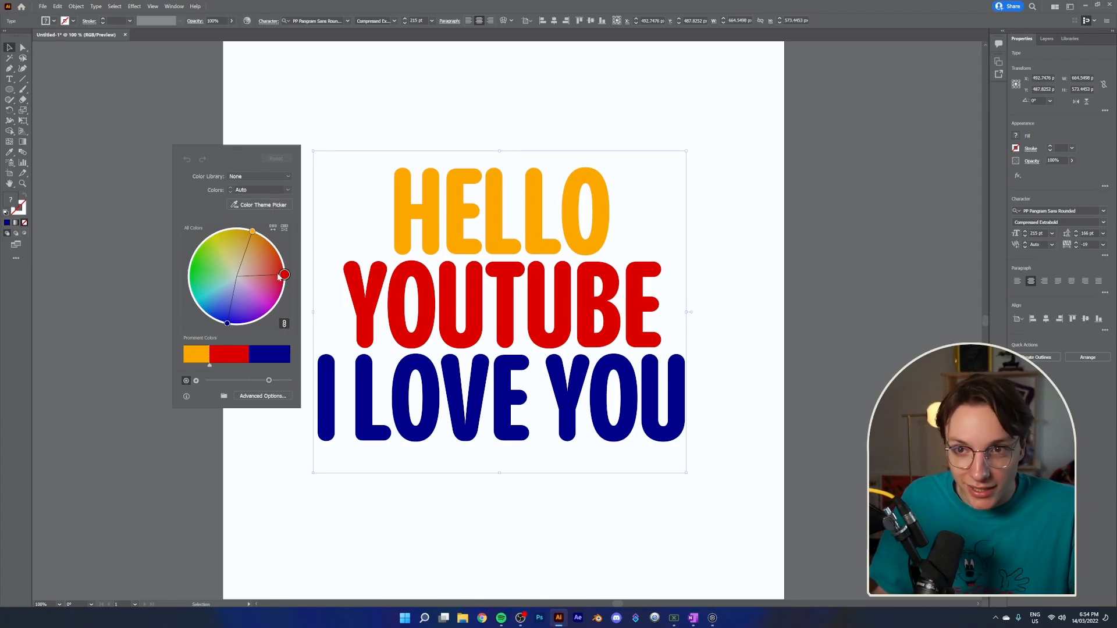
left_click_drag(285, 275, 268, 316)
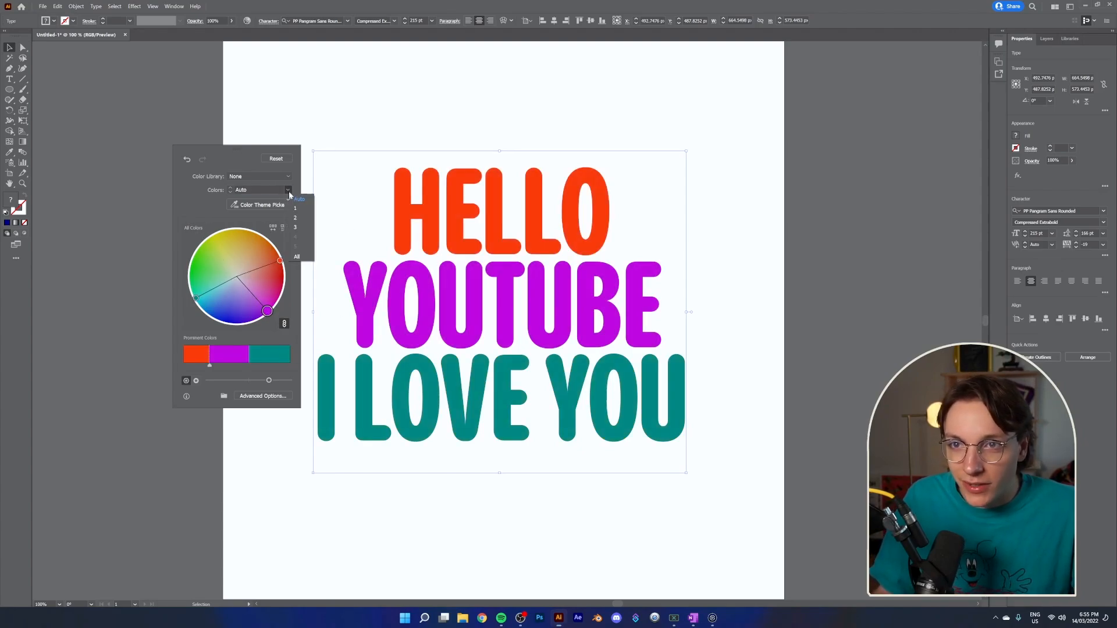
Apply the Renaissance color library to the three-line text and rotate the linked hues to blue, sage green and brownish red.
left_click(268, 206)
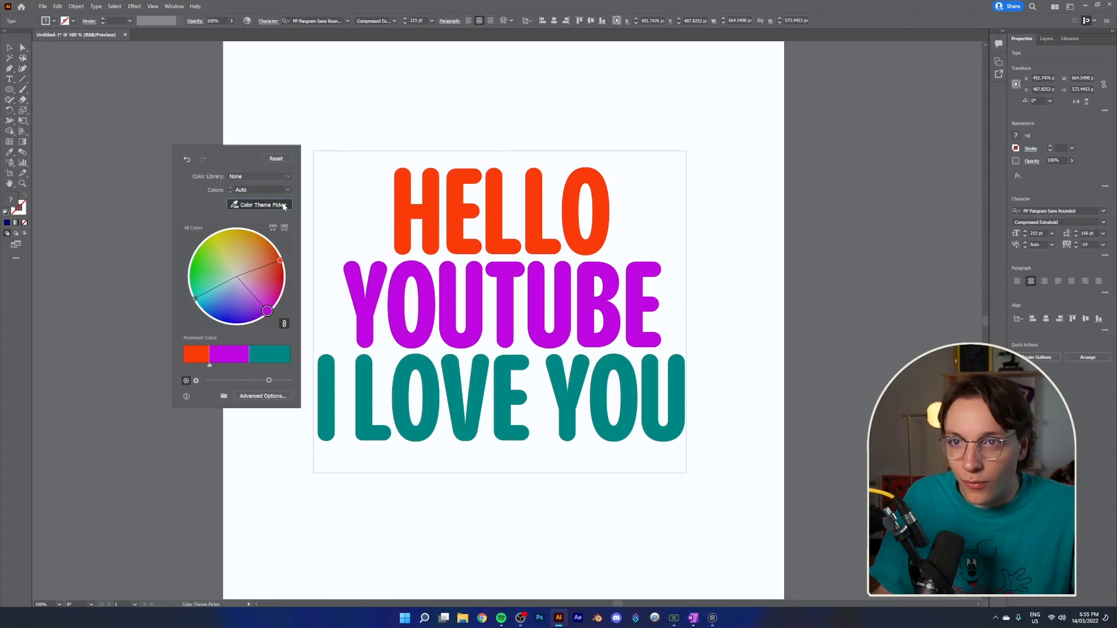
left_click(284, 206)
left_click(259, 176)
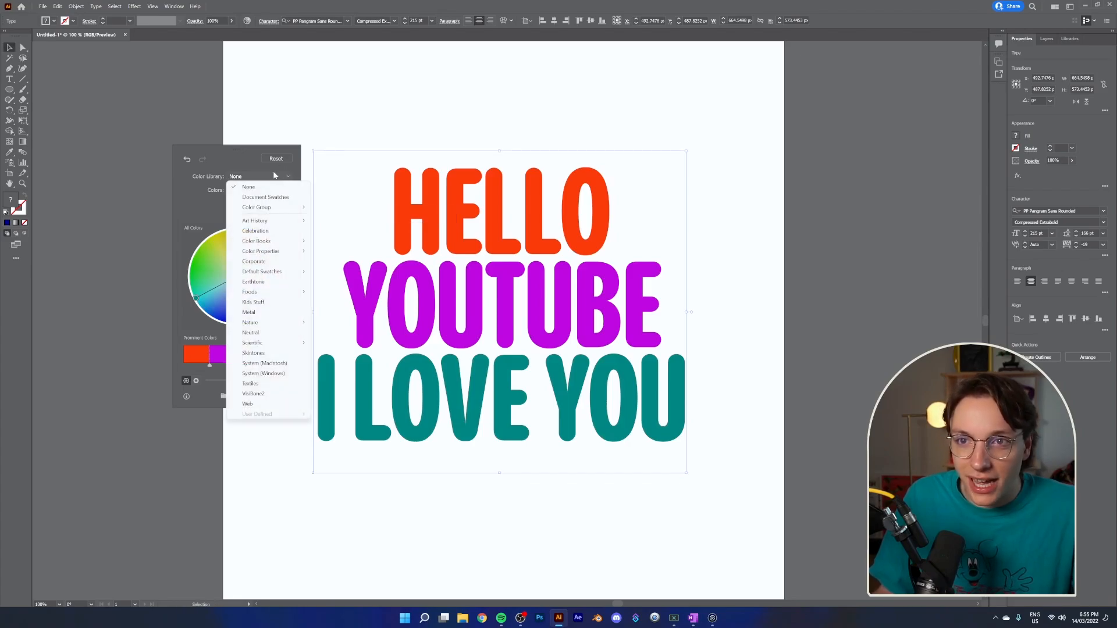
mouse_move(256, 223)
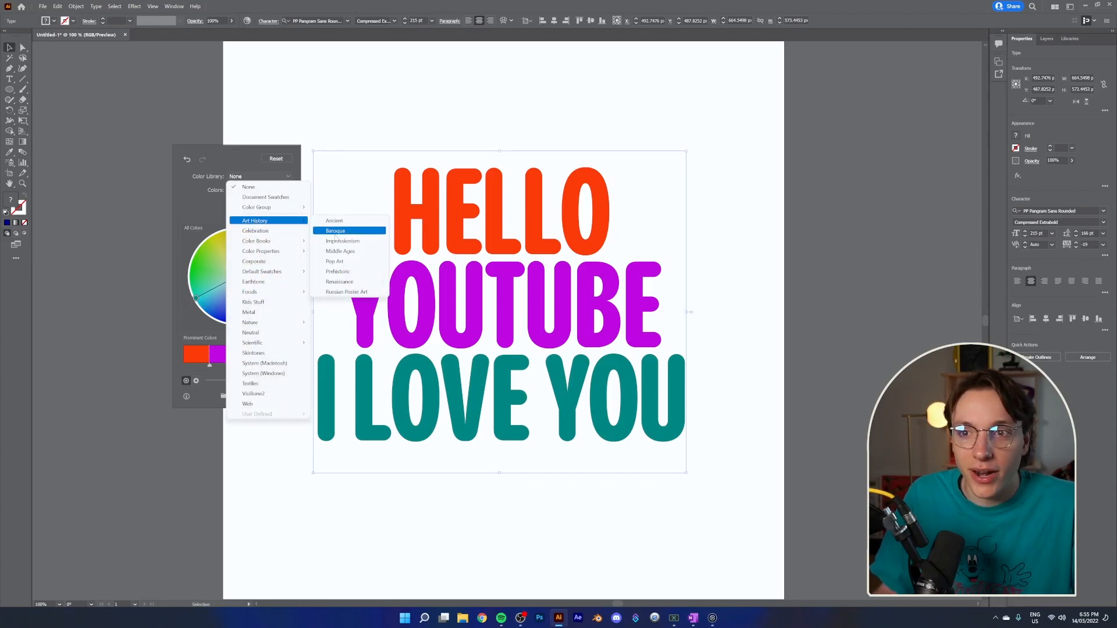
left_click(335, 283)
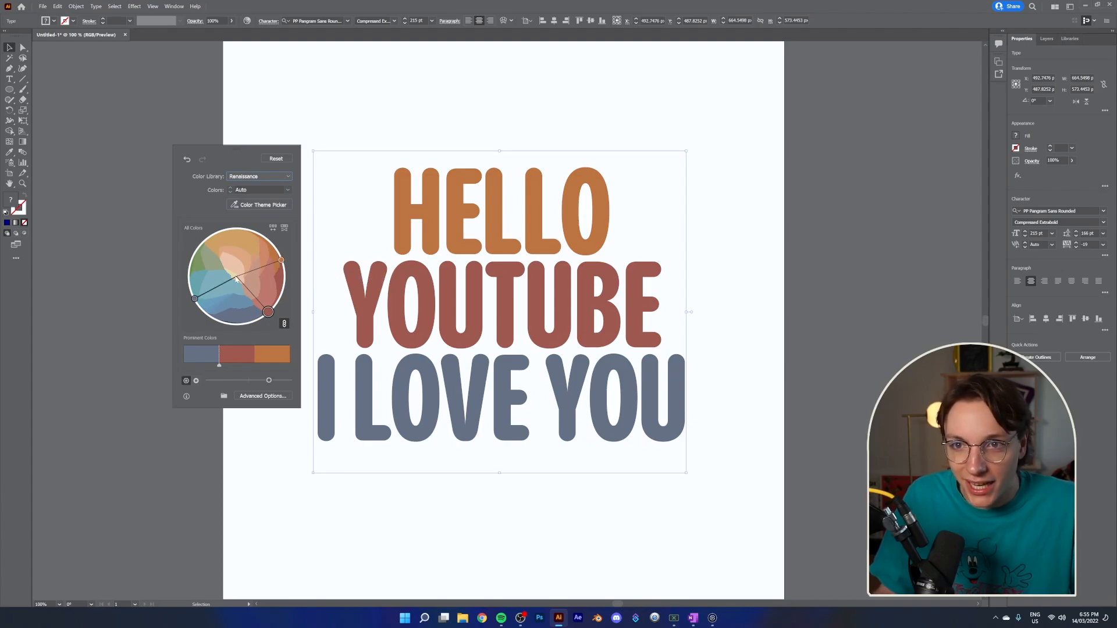
left_click_drag(269, 313, 206, 259)
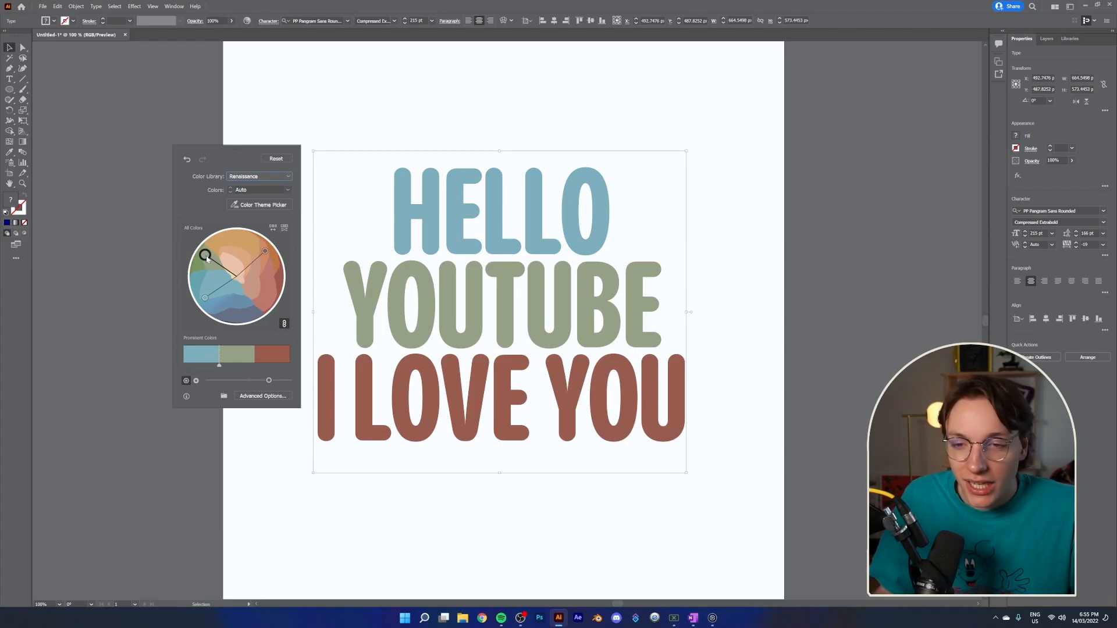
Browse the library swatches for the sage green in the advanced recolor options, and reset the text to its original colors.
left_click(254, 397)
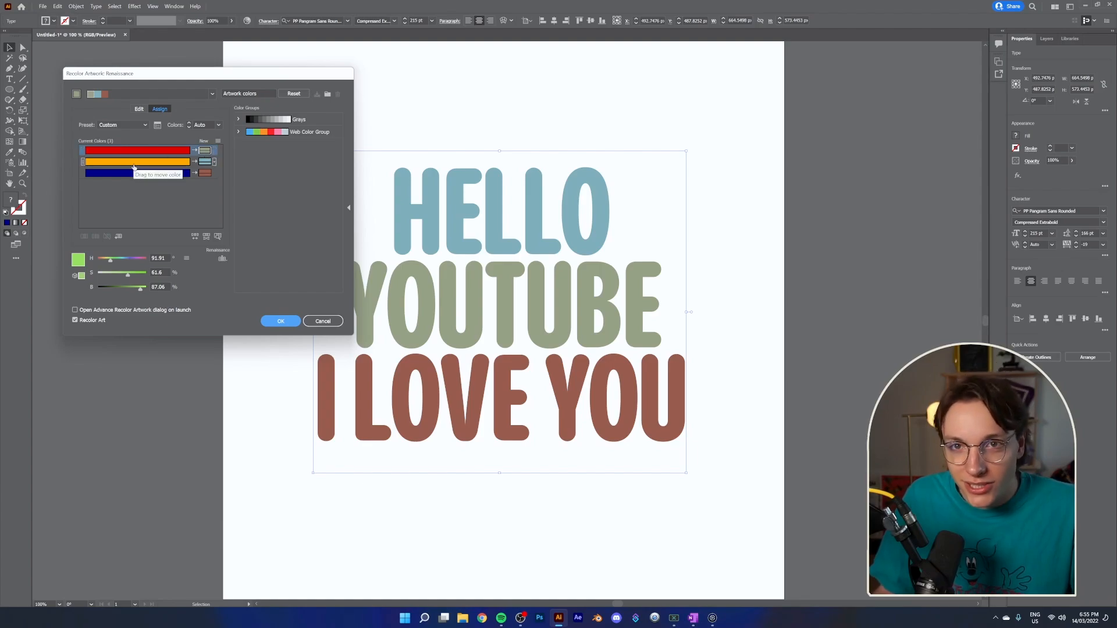
double_click(207, 151)
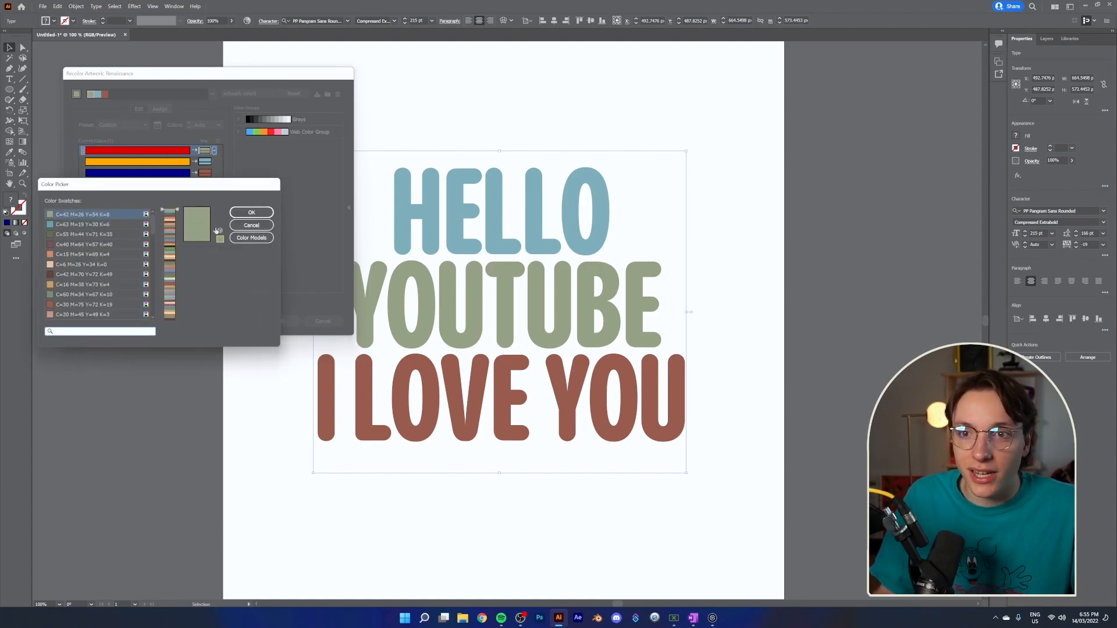
scroll(93, 288, "down", 6)
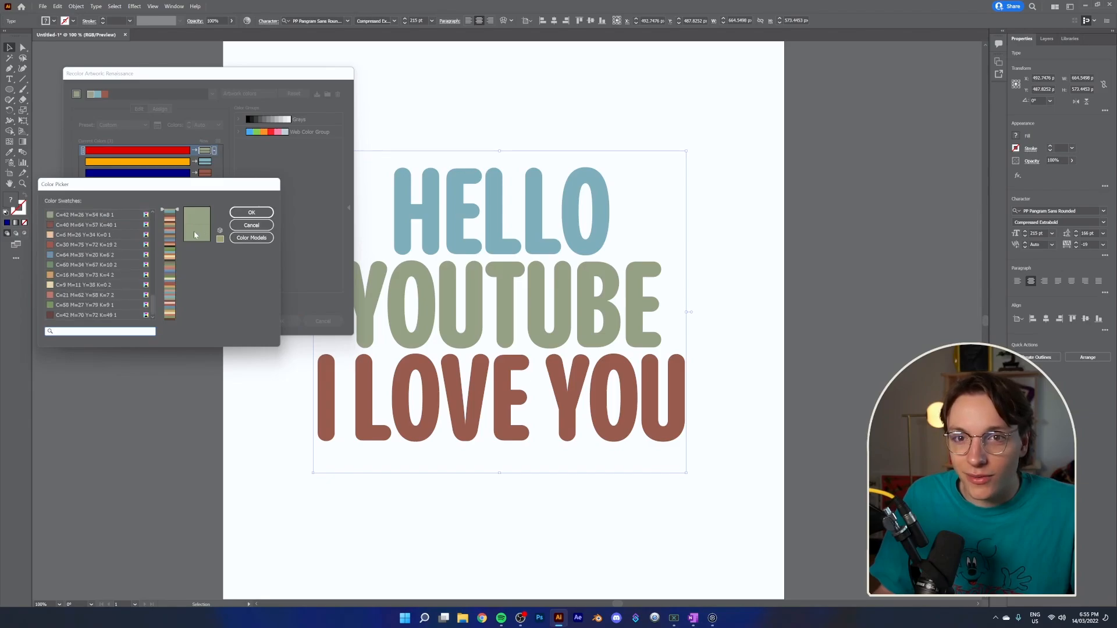
left_click(250, 225)
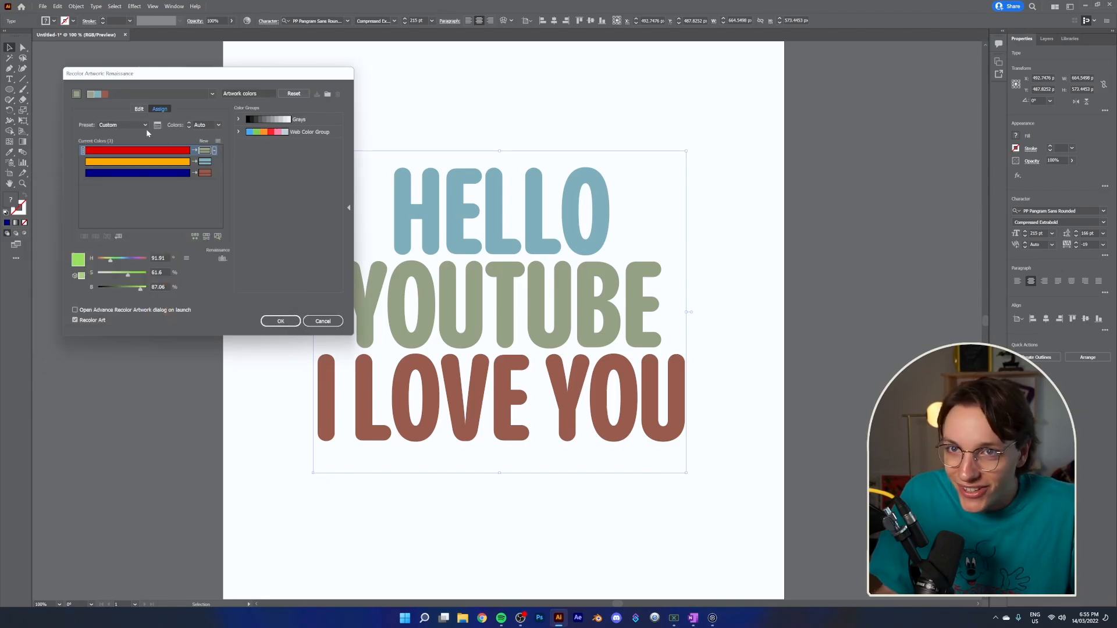
left_click(294, 93)
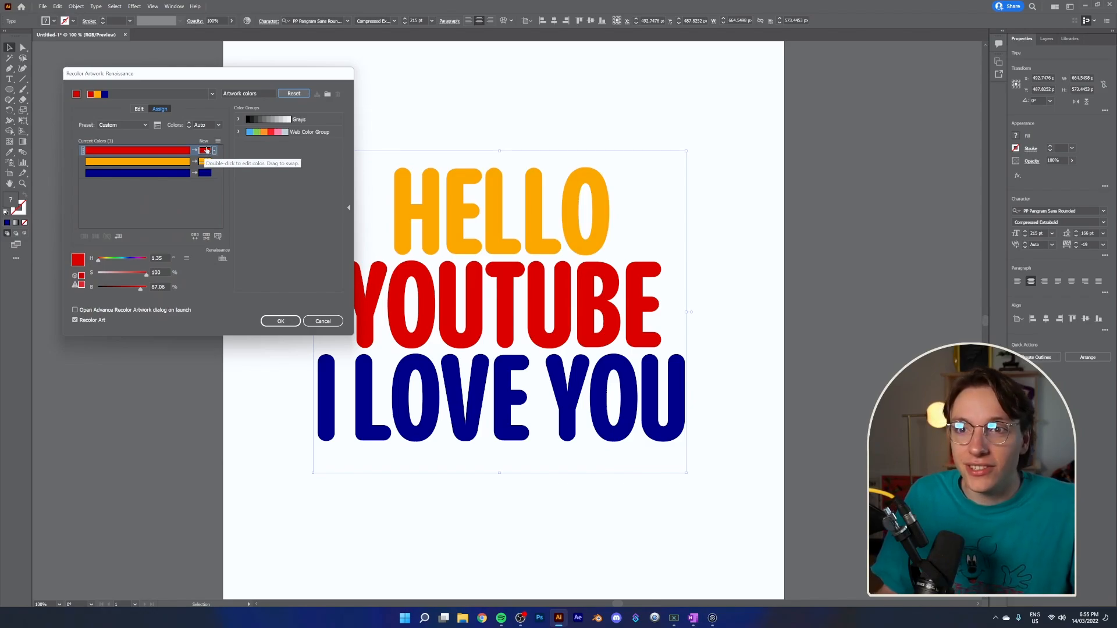
Replace the red of the YOUTUBE line with the blue-violet color 3100FF.
double_click(207, 151)
left_click(168, 243)
left_click_drag(149, 252, 163, 195)
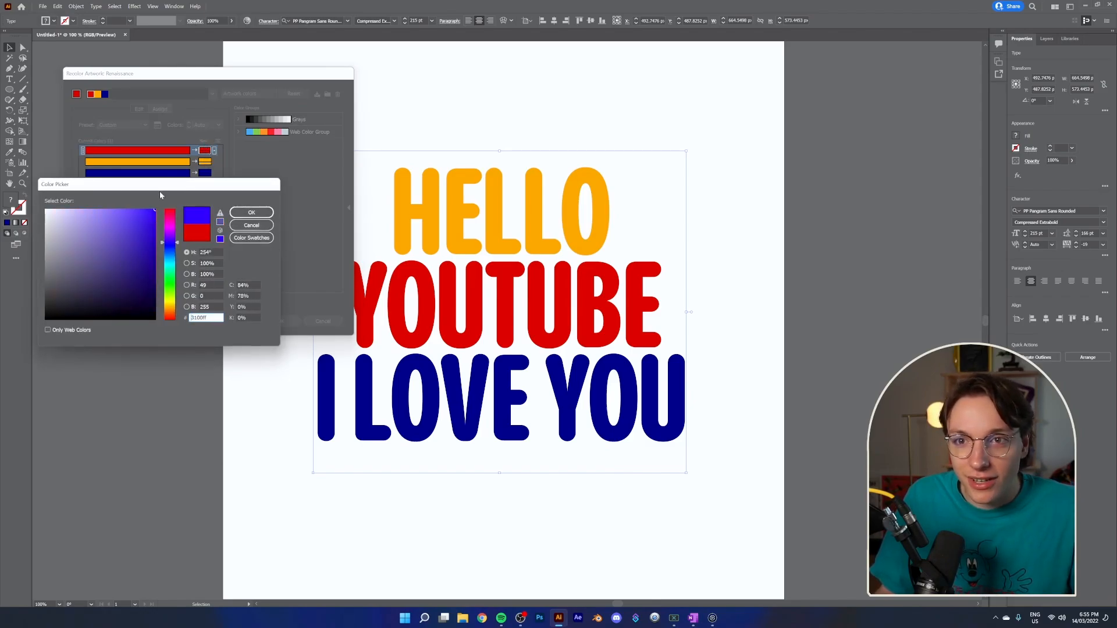
left_click(259, 213)
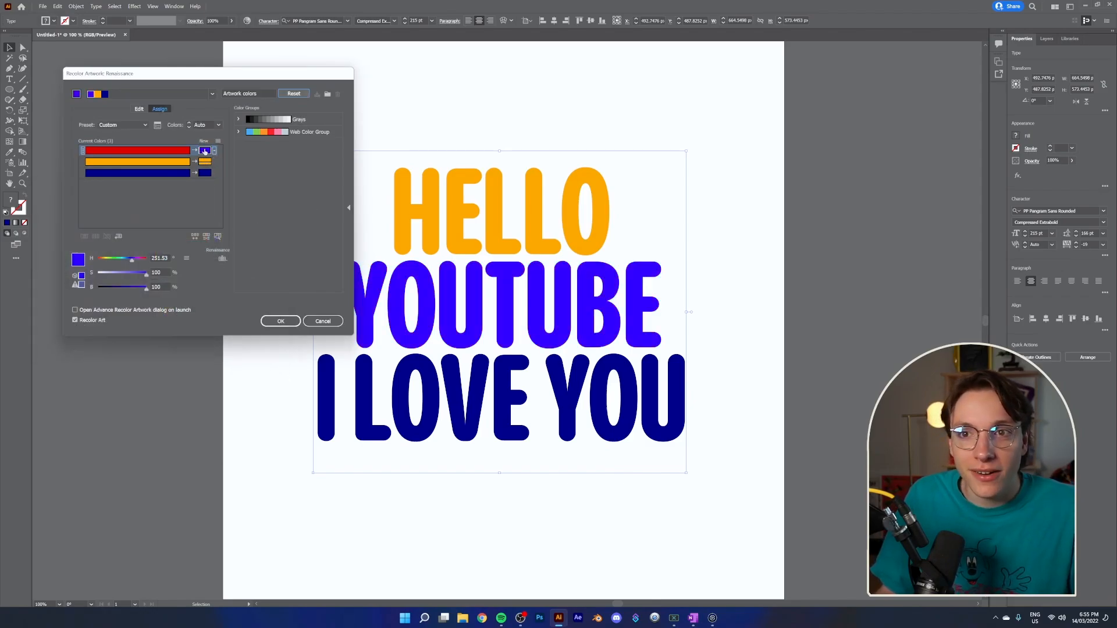
Set the replacement color of the YOUTUBE line to pure red, FF0000.
double_click(204, 151)
type("ff0000")
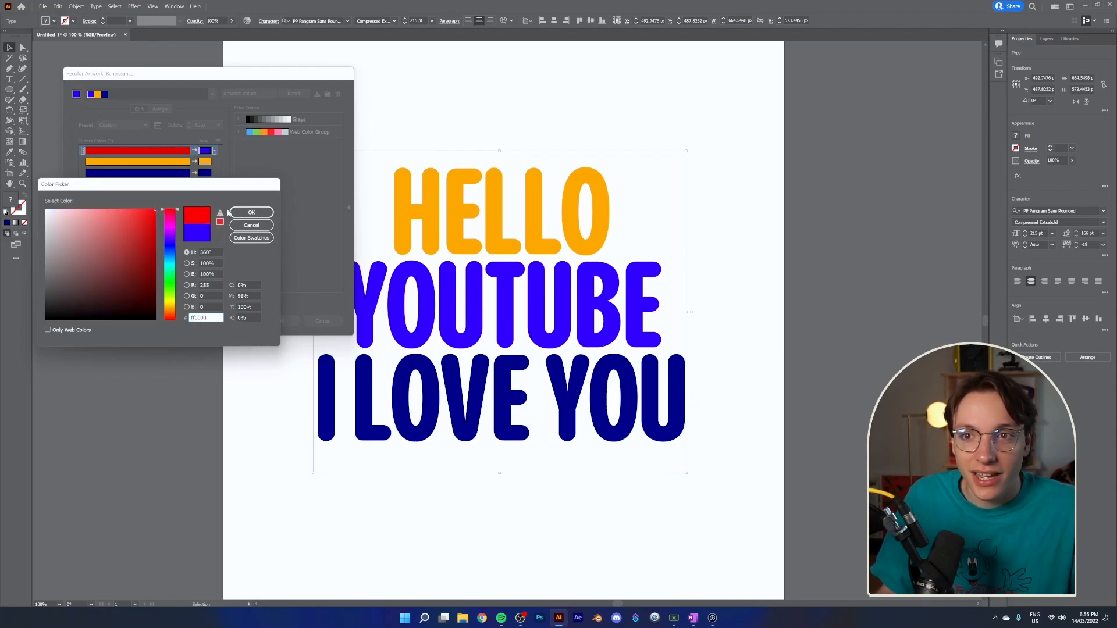
left_click(233, 212)
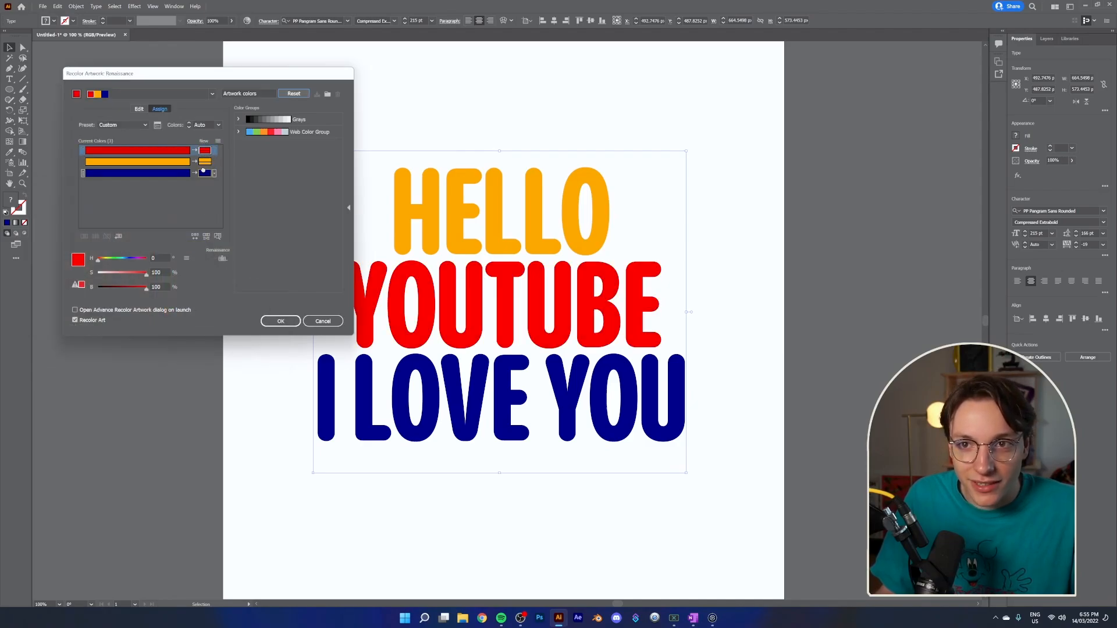
Swap the replacement colors among the three text lines and return them to orange, red and navy blue from first to last line.
left_click_drag(206, 165, 206, 163)
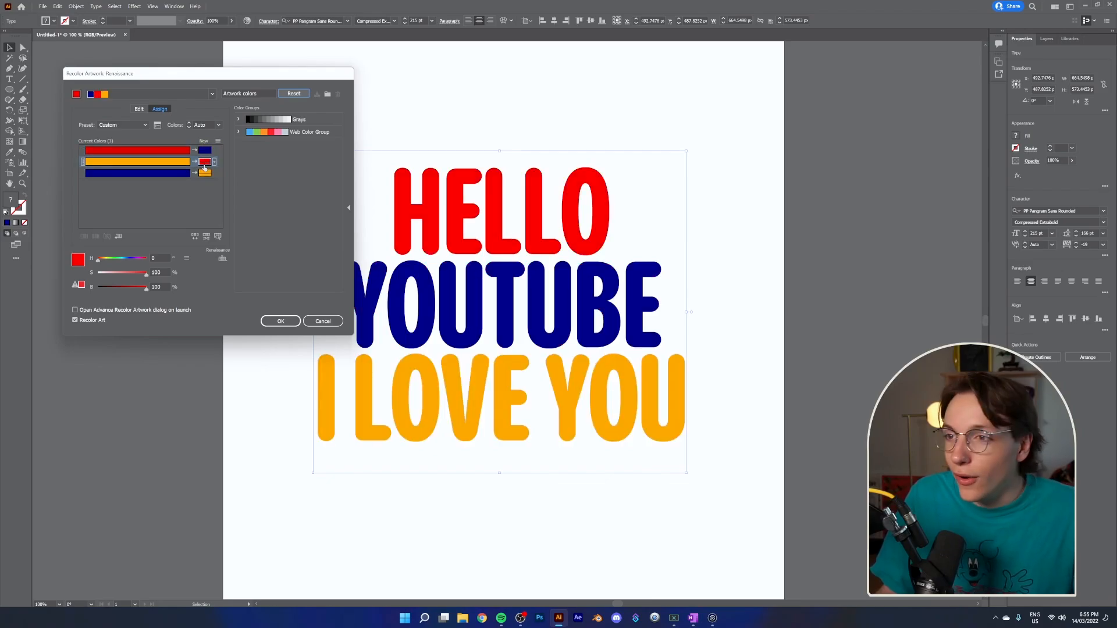
left_click(205, 171)
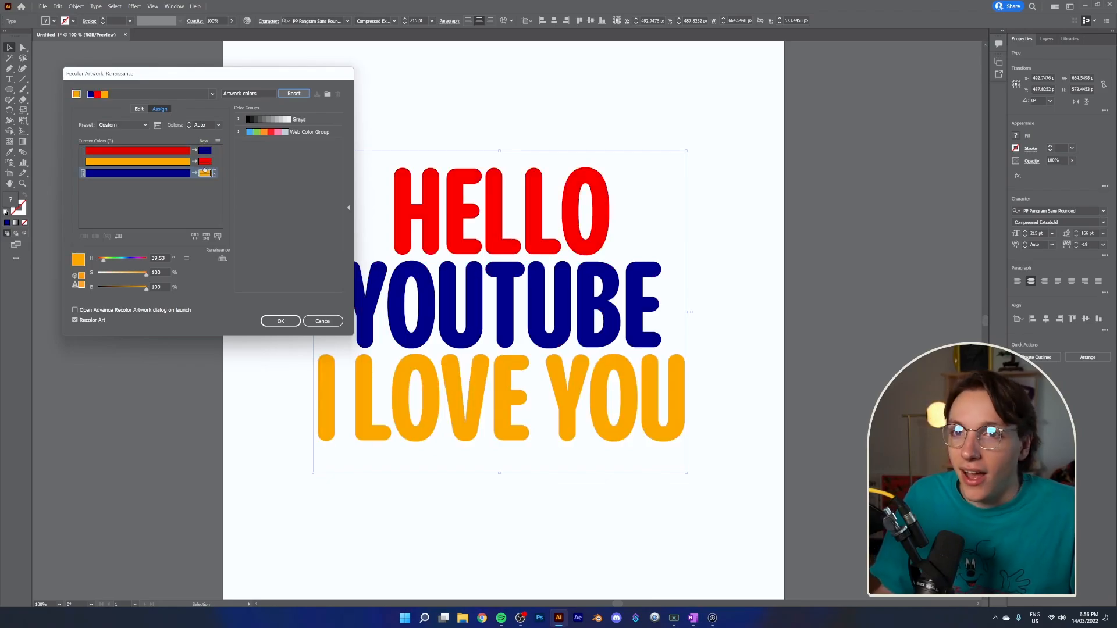
left_click_drag(205, 171, 210, 155)
left_click(199, 151)
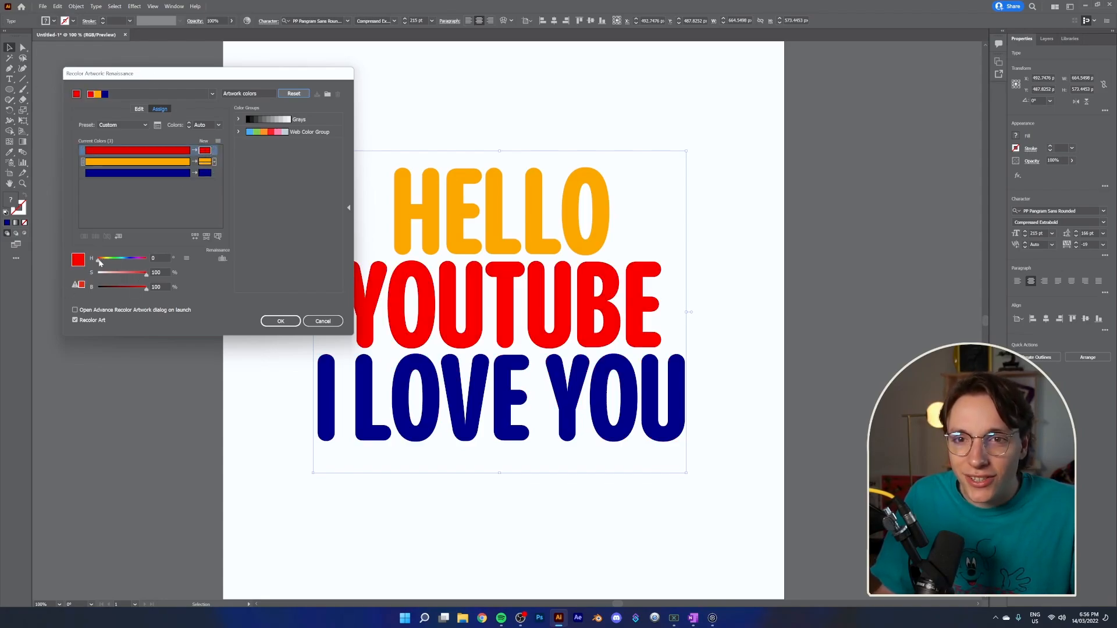
Adjust the YOUTUBE line's replacement color to a dark reddish brown with hue 16 and brightness 56%.
mouse_move(99, 262)
left_mouse_down()
mouse_move(140, 263)
mouse_move(107, 274)
mouse_move(121, 287)
mouse_move(161, 281)
mouse_move(104, 264)
left_mouse_up()
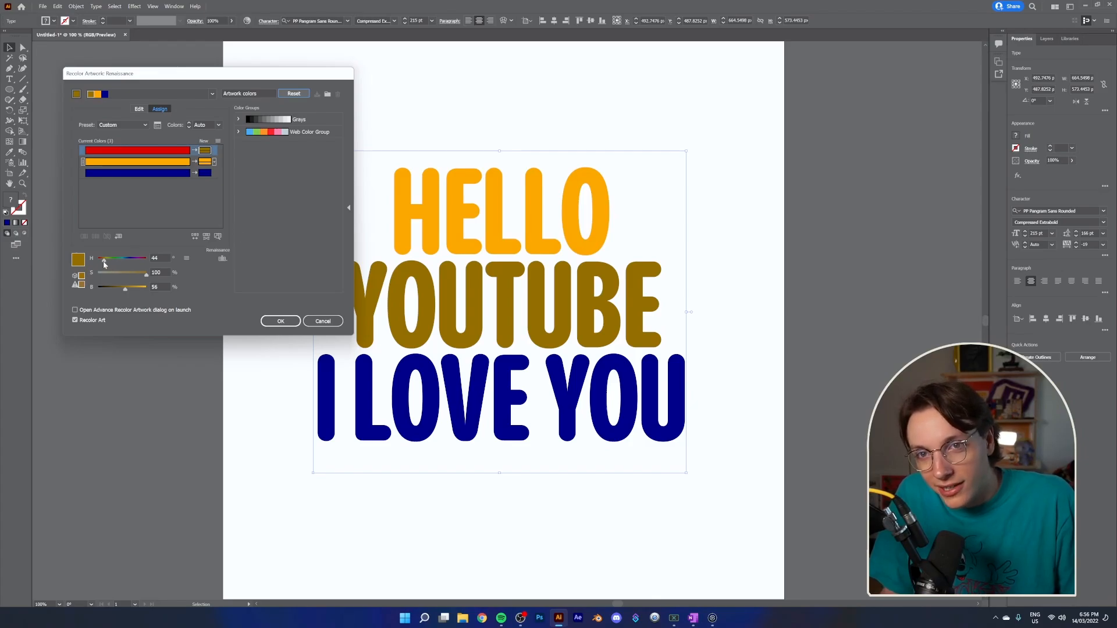
left_click_drag(105, 265, 100, 263)
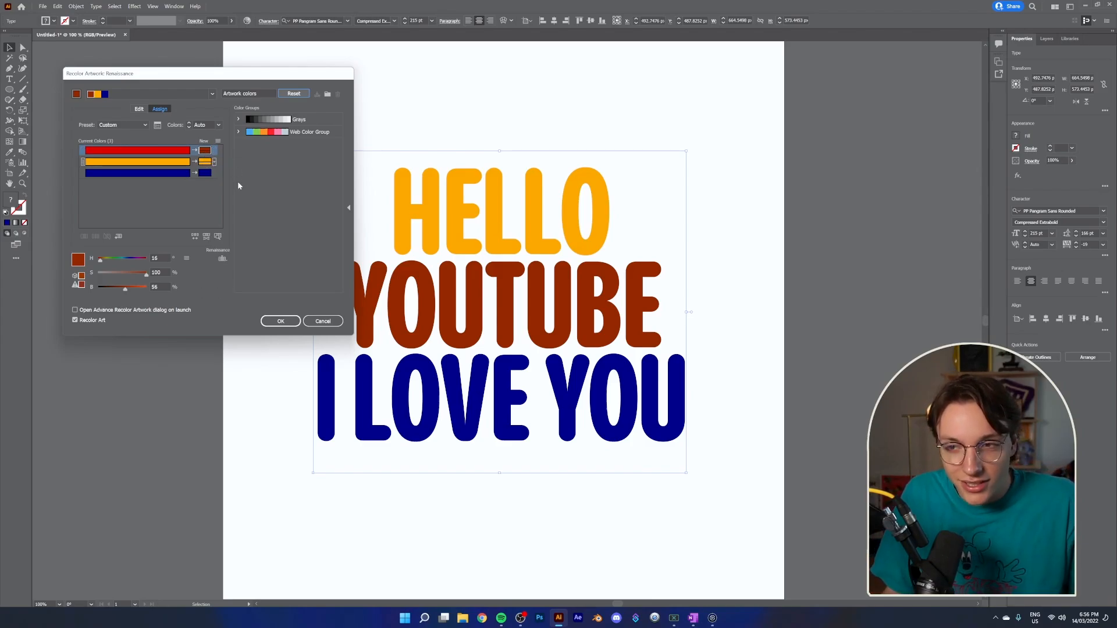
Discard the recoloring of the three-line text and deselect it.
left_click(323, 321)
left_click(762, 251)
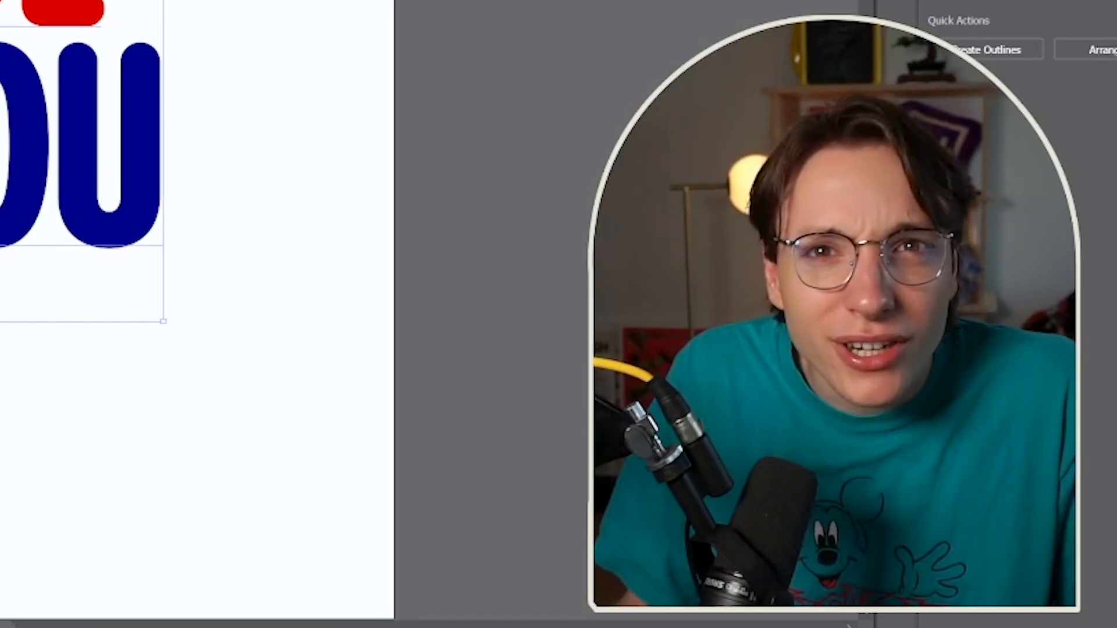
key("ctrl+shift+a")
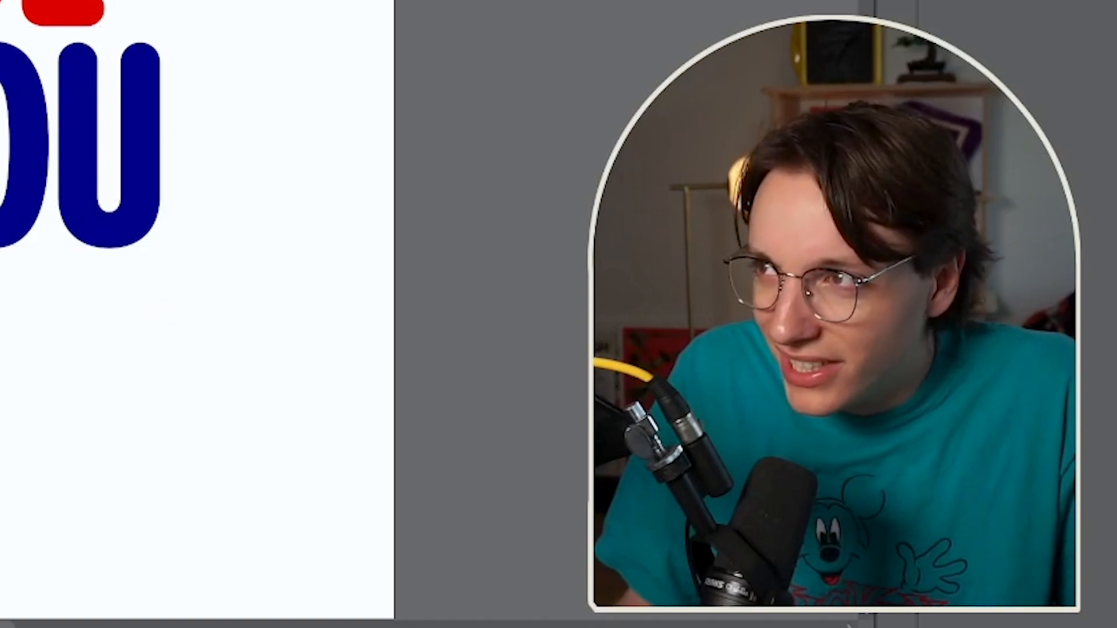